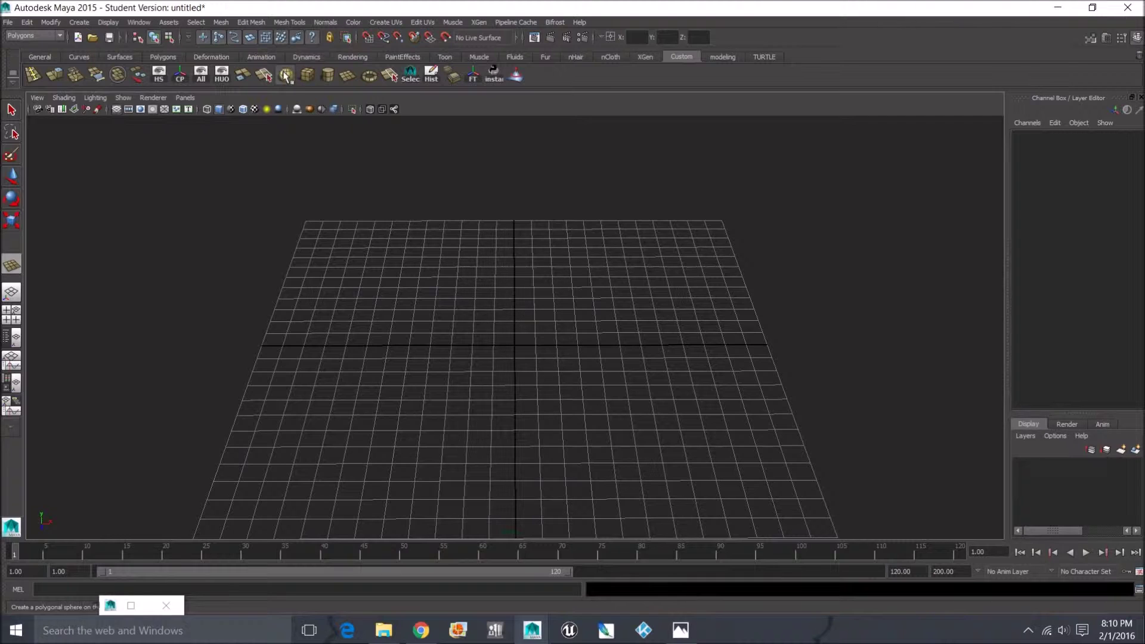
Create a polygon sphere near the grid's center and raise it to about 4.35 in Y.
left_click_drag(513, 322, 616, 375)
key("w")
left_click_drag(511, 325, 511, 233)
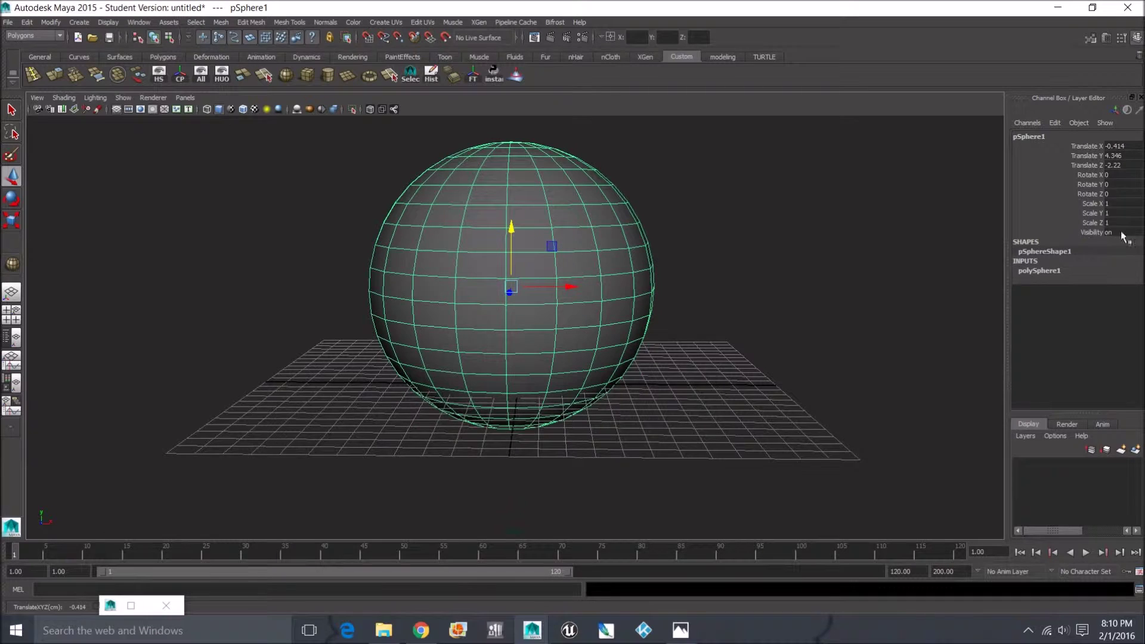
Increase the sphere's axis subdivisions to 32.
left_click(1056, 272)
left_click(1079, 289)
middle_click_drag(879, 332, 948, 334)
left_click_drag(796, 306, 786, 281, "alt")
Delete all faces of the sphere's upper half to leave an open bowl, and return to object mode.
right_click_drag(544, 265, 545, 292)
left_click(546, 274)
double_click(521, 272)
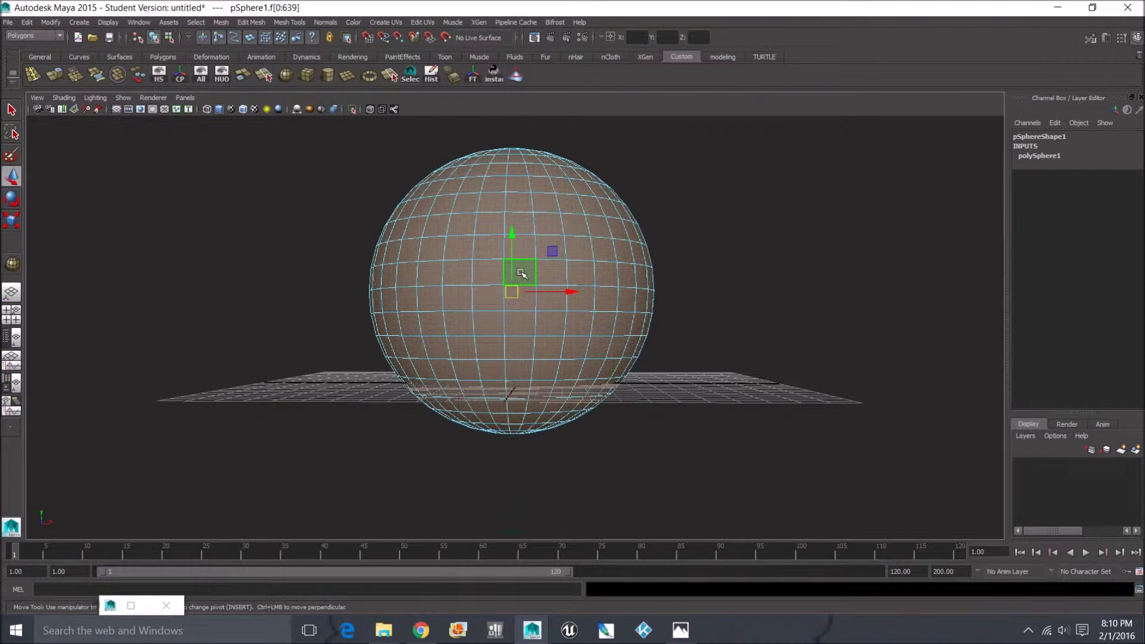
left_click(521, 272)
double_click(554, 278)
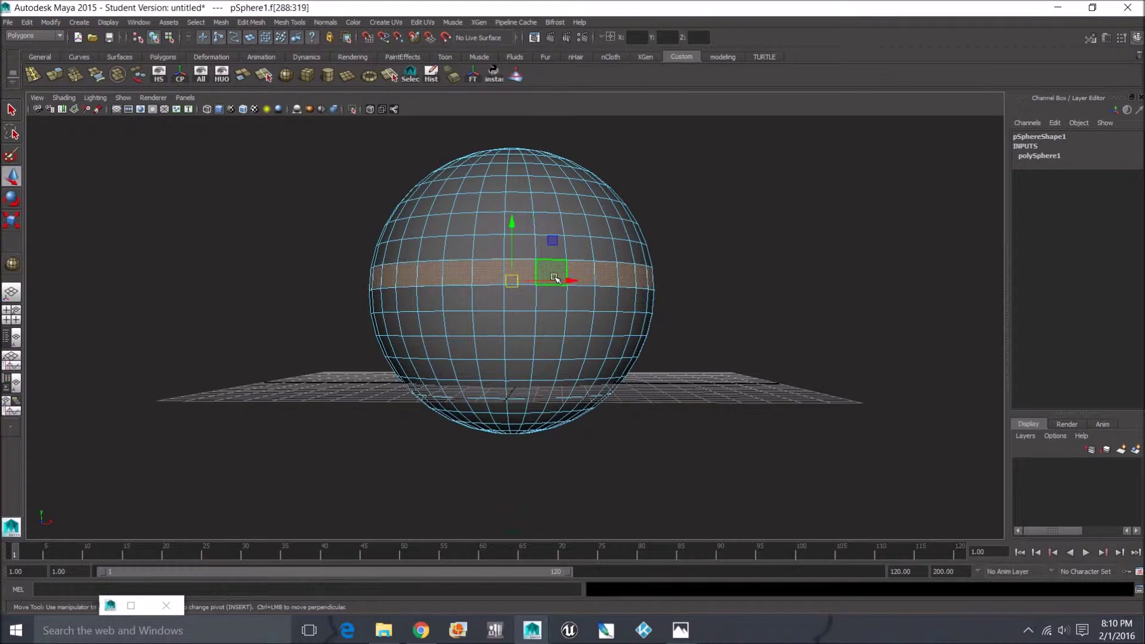
key("Delete")
double_click(559, 230)
key("Delete")
mouse_move(575, 286)
left_mouse_down("alt")
mouse_move(576, 338)
mouse_move(590, 283)
left_mouse_up("alt")
right_click_drag(601, 274, 623, 257)
left_click(612, 299)
Reverse the bowl's normals so its inside faces outward, and hide the viewport grid.
left_click_drag(757, 279, 754, 295, "alt")
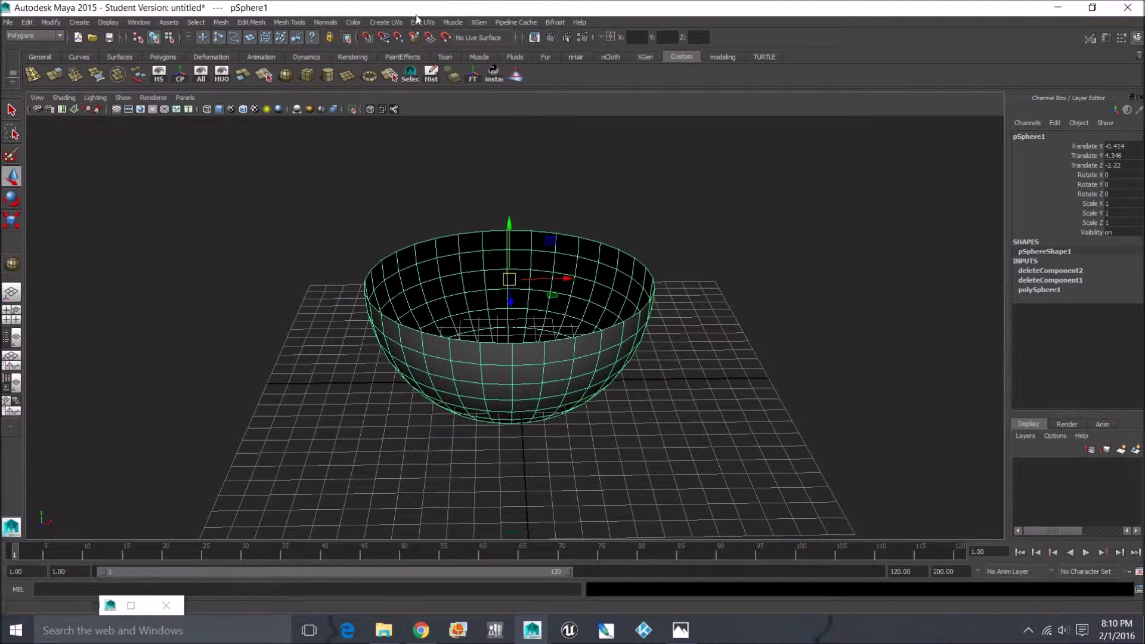
left_click(328, 22)
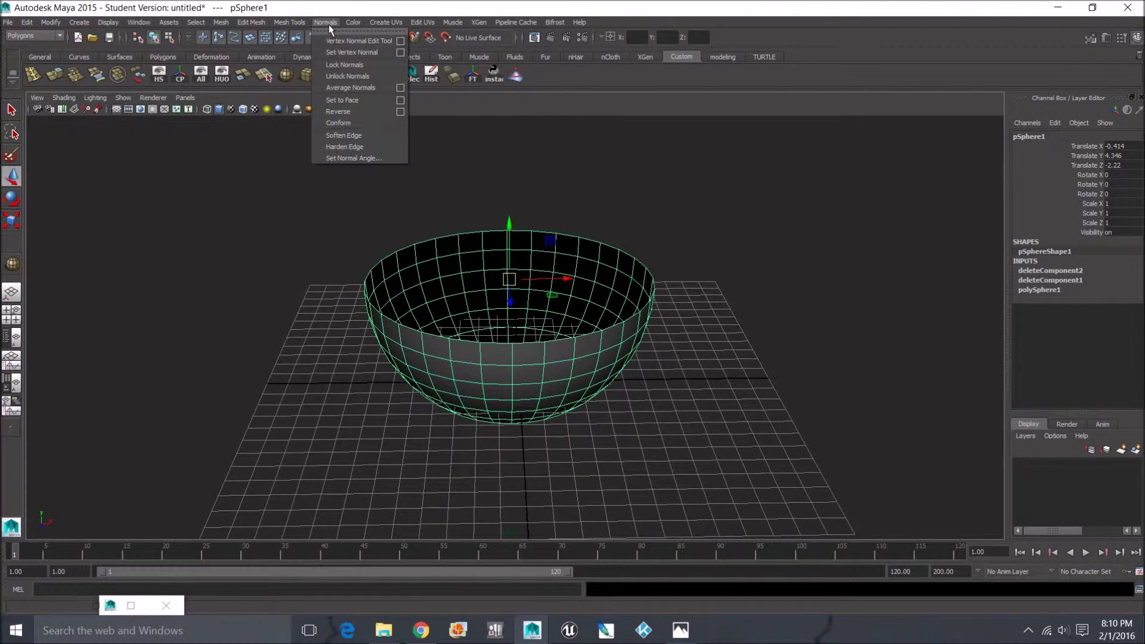
left_click(352, 106)
left_click(752, 287)
left_click_drag(749, 296, 646, 289, "alt")
left_click(647, 324)
left_click(116, 110)
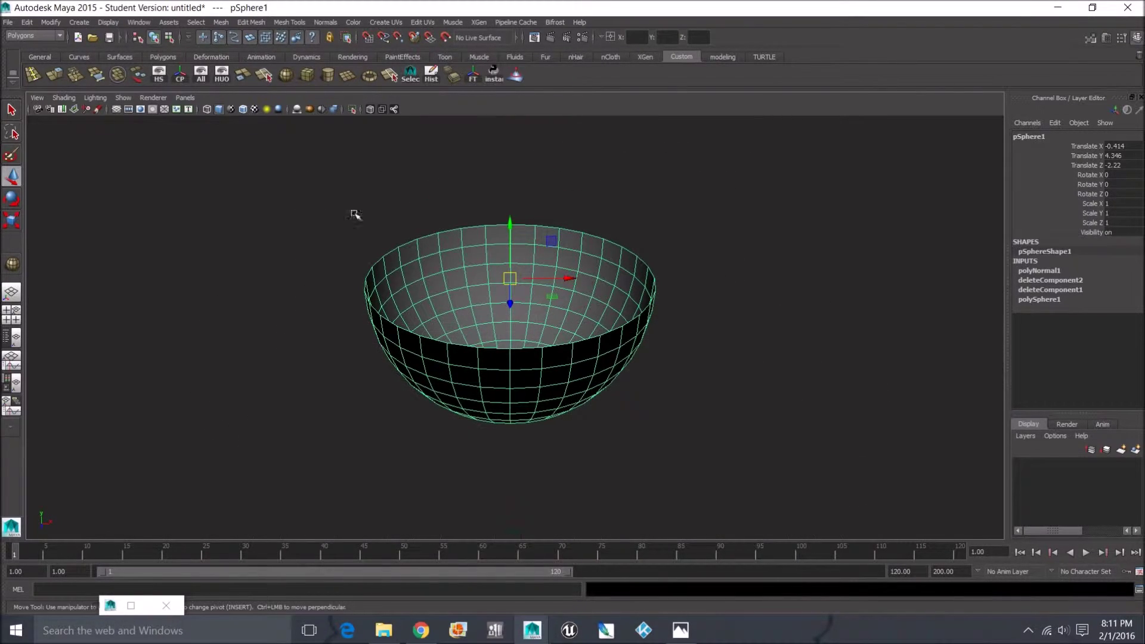
Extrude the bowl's open rim edge loop outward into a wide flange.
right_click_drag(619, 278, 614, 242)
double_click(614, 240)
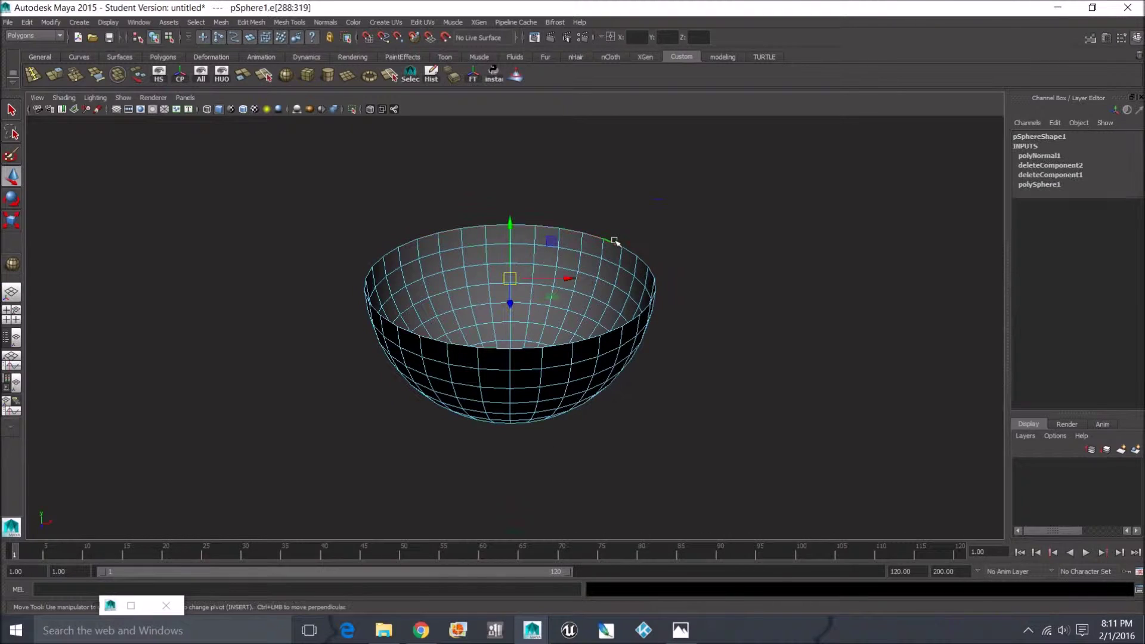
left_click(56, 75)
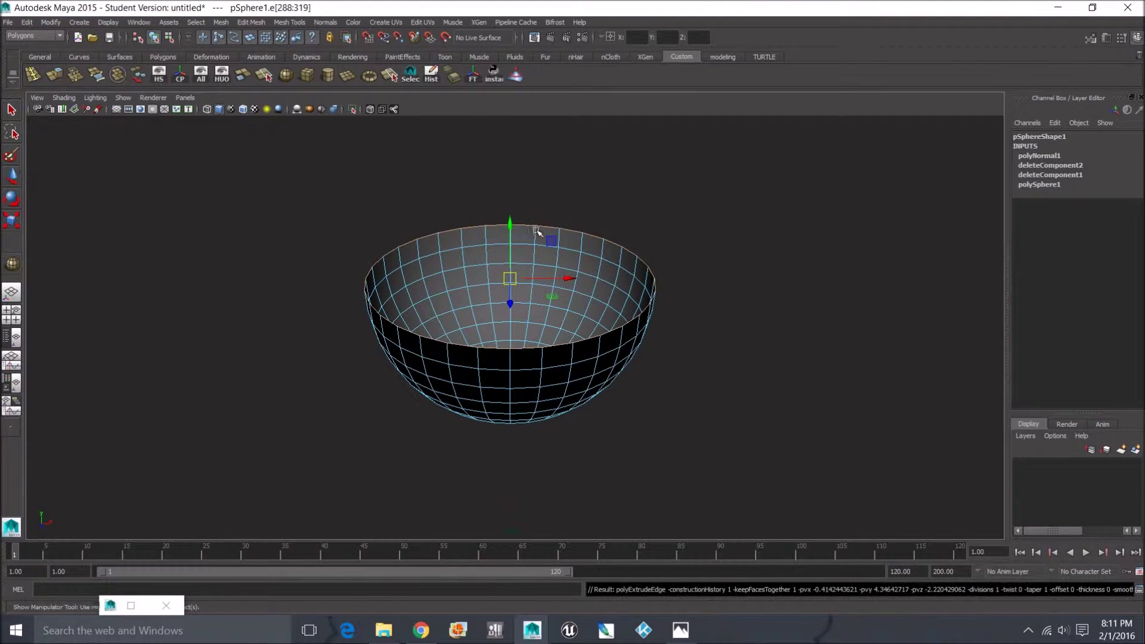
left_click_drag(739, 258, 728, 241)
right_click_drag(683, 314, 668, 304)
scroll(632, 347, "up", 3)
mouse_move(633, 347)
left_mouse_down("alt")
mouse_move(635, 361)
mouse_move(638, 344)
left_mouse_up("alt")
Bevel the inner edge loop where the flange meets the bowl.
mouse_move(695, 261)
right_mouse_down()
mouse_move(686, 234)
mouse_move(692, 242)
right_mouse_up()
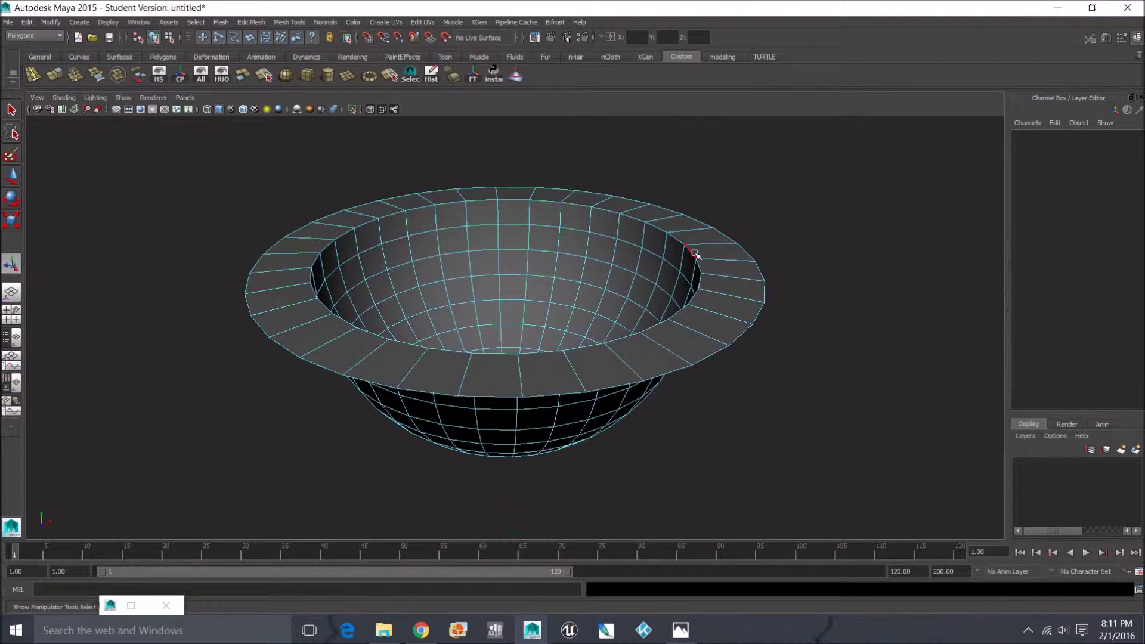
double_click(695, 253)
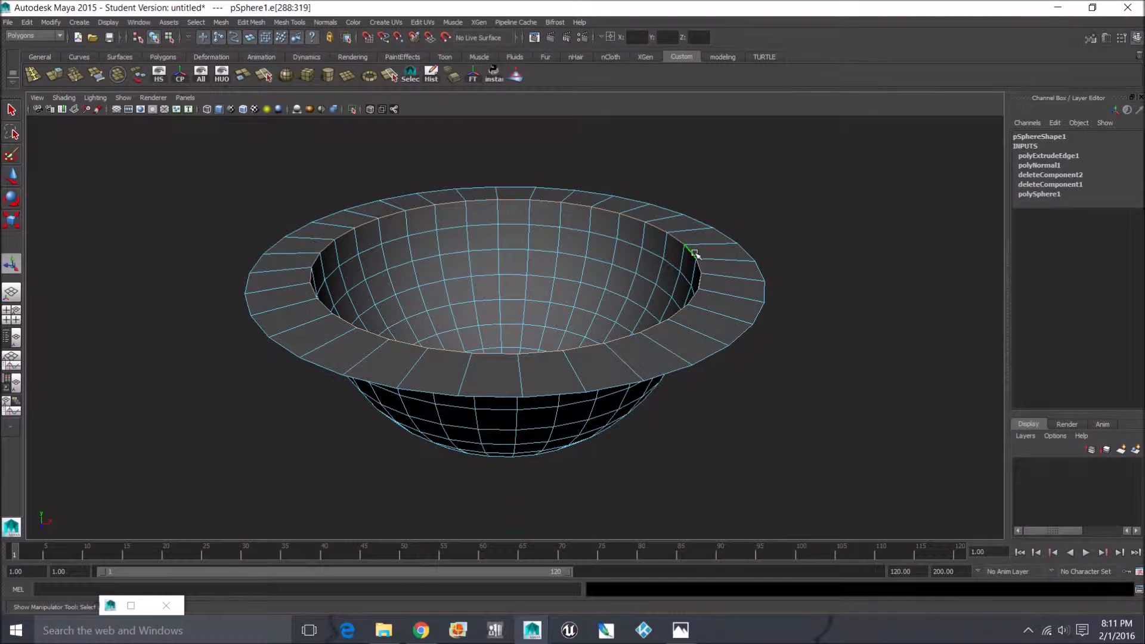
left_click(253, 22)
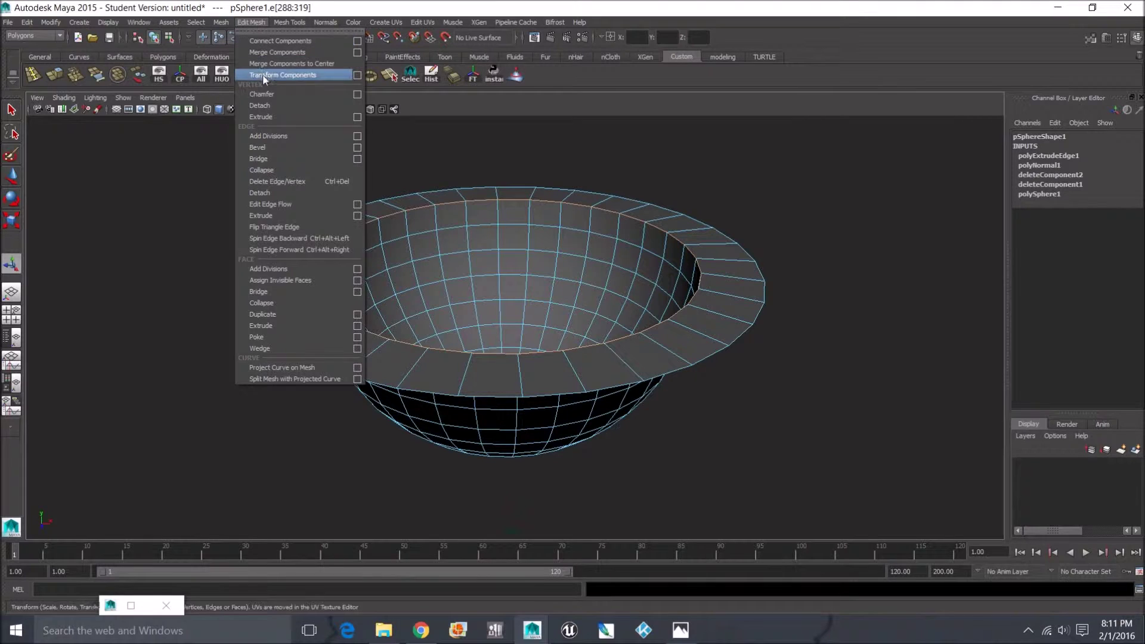
left_click(276, 149)
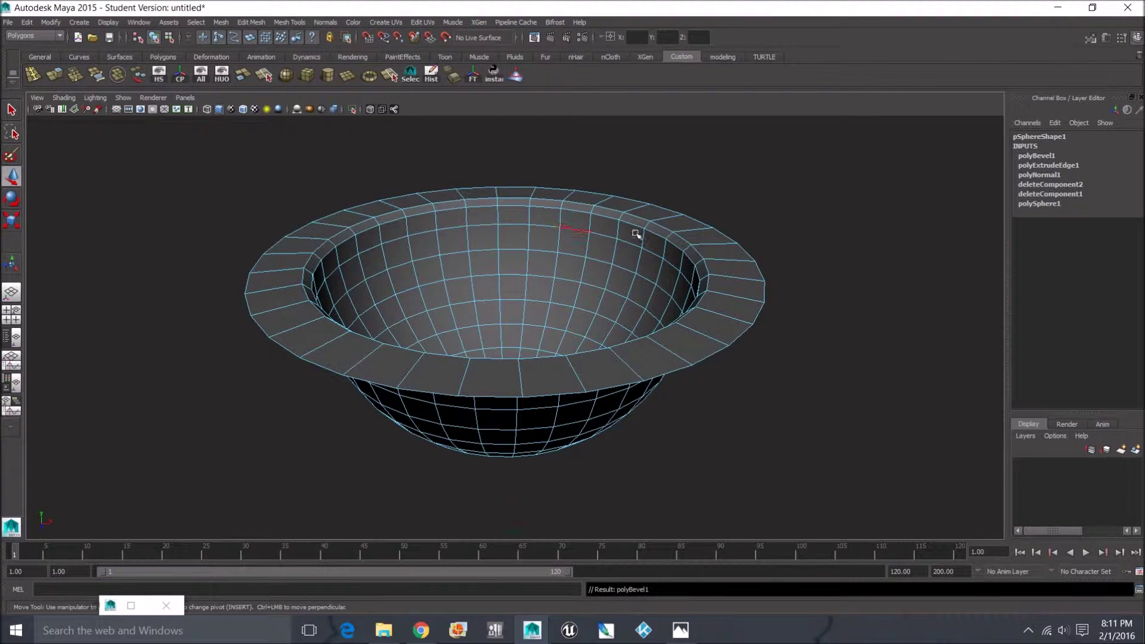
Set the bevel's Segments to 4.
left_click(1038, 155)
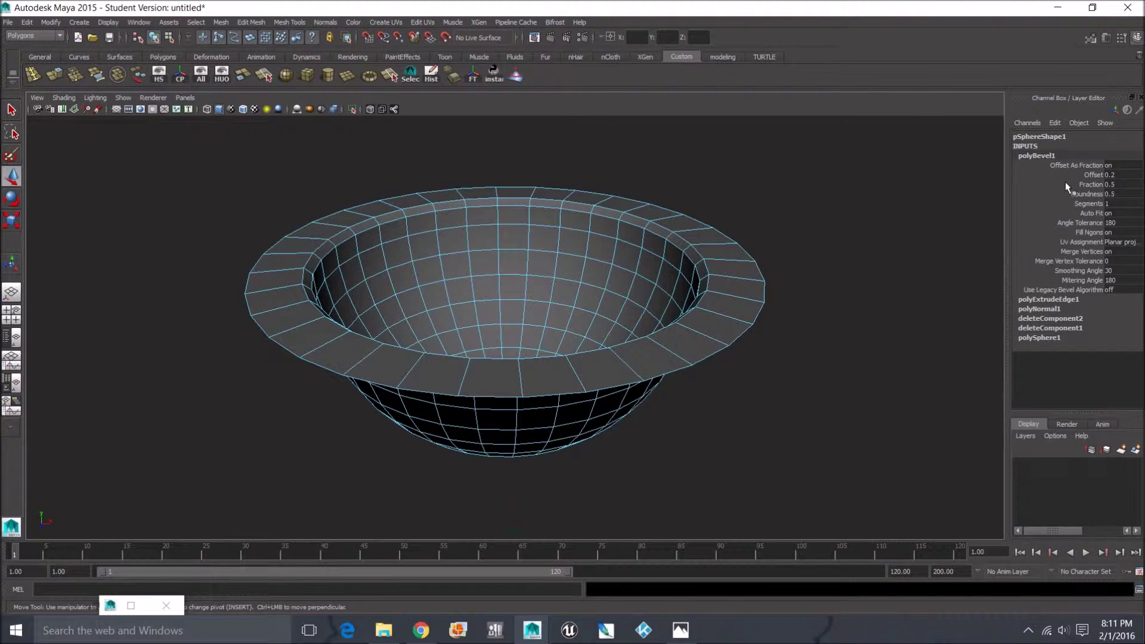
left_click(1084, 204)
middle_click_drag(848, 216, 860, 211)
left_click_drag(837, 251, 790, 270, "alt")
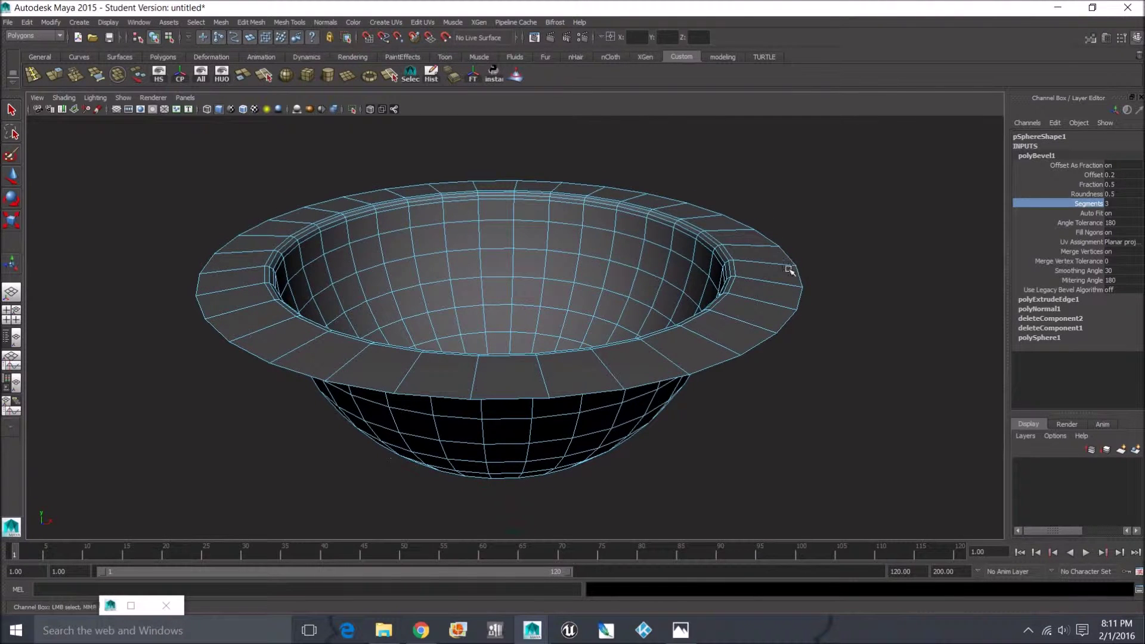
middle_click_drag(771, 261, 775, 261)
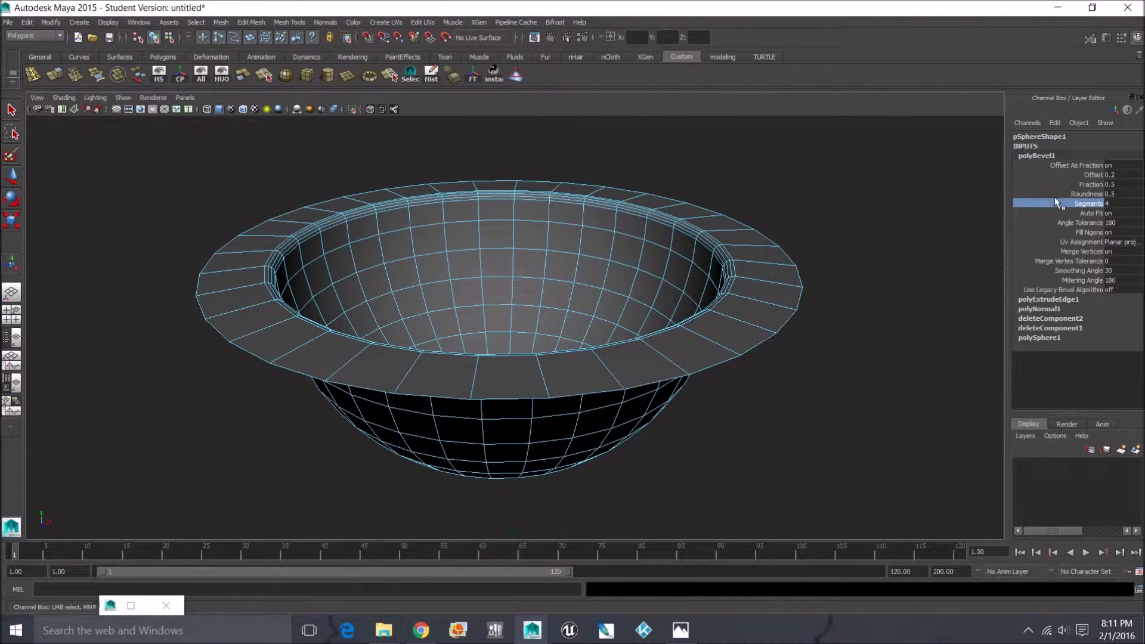
Keep the bevel's Offset at 0.2 and set its Fraction to 1.
left_click(1096, 175)
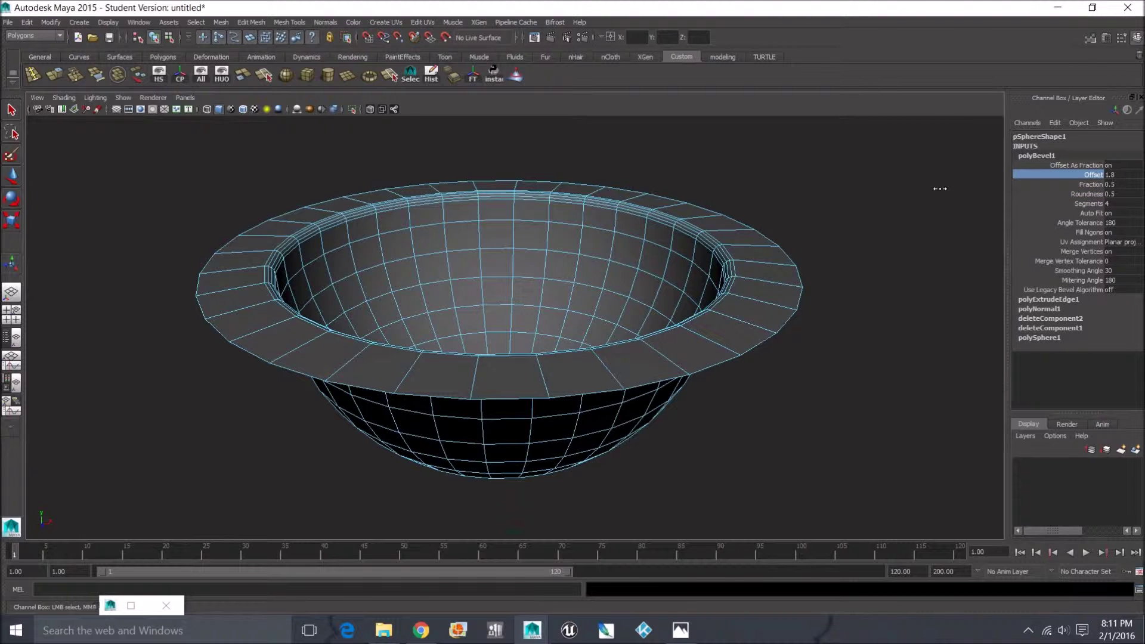
double_click(1110, 175)
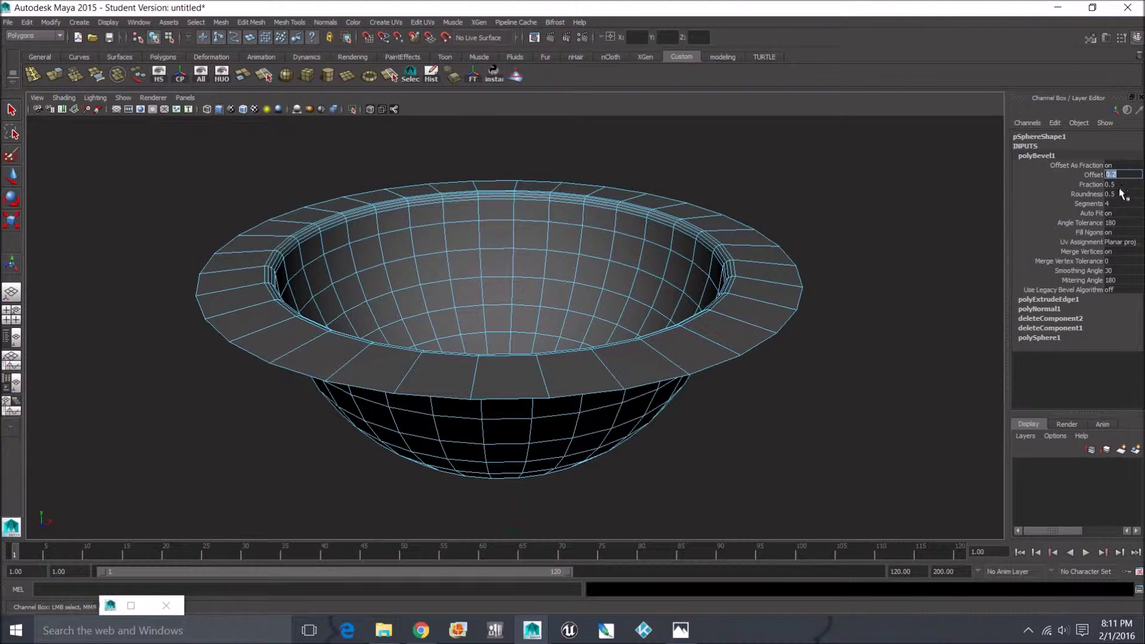
left_click(1091, 184)
middle_click_drag(830, 203, 837, 201)
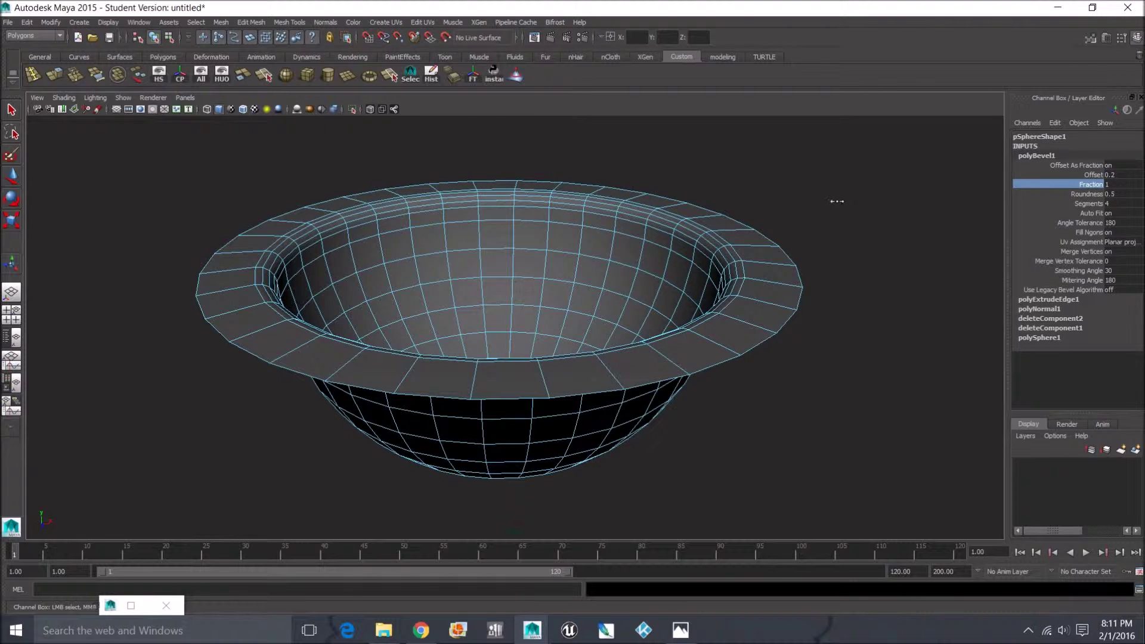
middle_click_drag(842, 232, 758, 291)
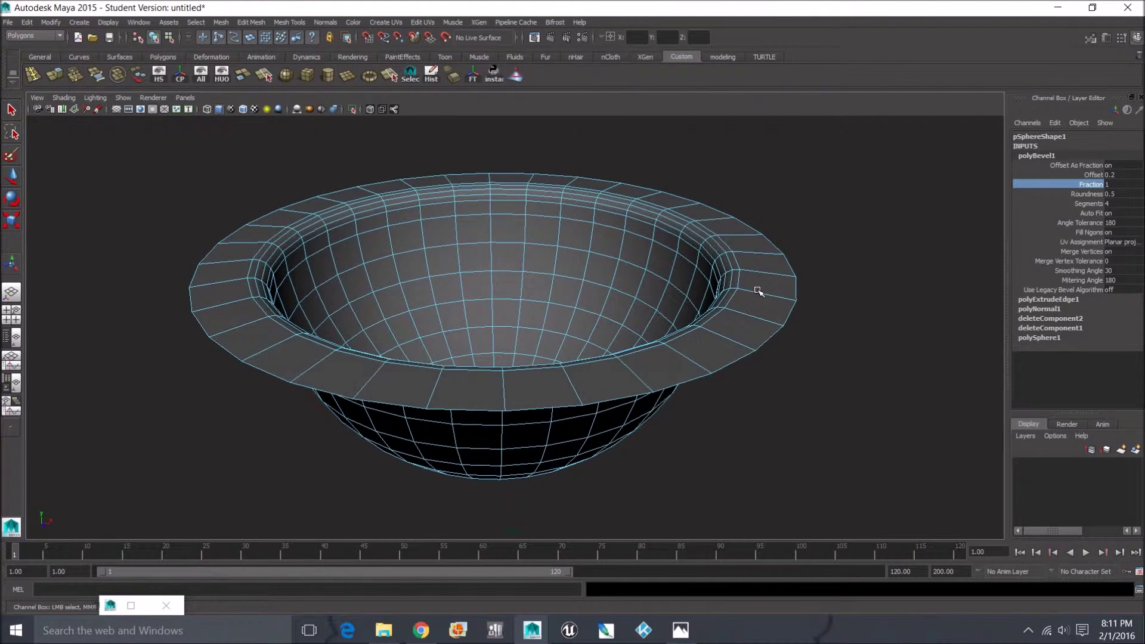
Soften the mesh's edges and deselect the bowl in object mode.
mouse_move(754, 285)
right_mouse_down()
mouse_move(801, 255)
mouse_move(811, 295)
mouse_move(862, 298)
mouse_move(882, 281)
right_mouse_up()
left_click(776, 280)
left_click(882, 248)
mouse_move(882, 248)
left_mouse_down("alt")
mouse_move(775, 313)
mouse_move(817, 306)
mouse_move(785, 340)
mouse_move(754, 315)
mouse_move(716, 352)
mouse_move(721, 316)
mouse_move(731, 335)
left_mouse_up("alt")
scroll(749, 311, "down", 3)
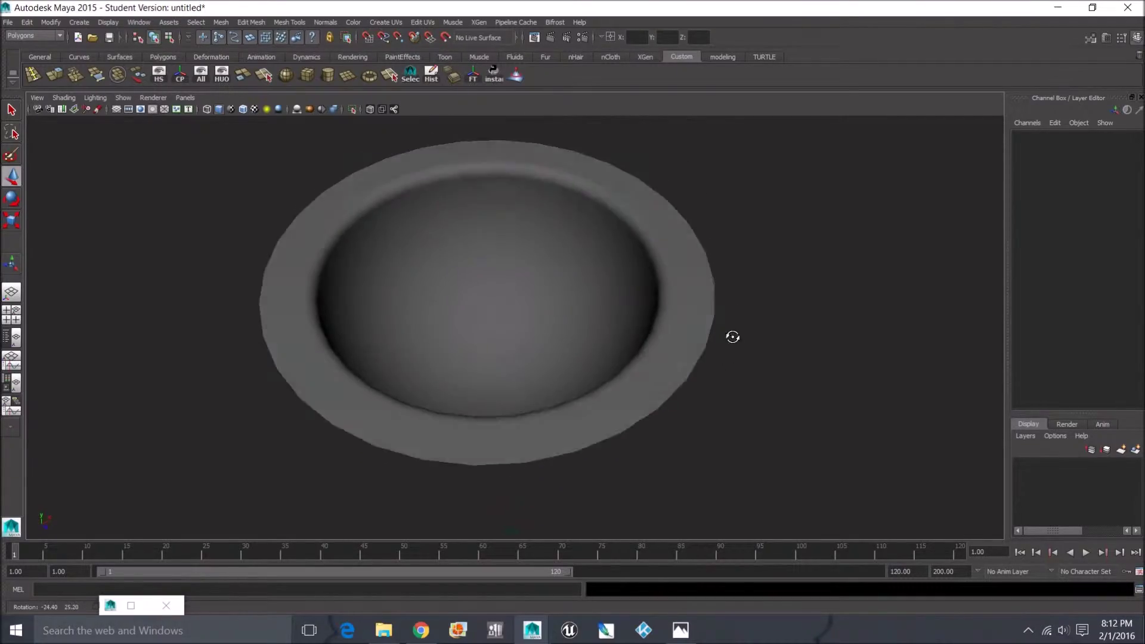
Examine the bowl's inner surface and the point where its edges converge at the base.
scroll(630, 357, "up", 3)
left_click(630, 358)
left_click_drag(619, 353, 453, 361, "alt")
scroll(588, 358, "up", 3)
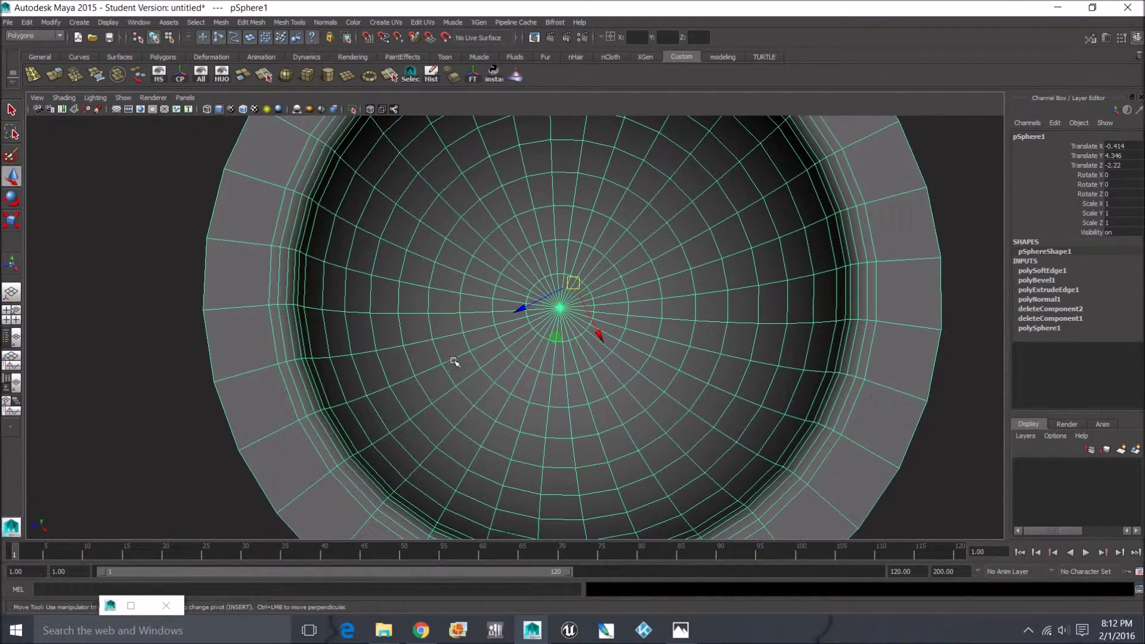
scroll(588, 358, "up", 4)
right_click_drag(590, 345, 600, 355)
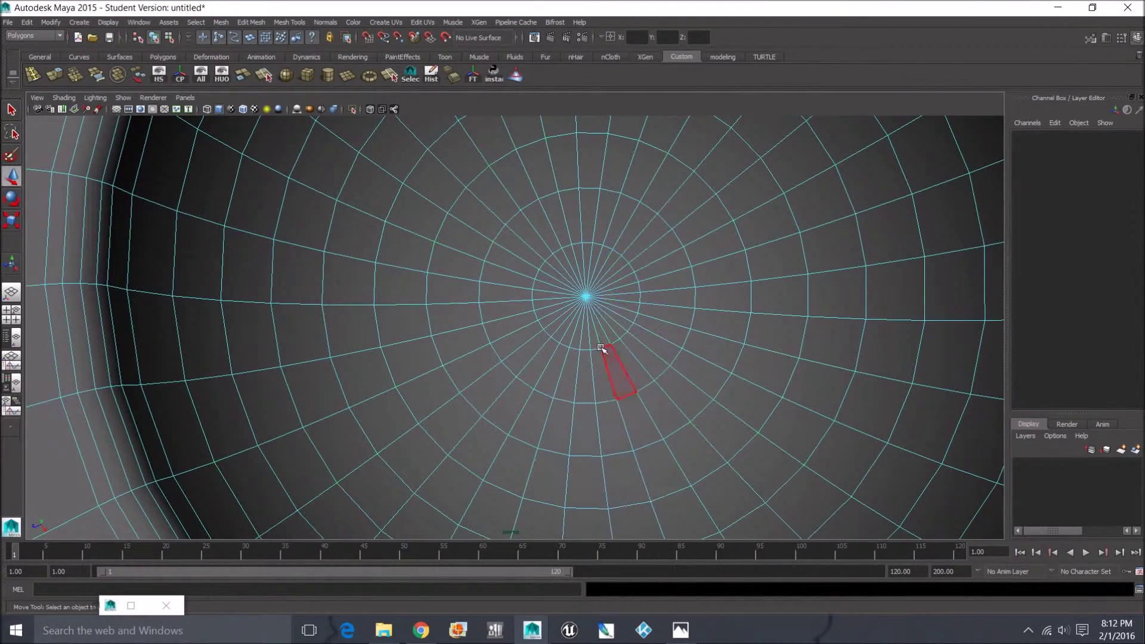
right_click_drag(589, 303, 653, 287)
scroll(562, 357, "down", 5)
Extrude the flange's outer edge loop outward with an Offset of 6.
left_click(638, 312)
scroll(638, 312, "down", 3)
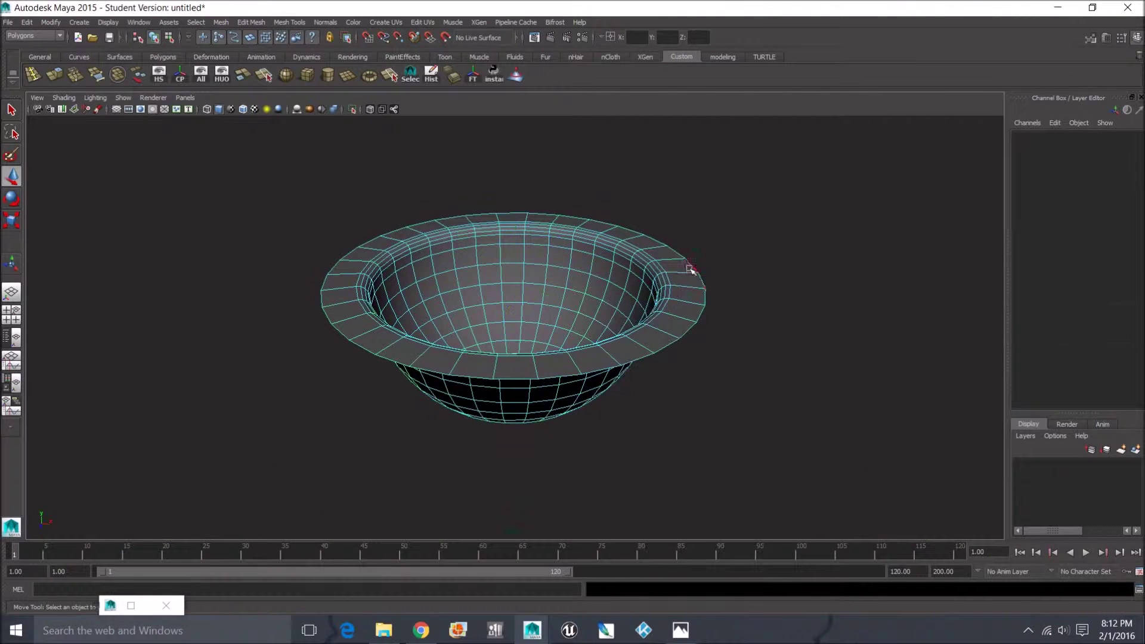
left_click(702, 280)
double_click(702, 280)
left_click_drag(412, 318, 440, 325, "alt")
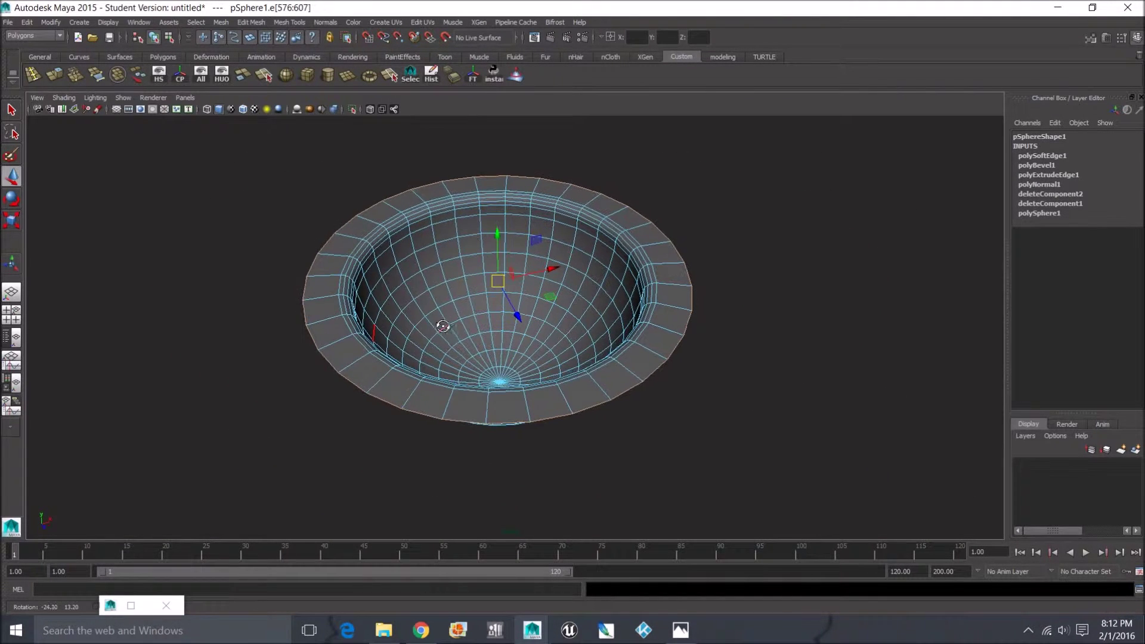
left_click(75, 81)
scroll(340, 158, "down", 2)
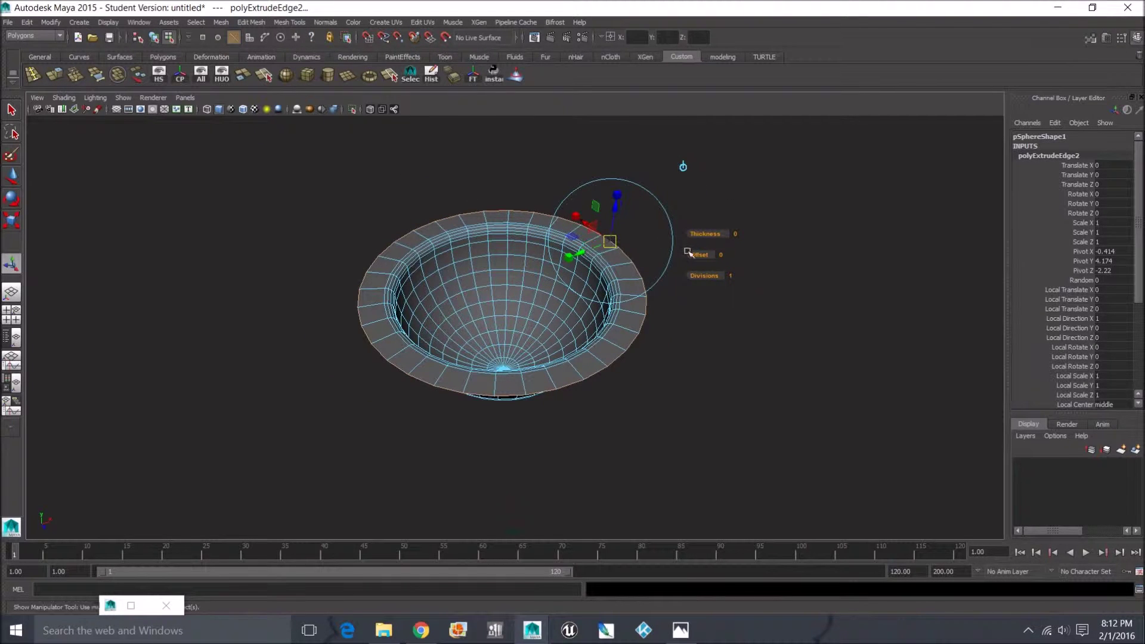
mouse_move(705, 238)
left_mouse_down()
mouse_move(715, 234)
mouse_move(716, 255)
left_mouse_up()
key("ctrl+z")
Select five neighboring vertices on one side of the outer rim and merge them to their center.
left_click_drag(678, 309, 690, 330, "alt")
right_click_drag(690, 329, 659, 325)
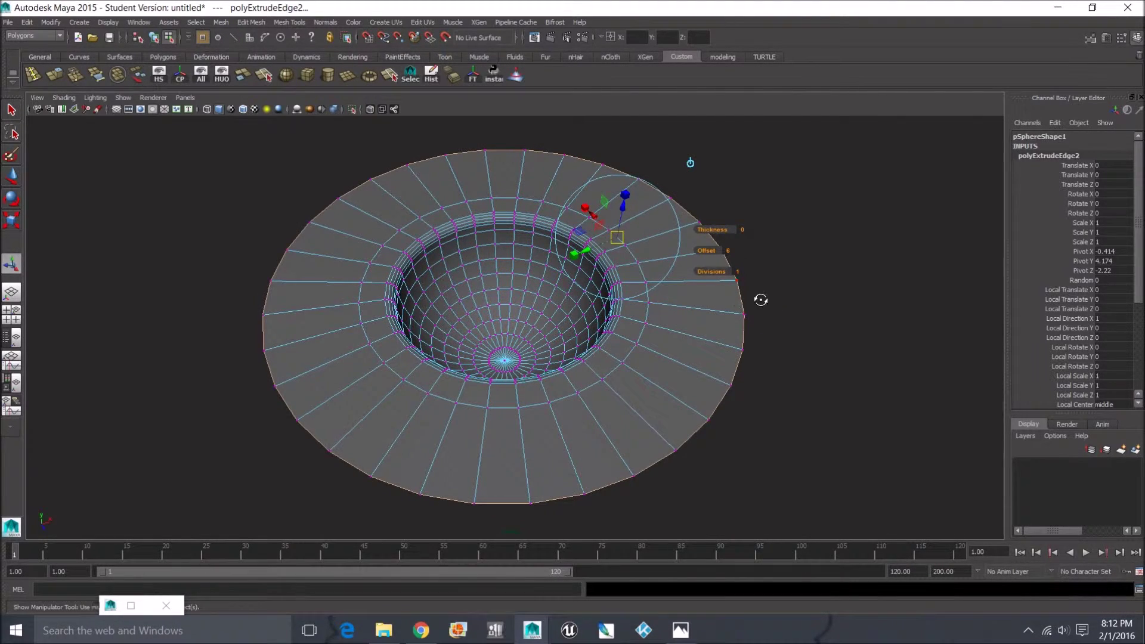
left_click_drag(761, 301, 760, 294, "alt")
right_click_drag(759, 294, 761, 263, "alt")
left_click_drag(746, 257, 645, 372)
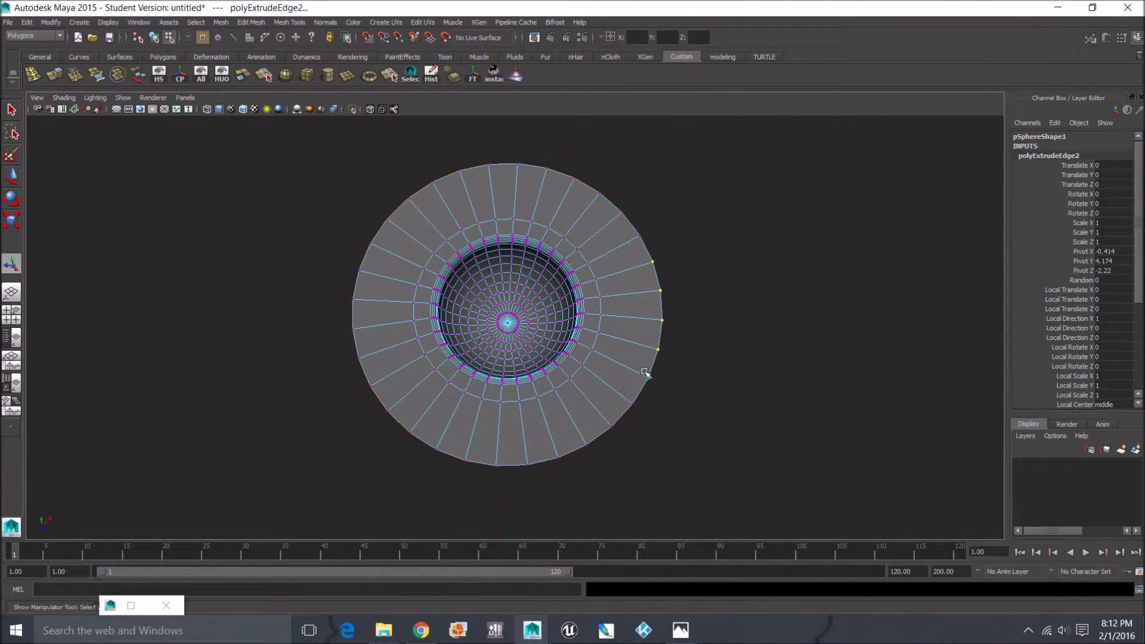
key("space")
left_click_drag(659, 253, 696, 258, "alt")
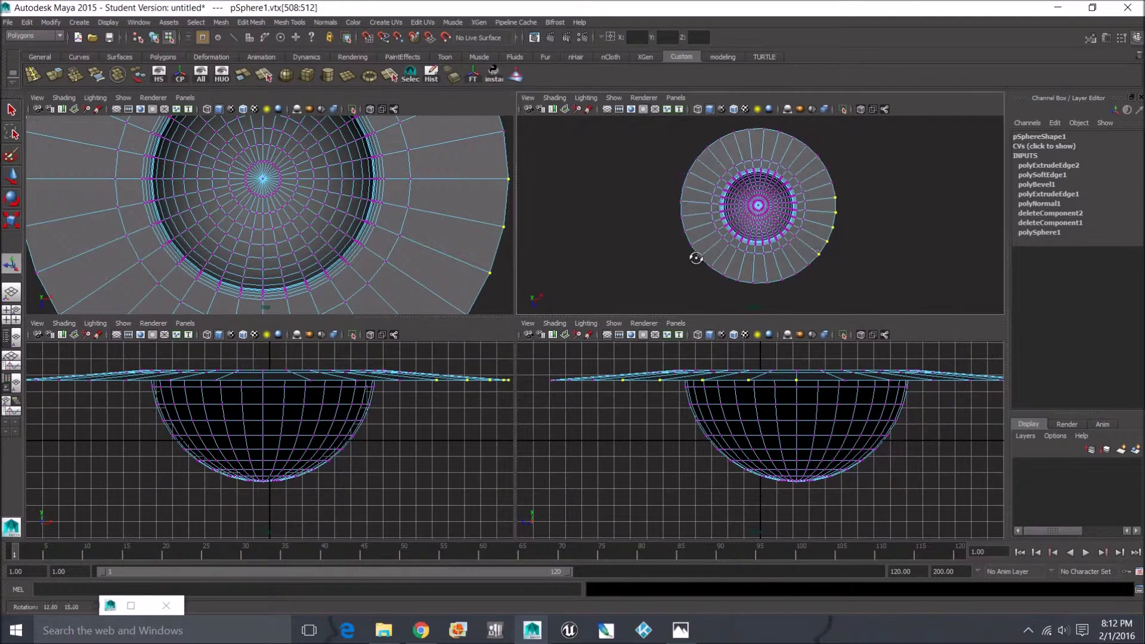
key("space")
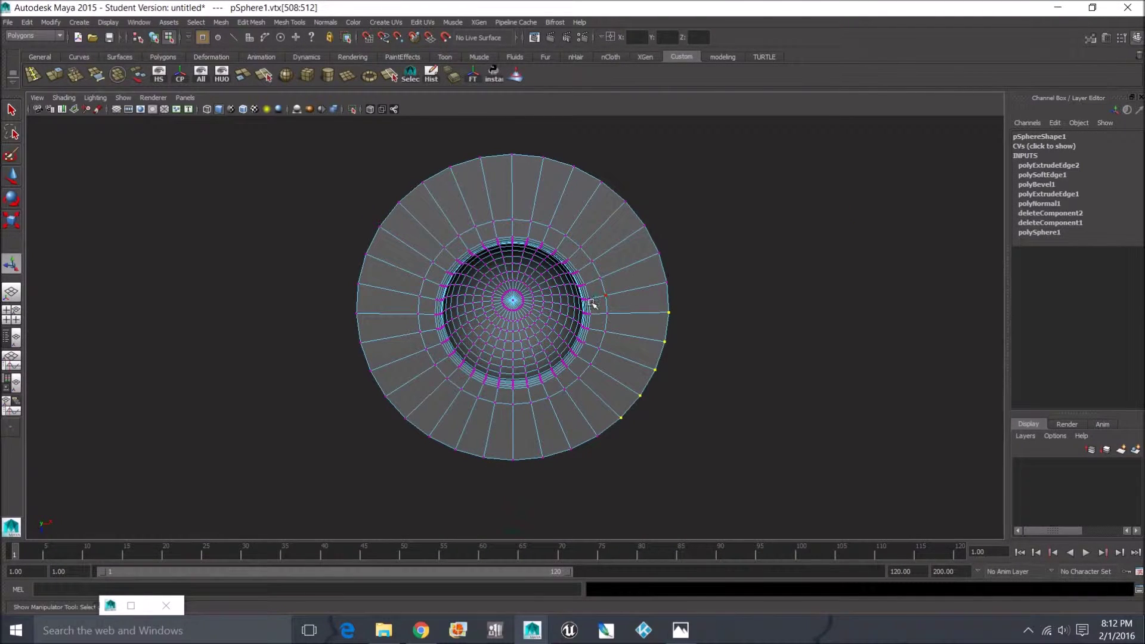
left_click_drag(694, 234, 646, 385)
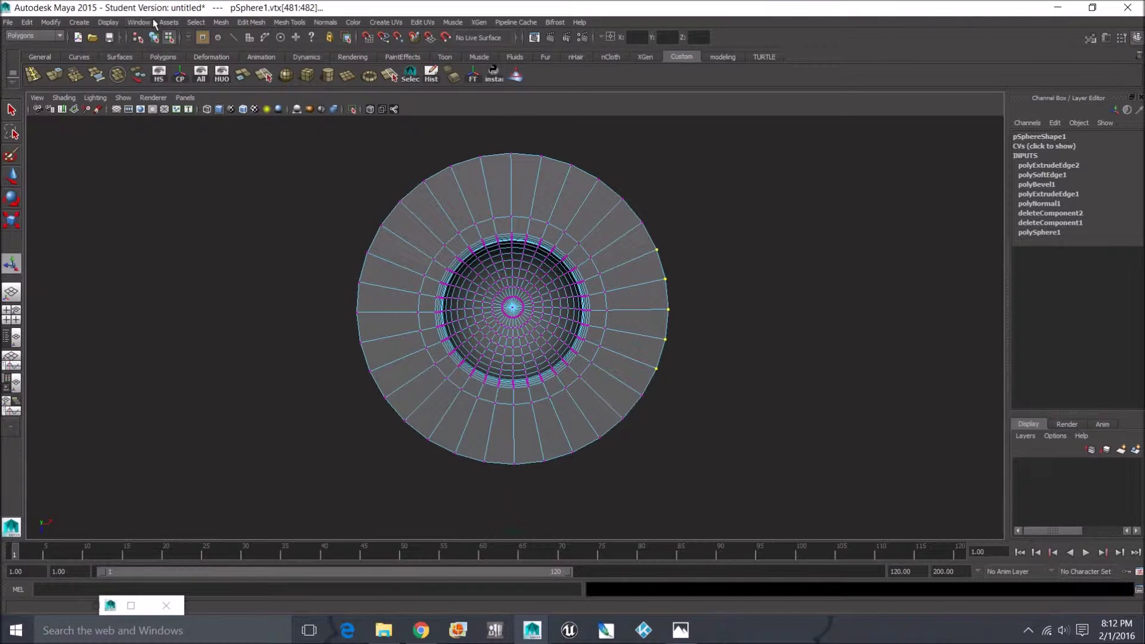
left_click(232, 23)
mouse_move(251, 22)
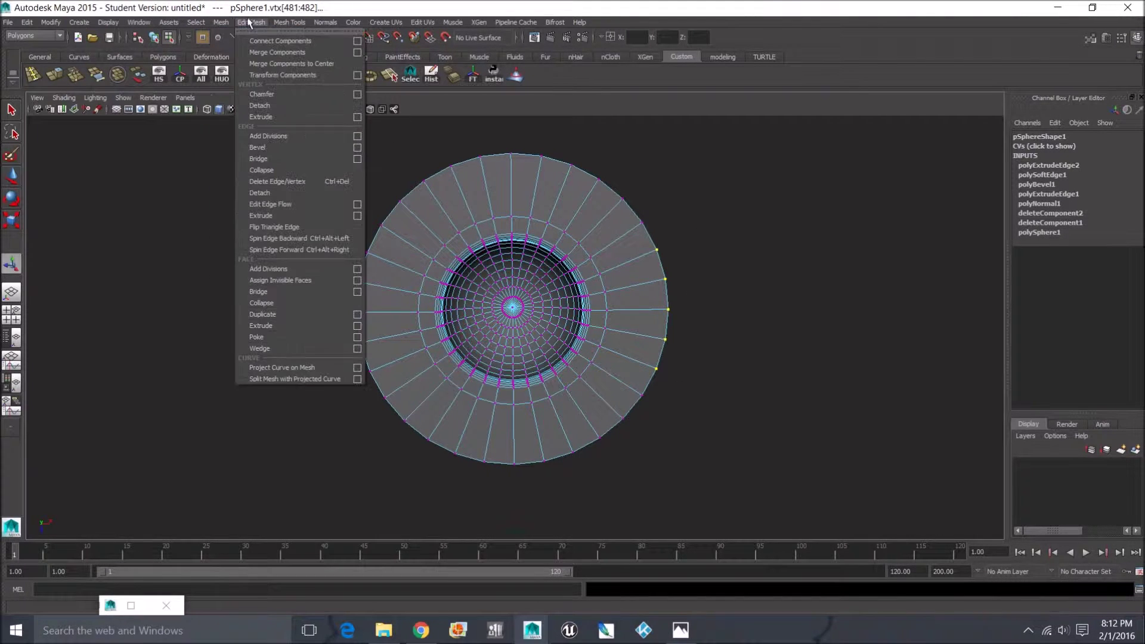
left_click(270, 64)
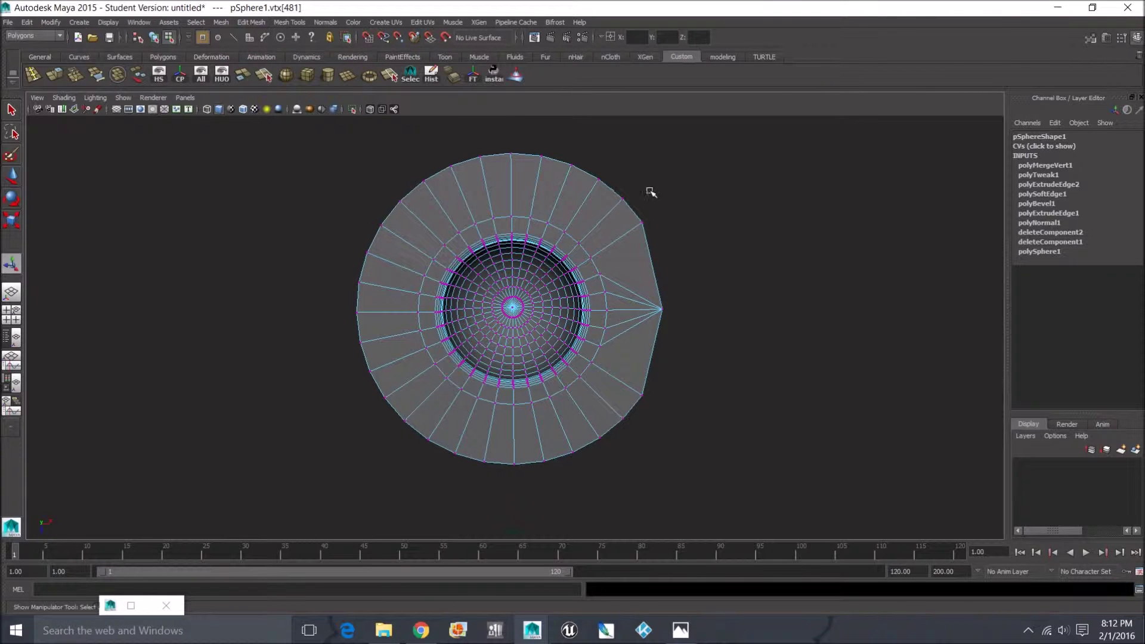
Merge the outer rim's vertex groups on the other three sides, each to its own center point.
left_click_drag(461, 139, 591, 175)
key("g")
left_click_drag(383, 218, 345, 382)
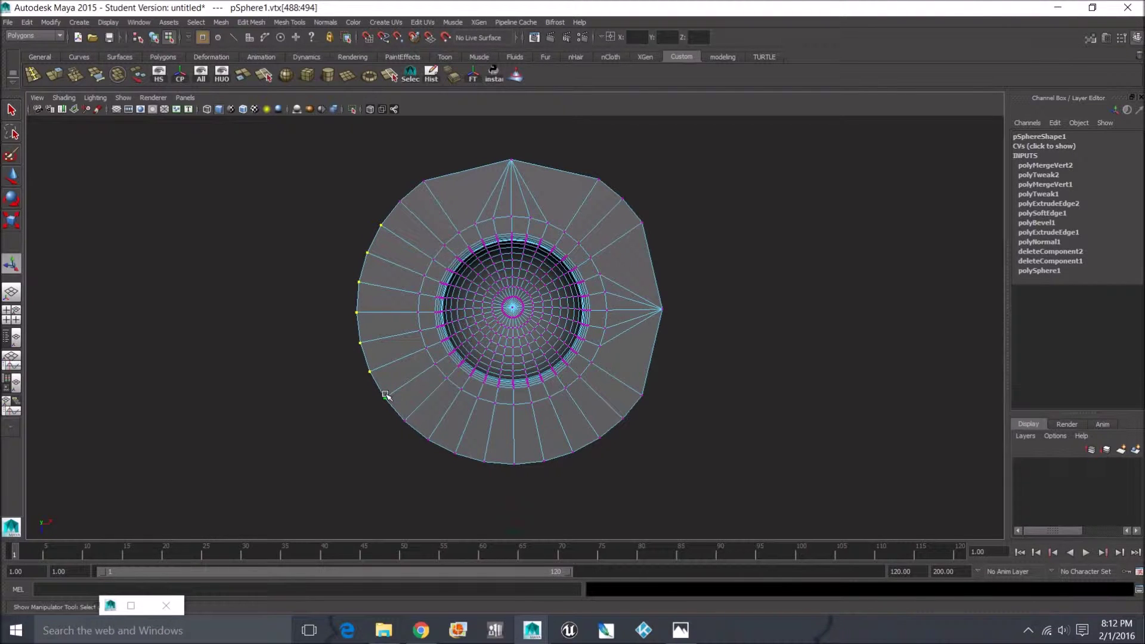
key("g")
left_click_drag(626, 416, 425, 467)
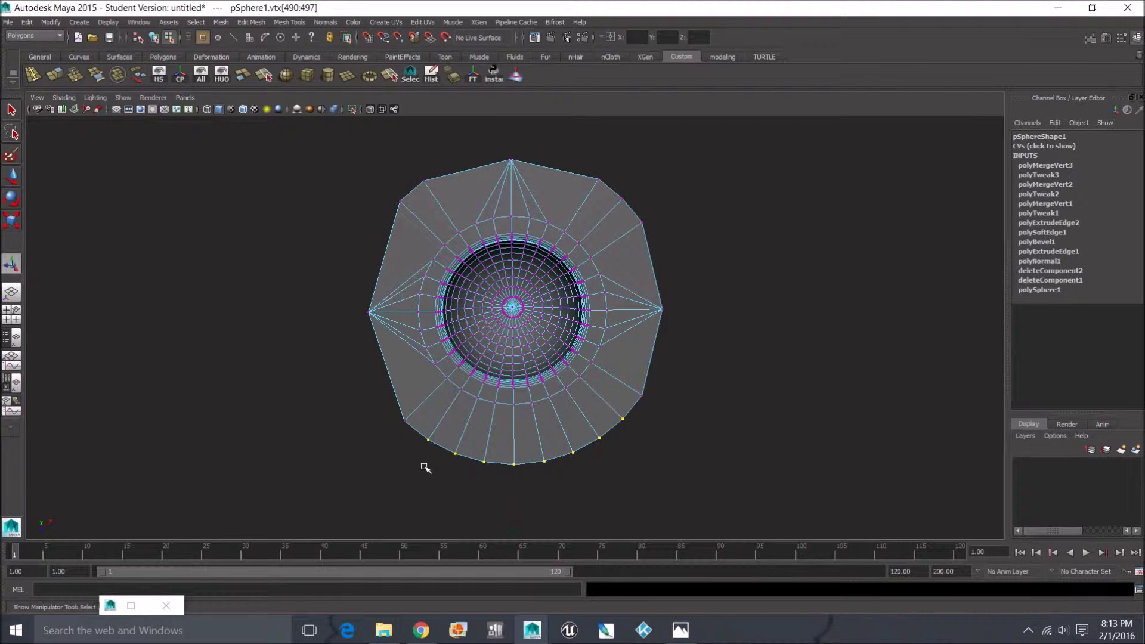
key("g")
left_click_drag(559, 442, 585, 430, "alt")
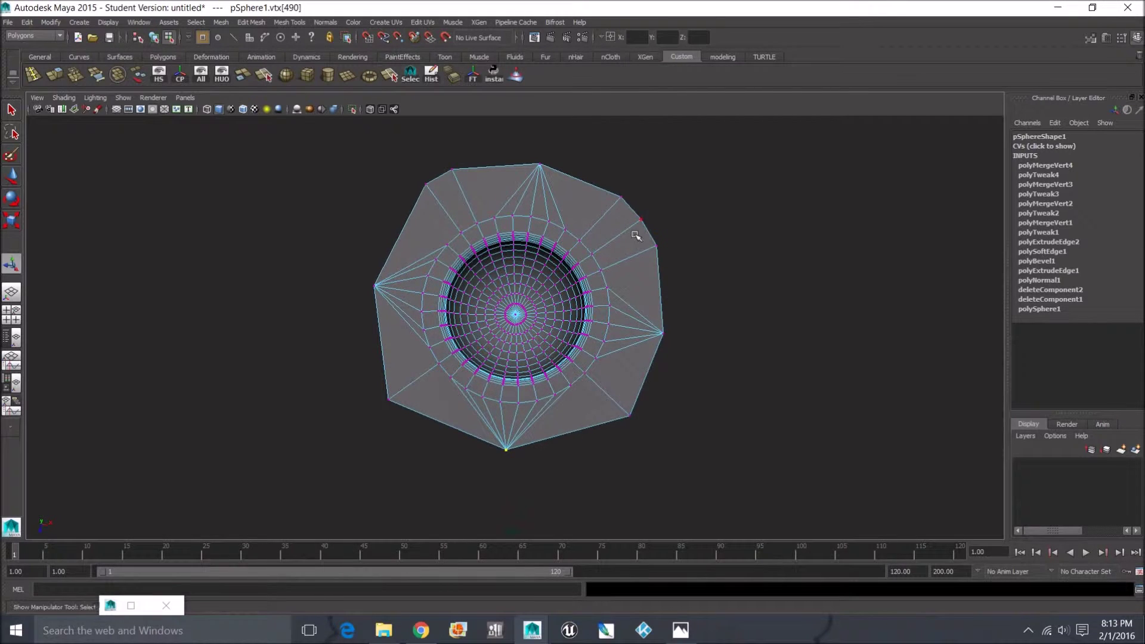
Merge the remaining closely spaced outer-rim vertices in the two gaps between the side points into one vertex per gap.
middle_click_drag(637, 236, 624, 286, "alt")
left_click_drag(452, 207, 409, 245)
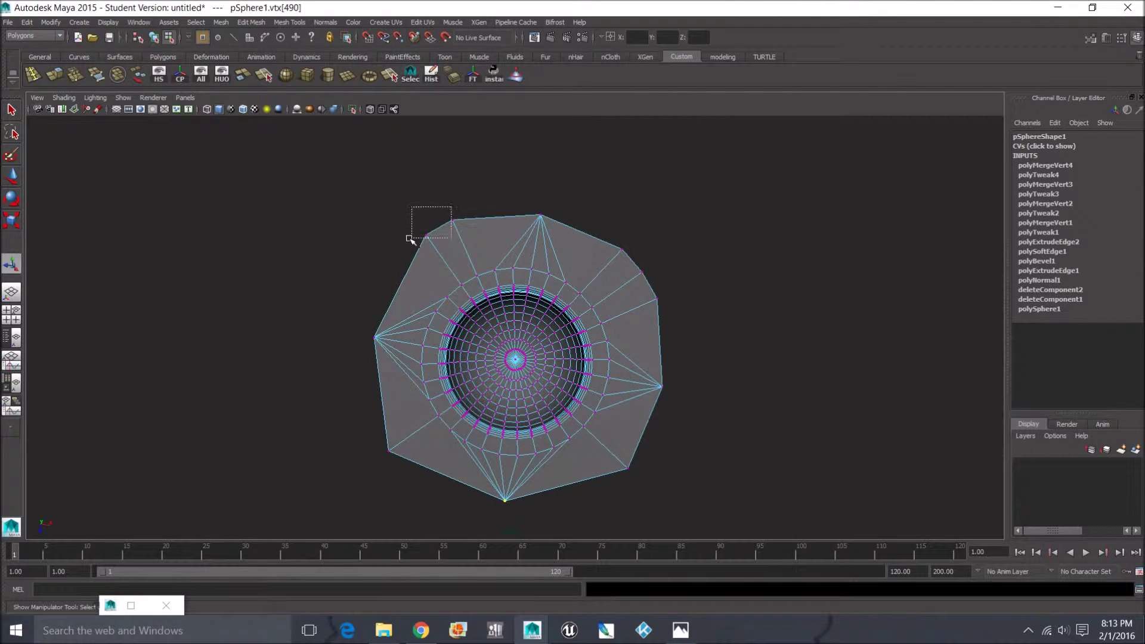
left_click_drag(464, 207, 487, 217)
key("g")
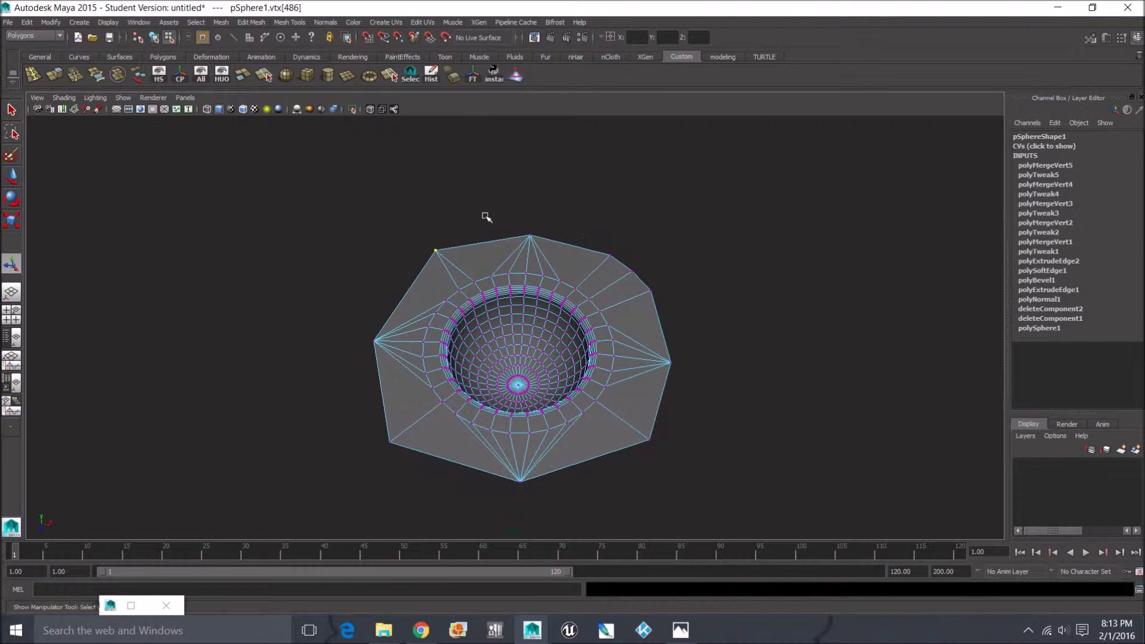
left_click_drag(612, 241, 677, 299)
key("g")
left_click_drag(603, 253, 631, 324)
key("g")
mouse_move(647, 263)
left_mouse_down("alt")
mouse_move(642, 223)
mouse_move(637, 269)
left_mouse_up("alt")
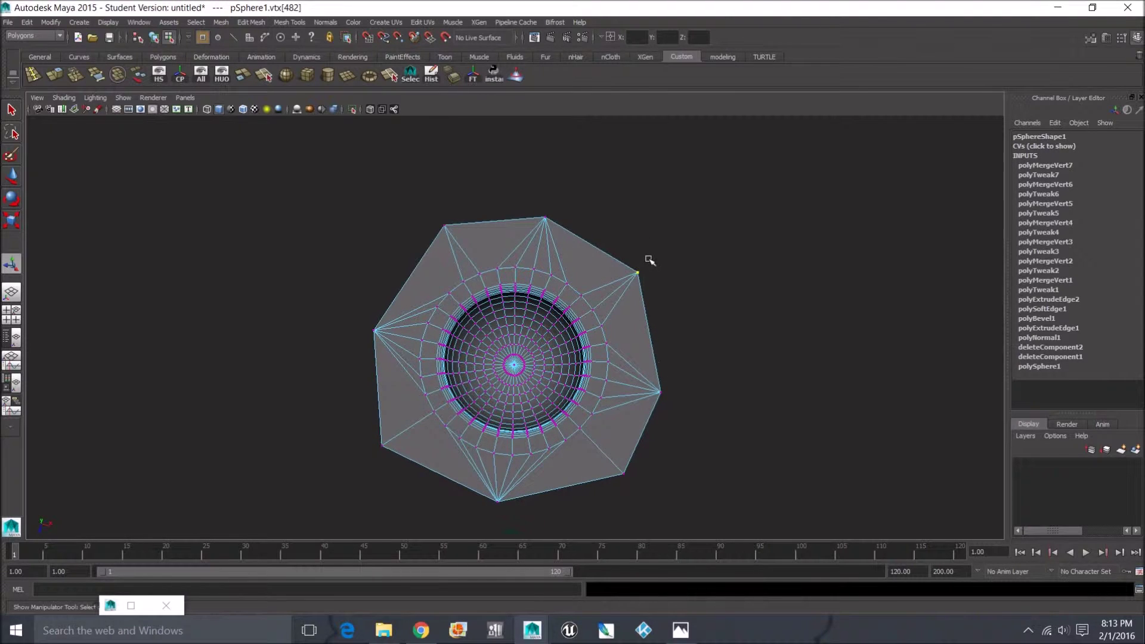
Merge each of the four in-between rim vertices into a neighboring corner vertex with the Merge Vertex Tool, forming a square flange.
middle_click_drag(629, 275, 625, 296, "alt")
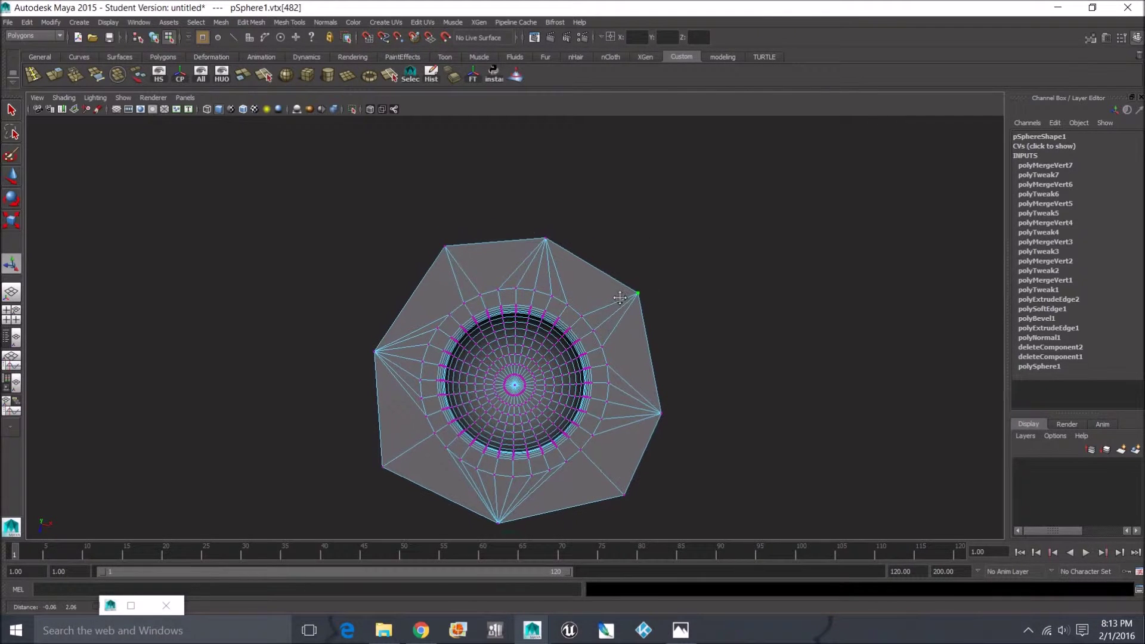
left_click_drag(645, 476, 604, 515)
right_click_drag(469, 256, 435, 256)
left_click_drag(461, 239, 419, 262)
right_click_drag(456, 258, 405, 219, "shift")
left_click_drag(533, 243, 545, 239)
middle_click_drag(629, 423, 633, 352, "alt")
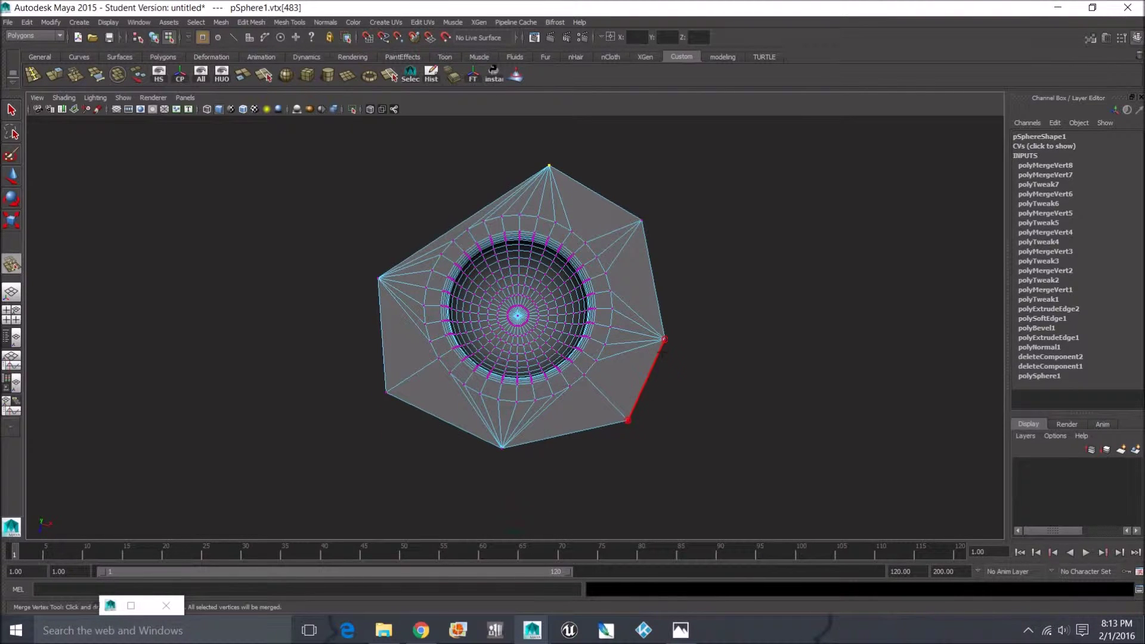
left_click_drag(661, 352, 662, 345)
left_click_drag(398, 391, 547, 429)
middle_click_drag(486, 215, 514, 272, "alt")
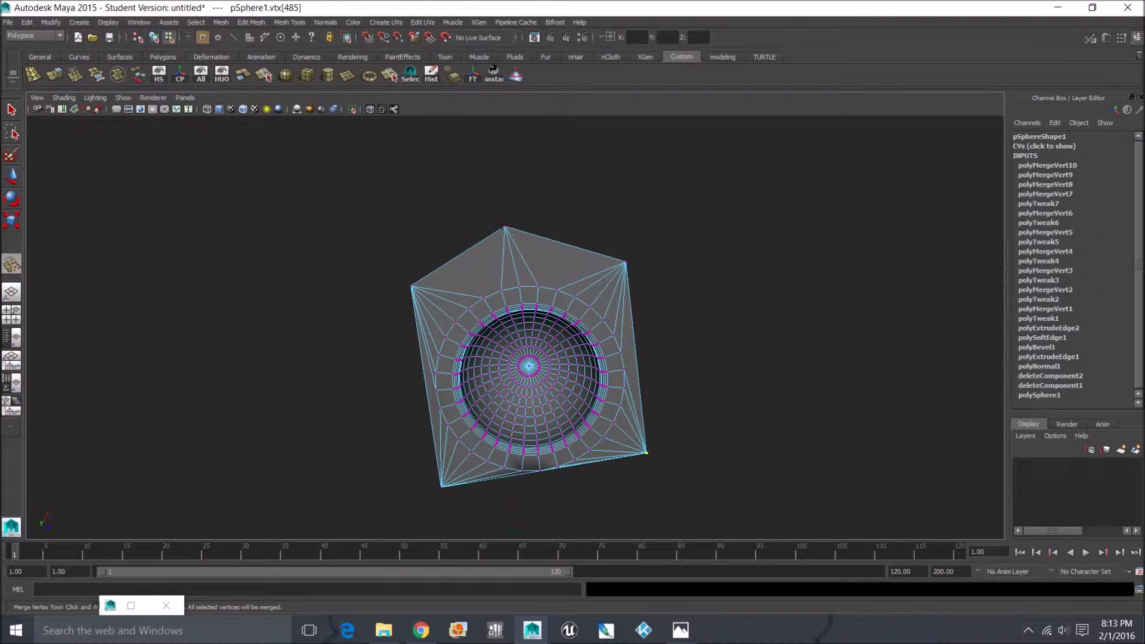
left_click_drag(505, 227, 625, 262)
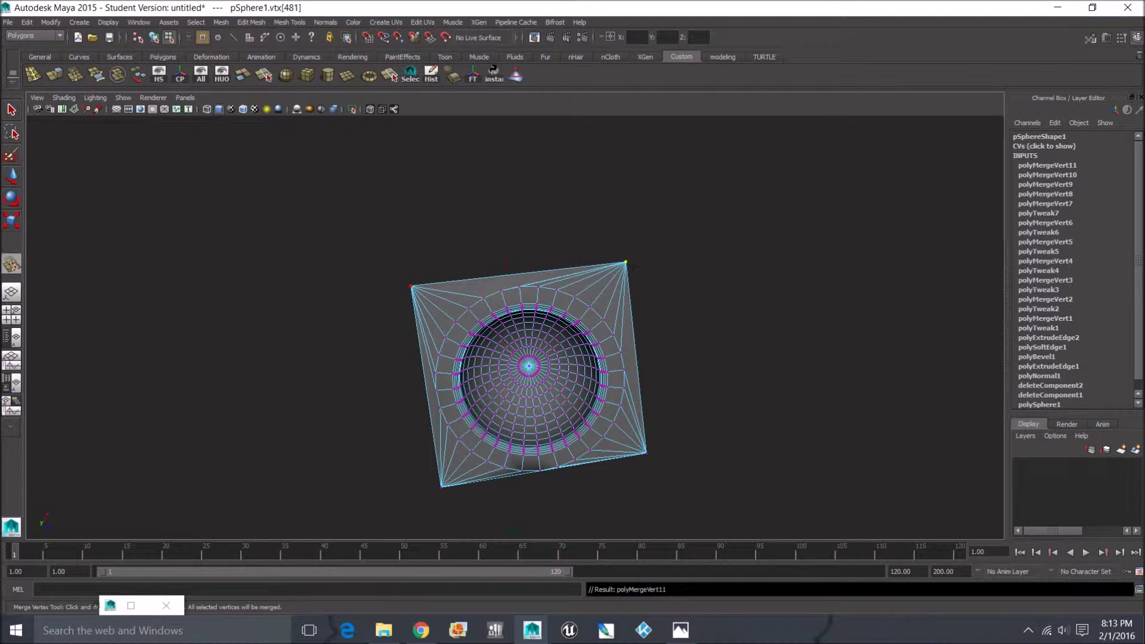
Select the square flange's four outer border edges and scale them outward to enlarge the plate around the bowl.
left_click_drag(626, 307, 620, 377, "alt")
scroll(620, 377, "up", 2)
key("q")
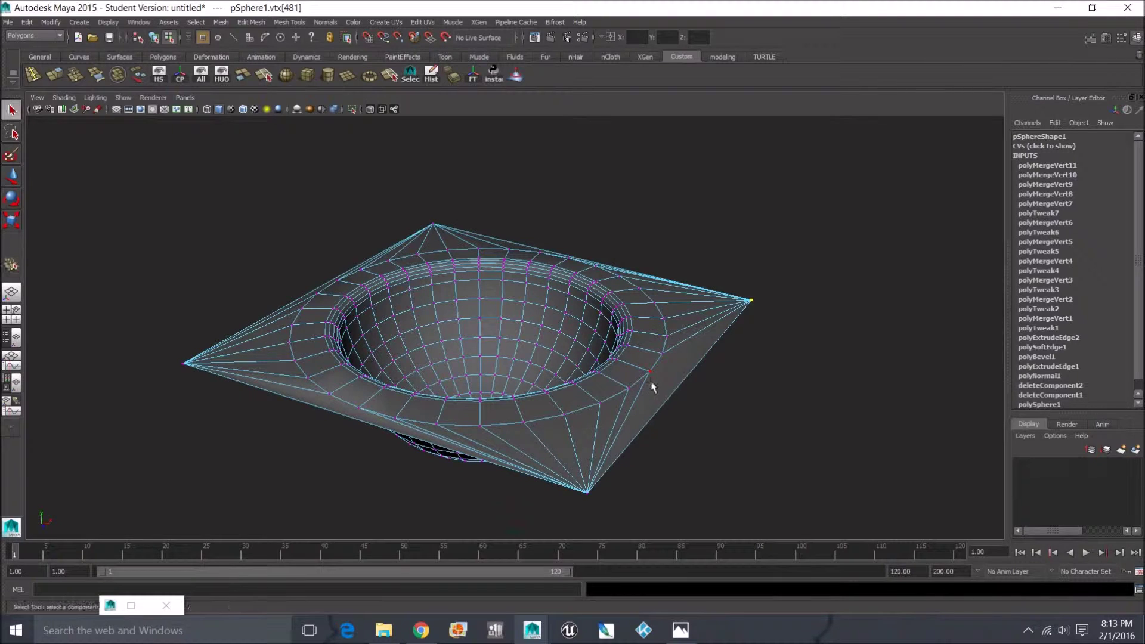
right_click_drag(668, 348, 665, 361)
right_click_drag(663, 327, 664, 325)
left_click(412, 435)
left_click_drag(338, 268, 531, 266, "alt")
left_click(481, 357, "shift")
left_click(414, 285, "shift")
left_click_drag(413, 285, 434, 298, "alt")
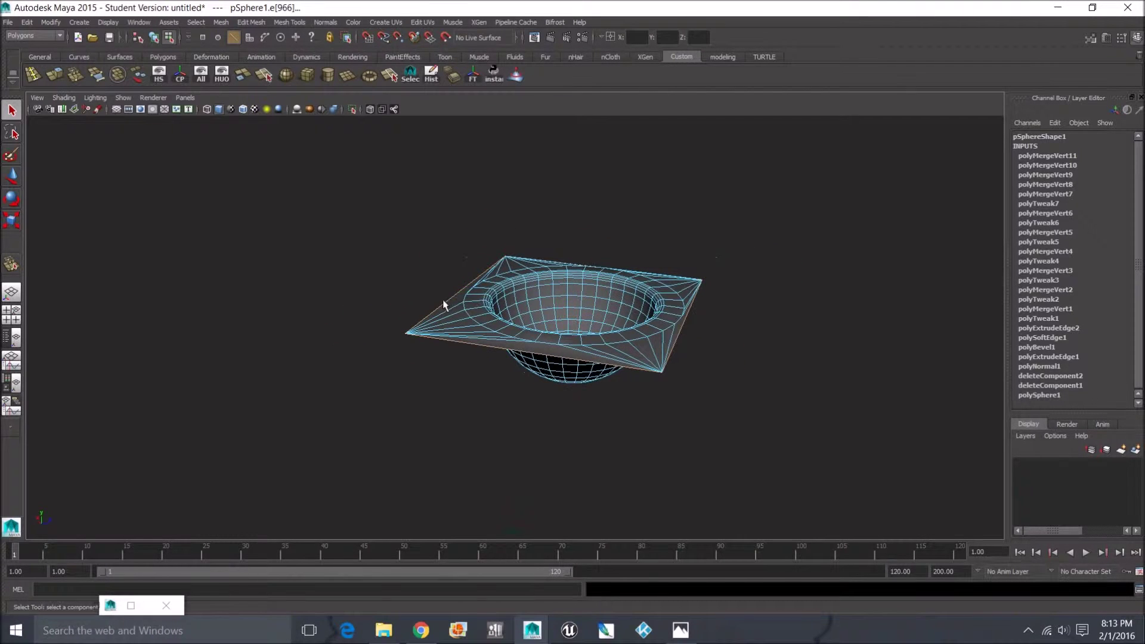
key("r")
left_click_drag(563, 311, 922, 366)
Return to object mode and select the whole bowl-and-plate mesh.
right_click(723, 346)
right_click_drag(723, 346, 791, 329)
left_click(901, 329)
left_click_drag(901, 328, 487, 394, "alt")
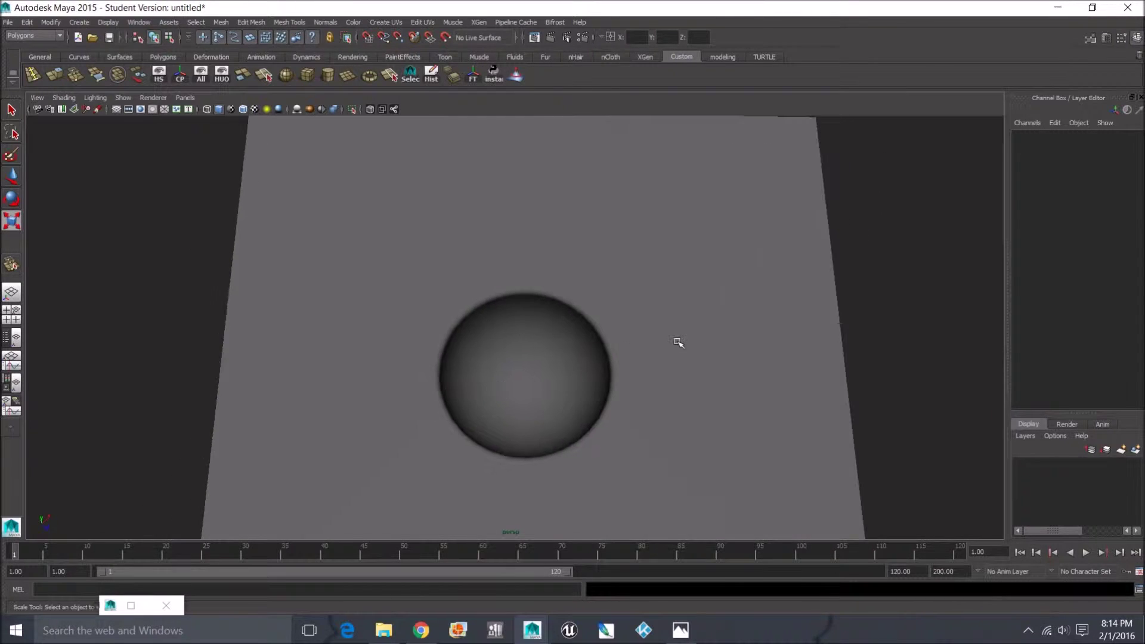
left_click(677, 338)
scroll(677, 358, "down", 5)
middle_click_drag(644, 376, 634, 336, "alt")
mouse_move(637, 335)
left_mouse_down("alt")
mouse_move(624, 320)
mouse_move(627, 355)
left_mouse_up("alt")
left_click_drag(602, 300, 659, 311, "alt")
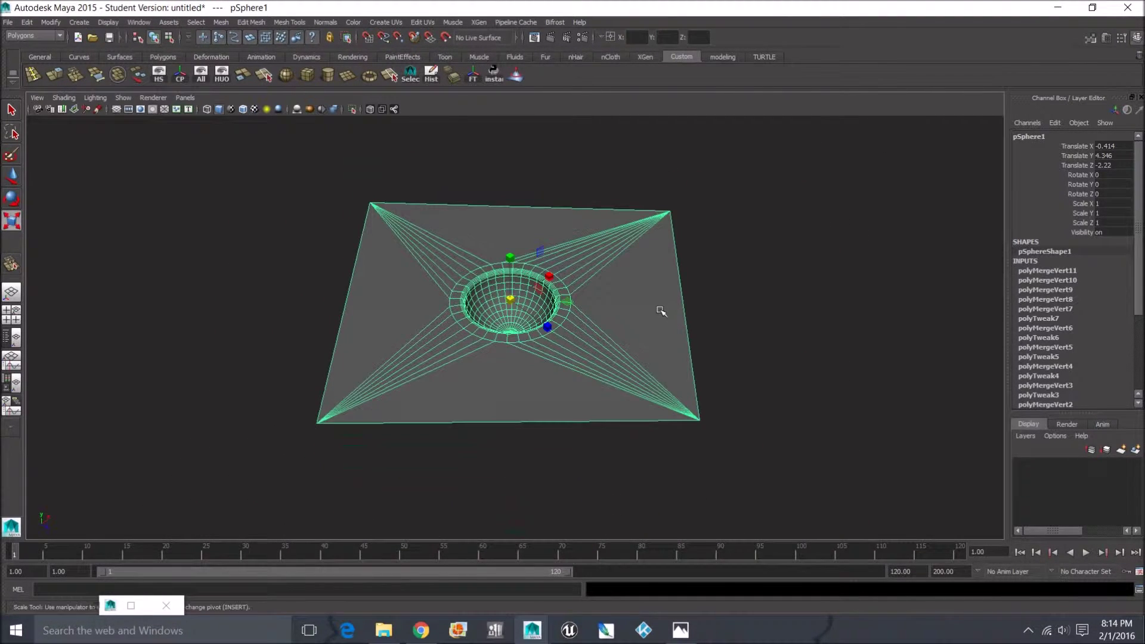
Apply a Planar Mapping UV projection to the mesh through its options and return to object selection.
left_click(393, 22)
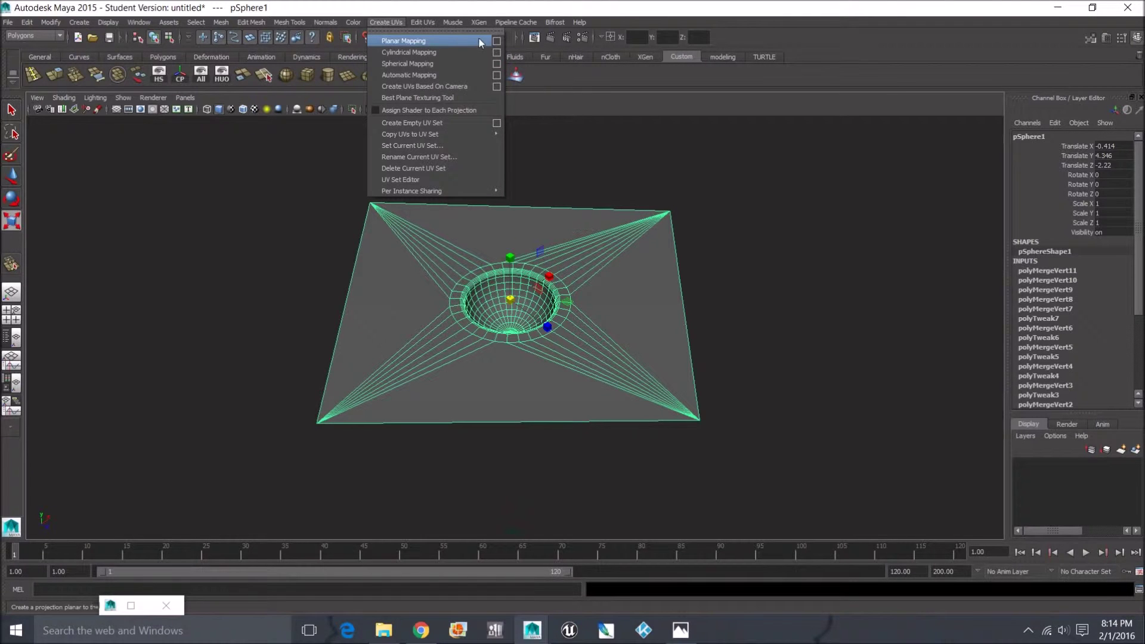
left_click(496, 41)
left_click(542, 353)
right_click_drag(581, 349, 626, 322)
left_click(616, 330)
mouse_move(616, 331)
left_mouse_down("alt")
mouse_move(633, 363)
mouse_move(599, 338)
left_mouse_up("alt")
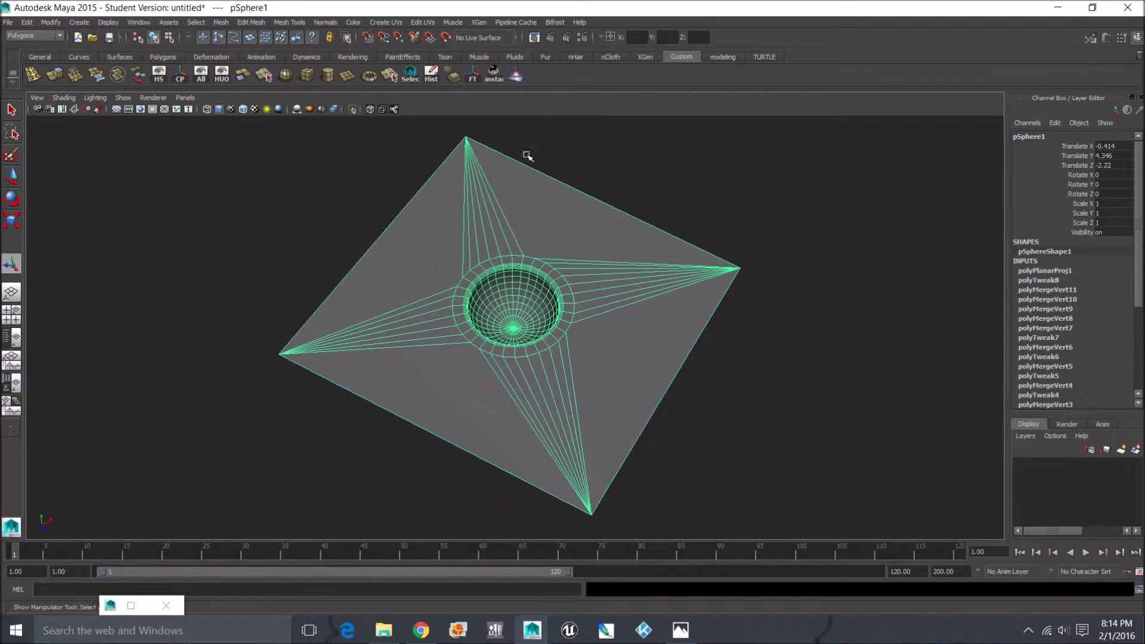
Open the mesh's layout in the UV Texture Editor and activate the Smooth UV Tool.
left_click(422, 22)
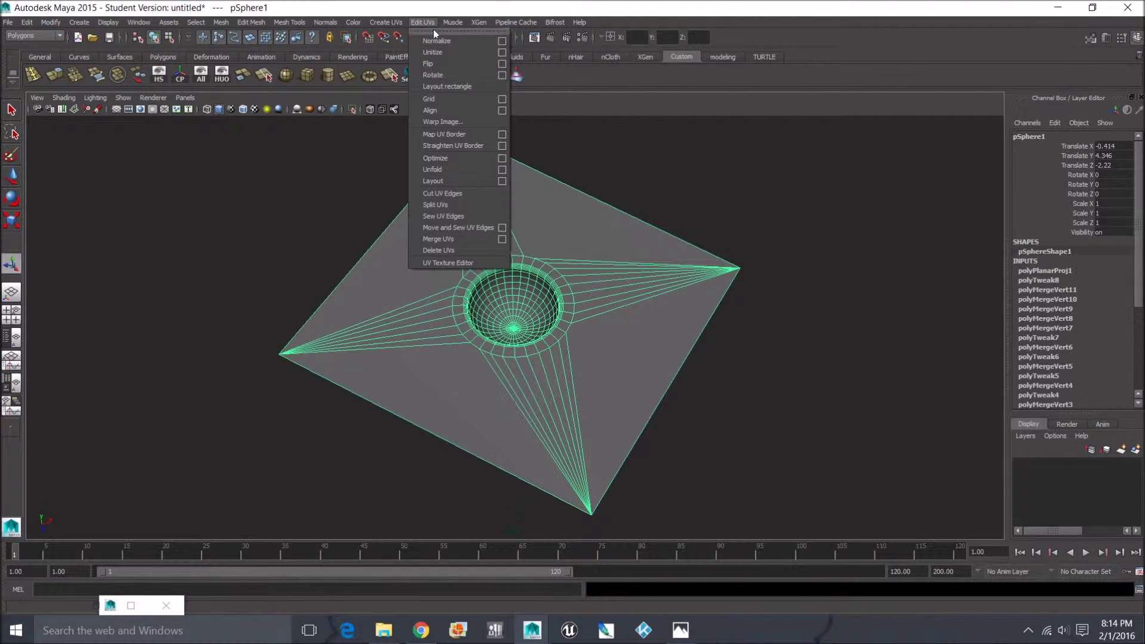
left_click(478, 261)
scroll(612, 288, "down", 8)
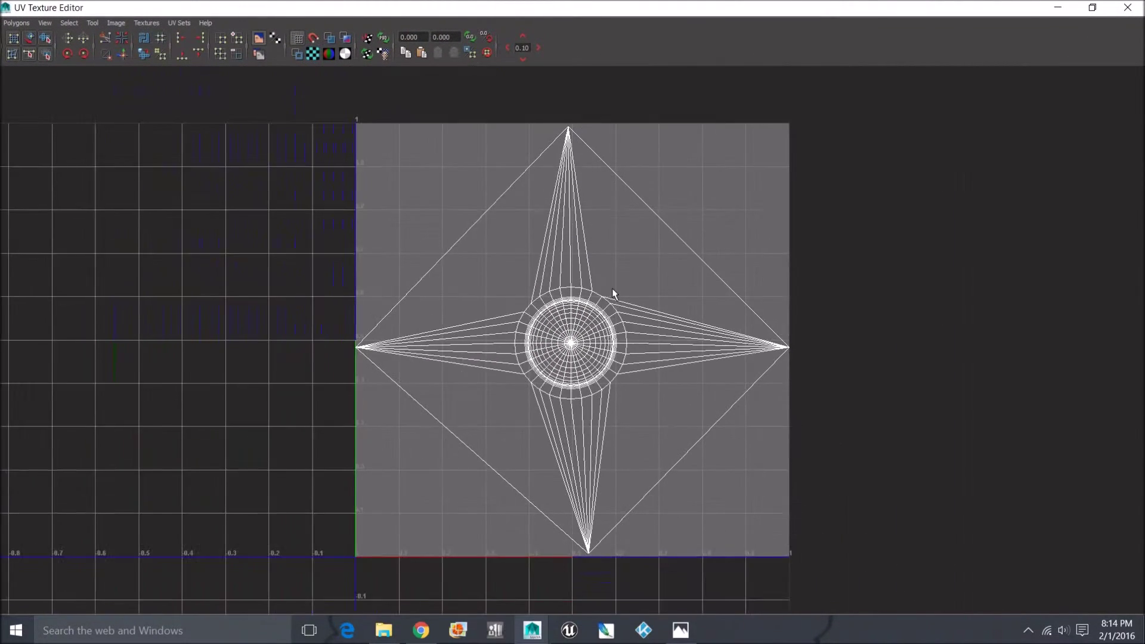
left_click(114, 23)
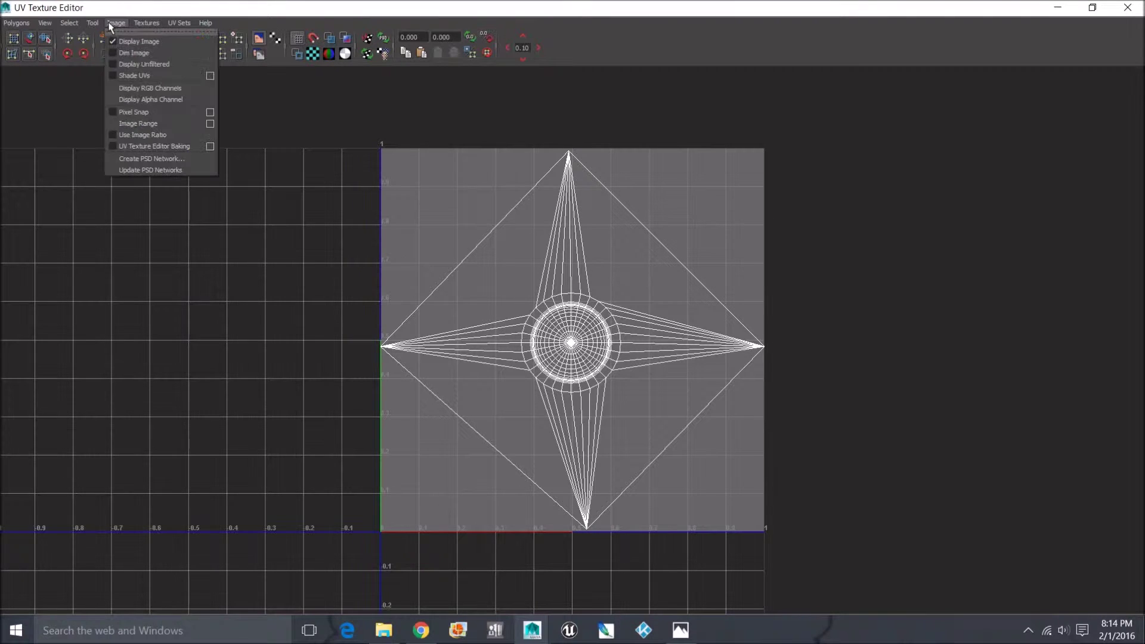
mouse_move(93, 23)
left_click(113, 76)
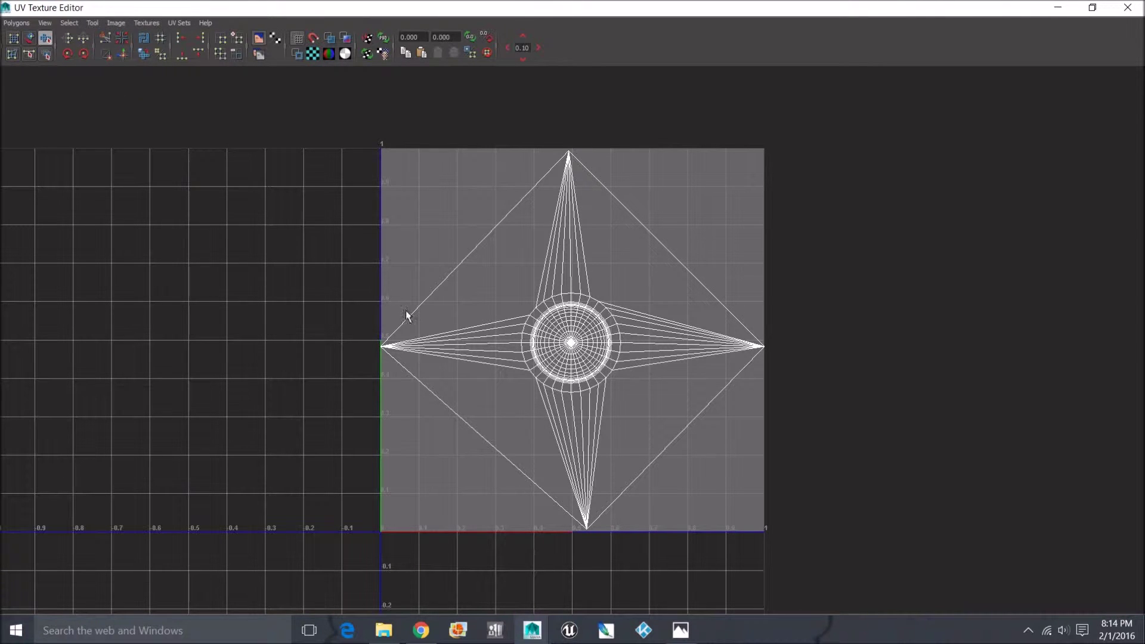
Select all of the mesh's UVs and unfold them slightly with the Smooth UV Tool, using Pin Borders and World space.
right_click_drag(535, 362, 531, 322)
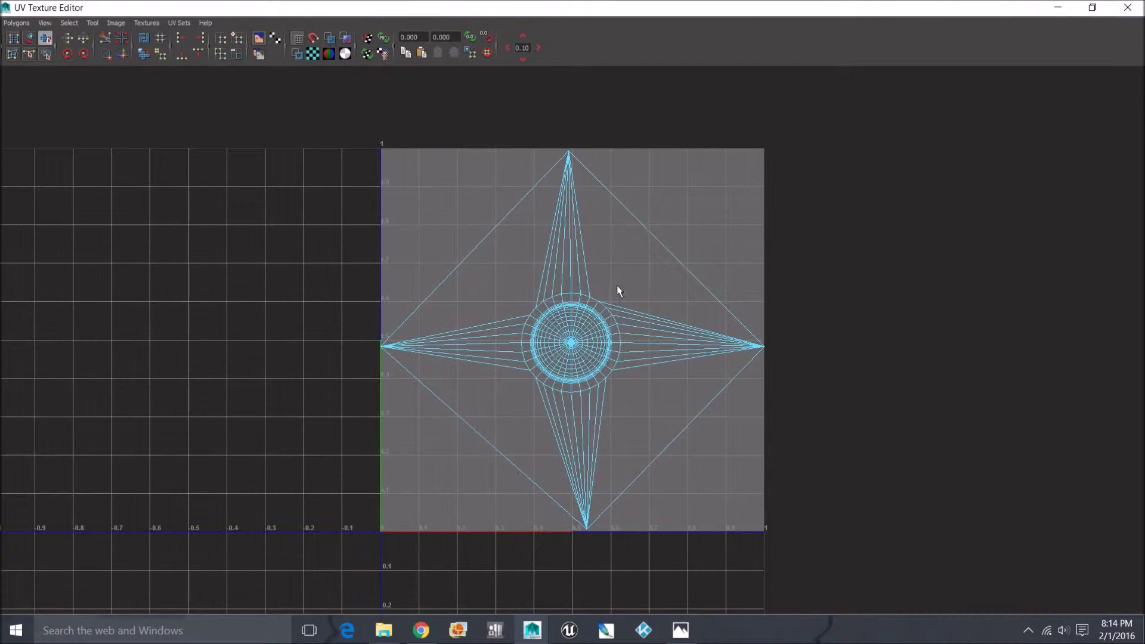
right_click_drag(524, 381, 542, 360)
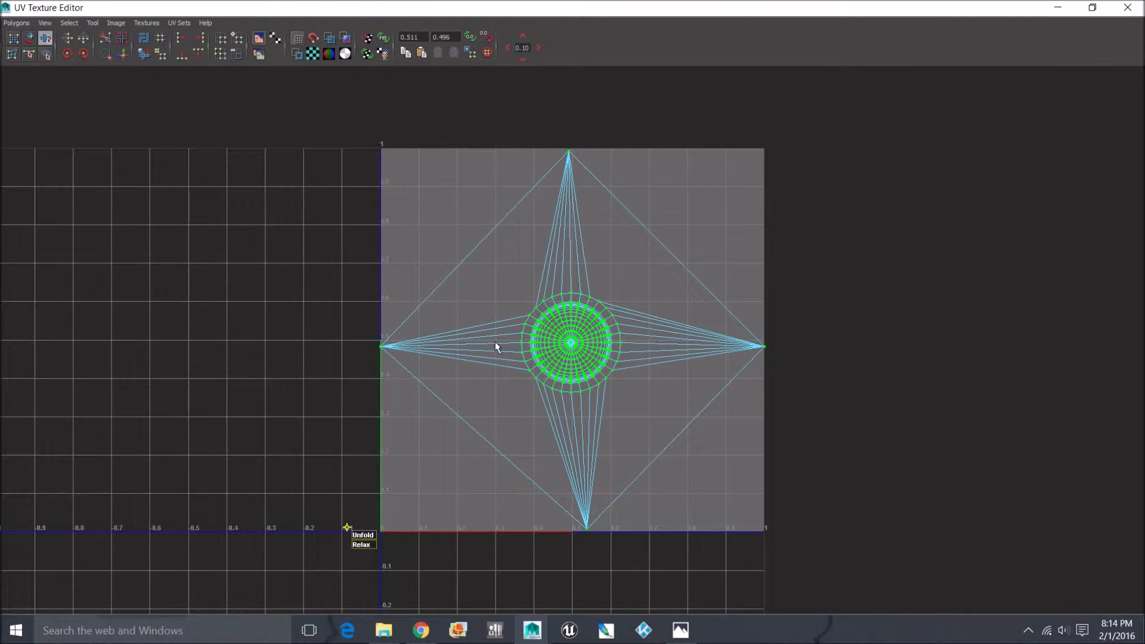
left_click(93, 23)
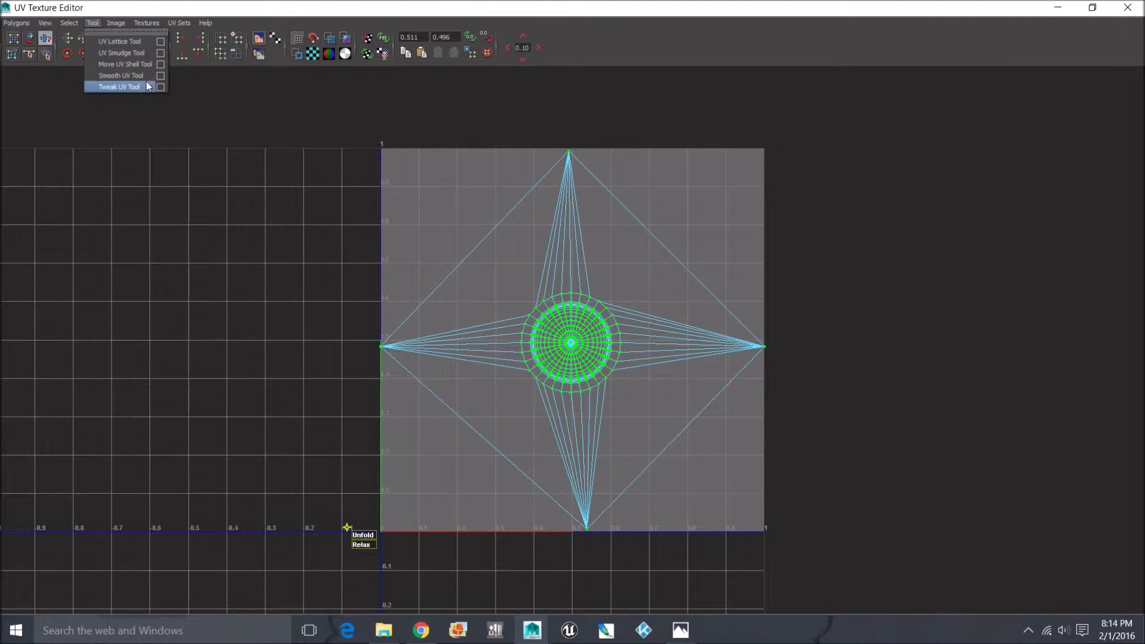
left_click(160, 75)
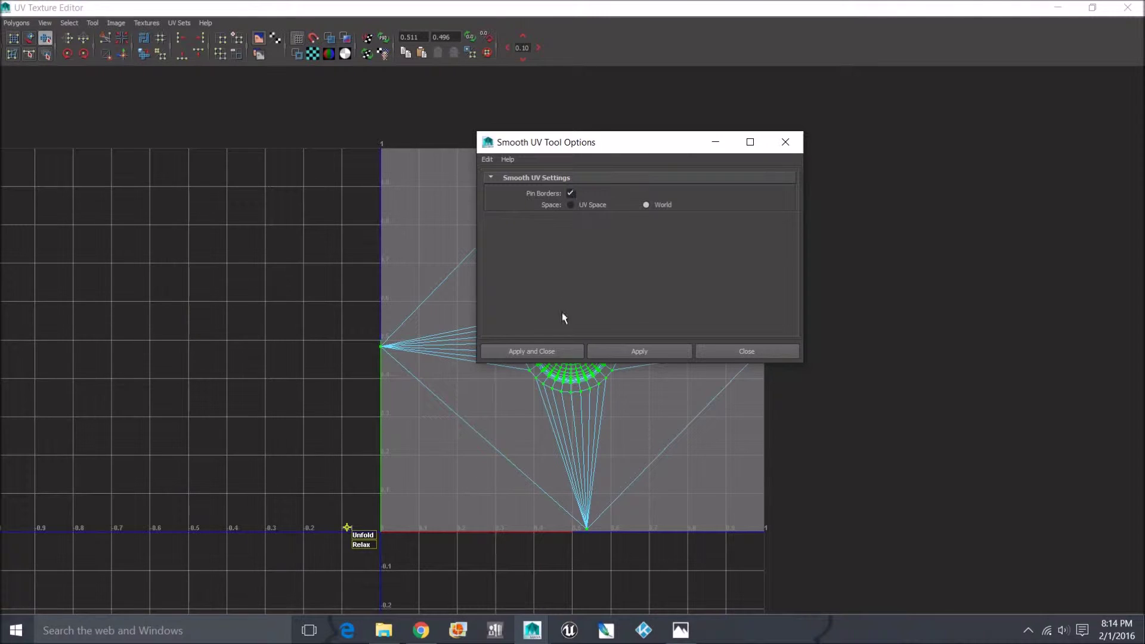
left_click(559, 353)
left_click_drag(521, 398, 731, 400)
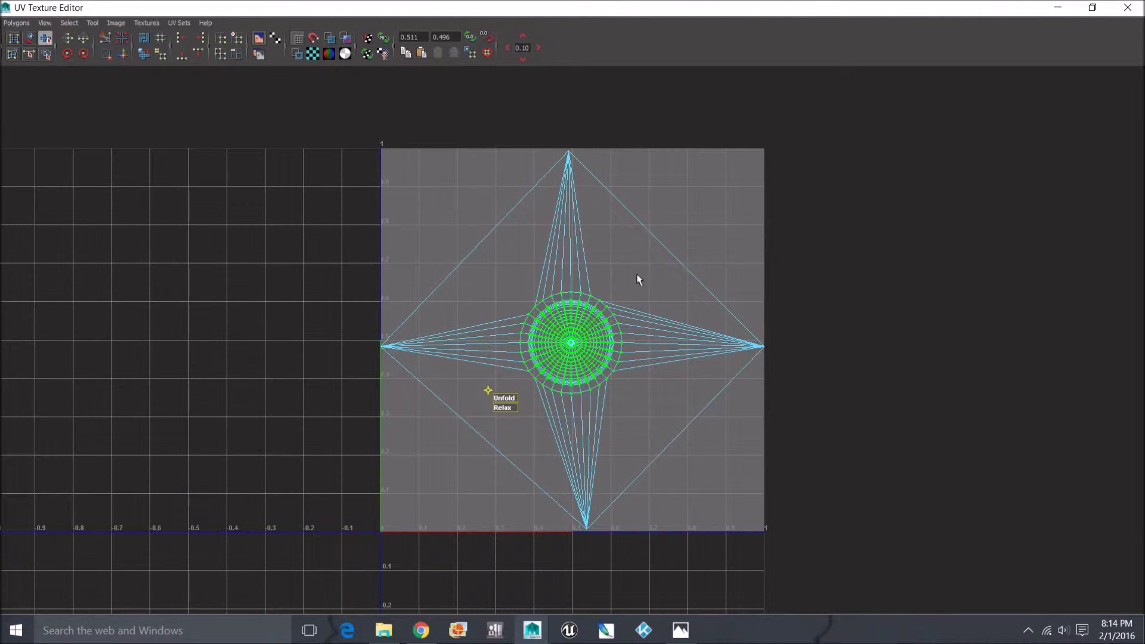
Restore the UV Texture Editor to a smaller window, switch to Chrome, and search Google for "marble texture" in a new tab.
left_click(1093, 7)
left_click(421, 631)
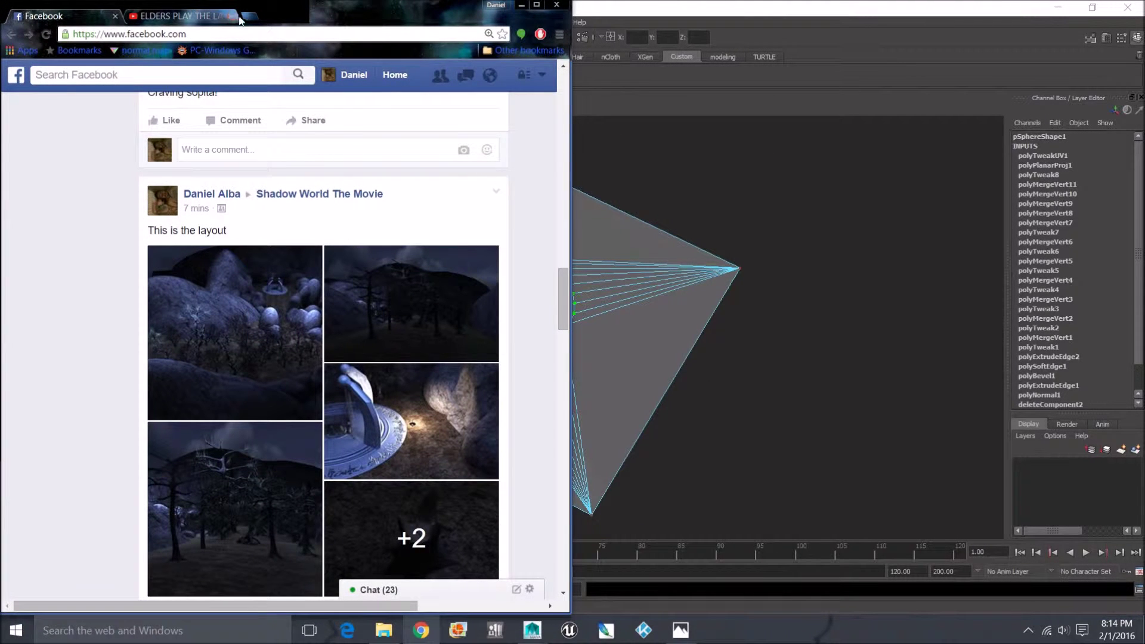
left_click(231, 16)
left_click(135, 18)
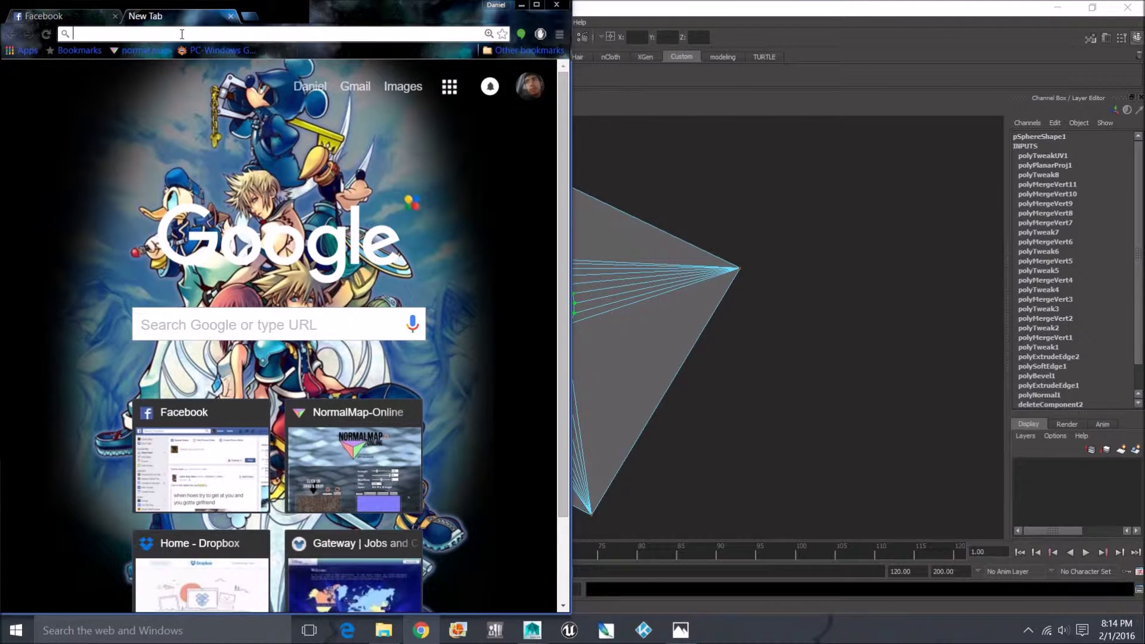
type("mario")
key("Return")
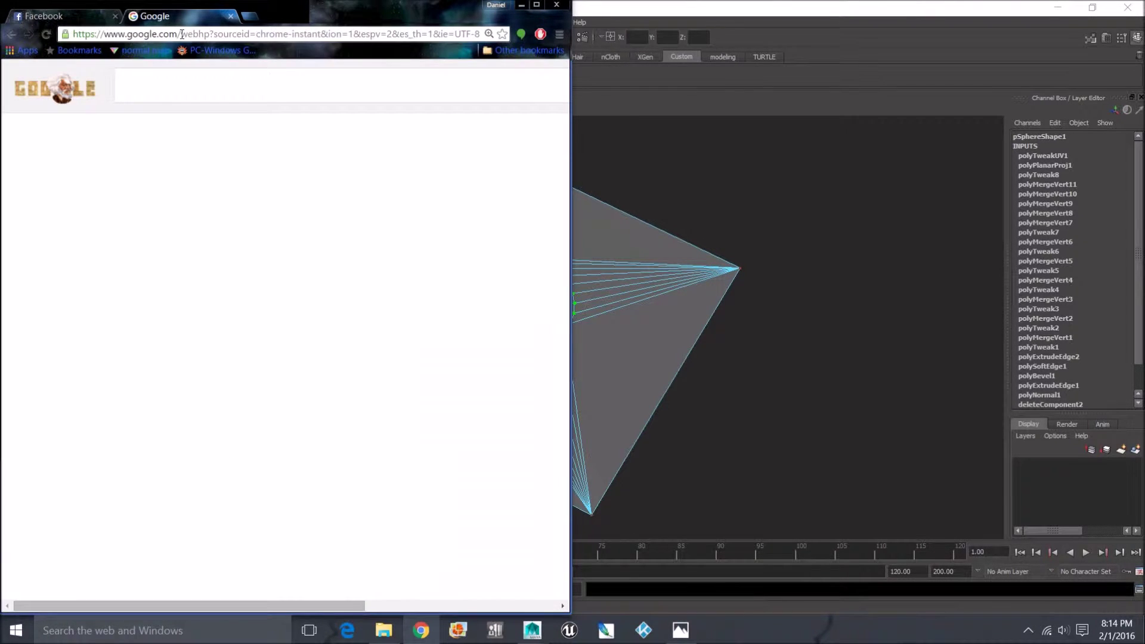
type("marble")
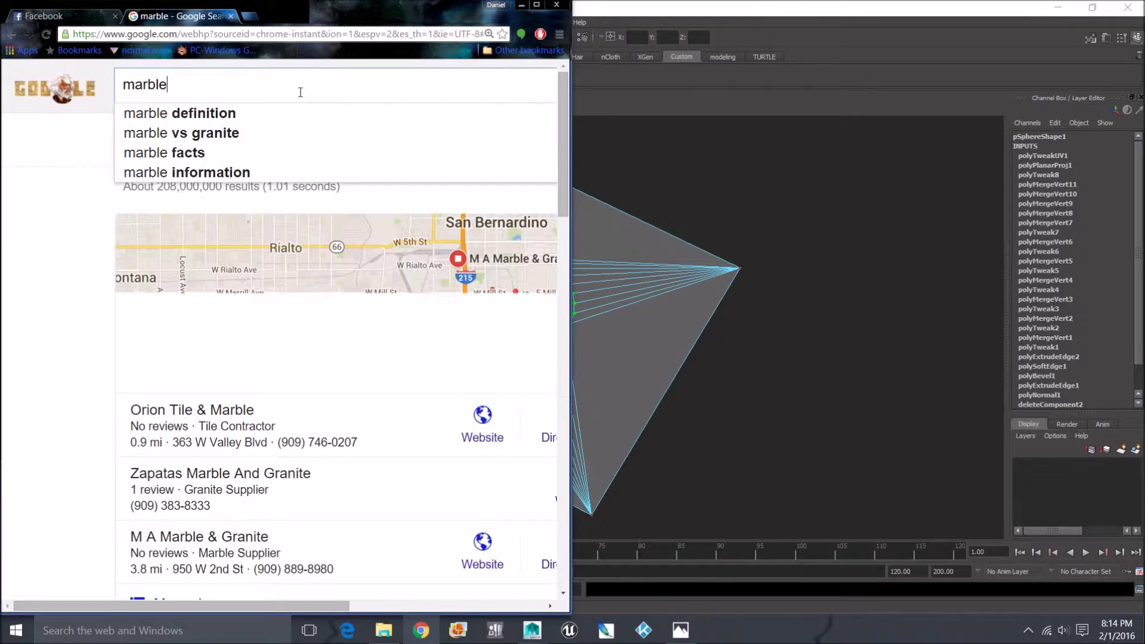
type(" texture")
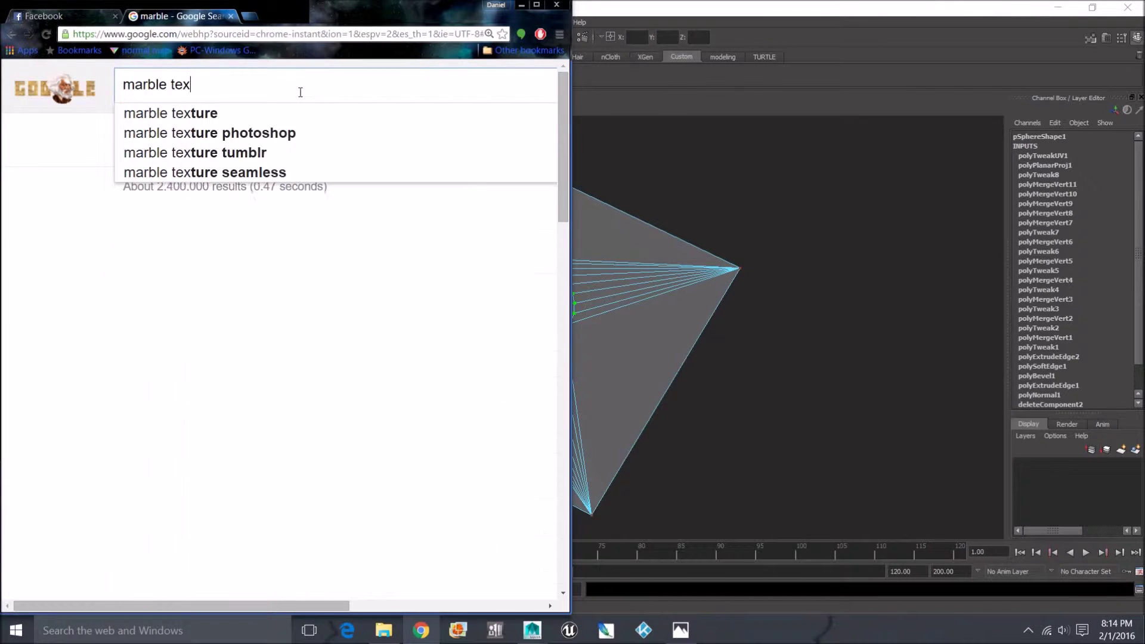
key("Return")
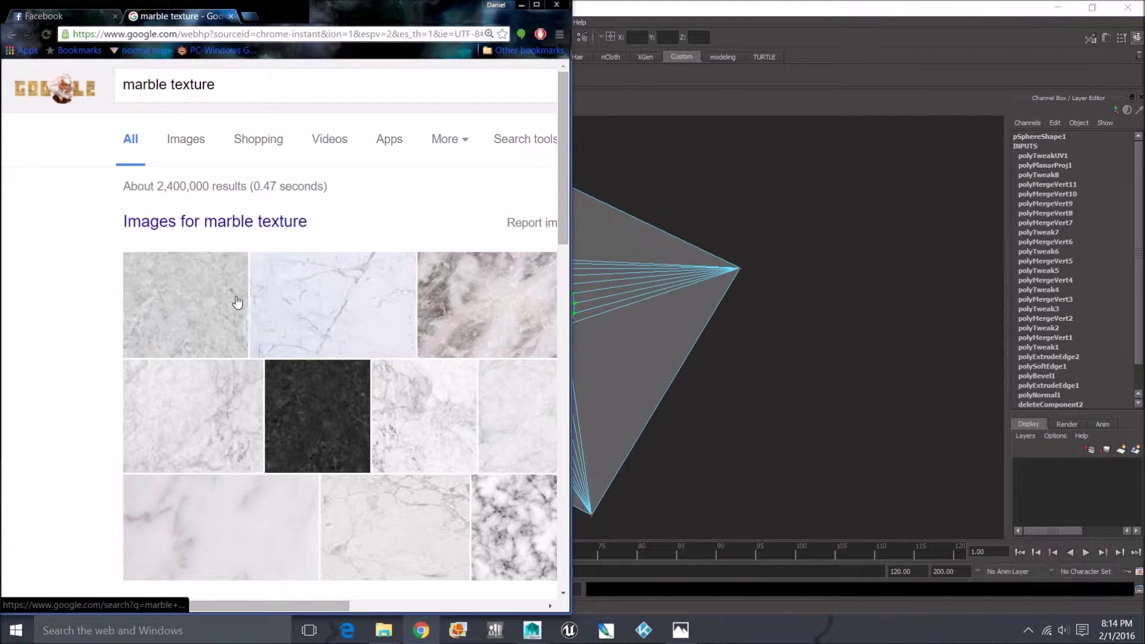
Refine the Google search to "marble texture tileable".
left_click(236, 82)
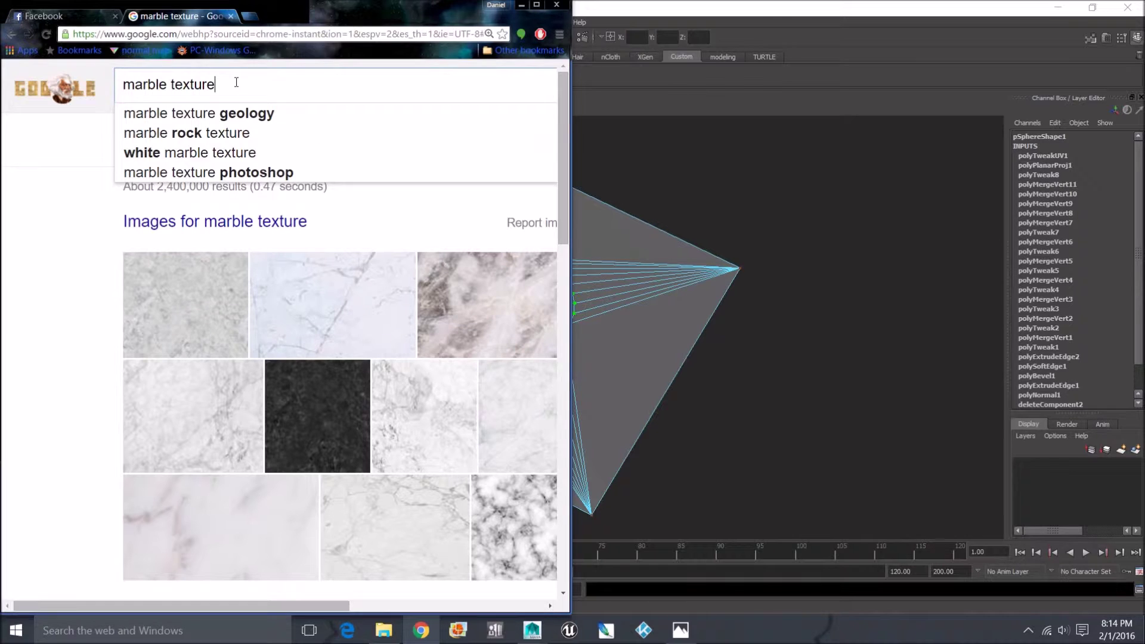
type("tile")
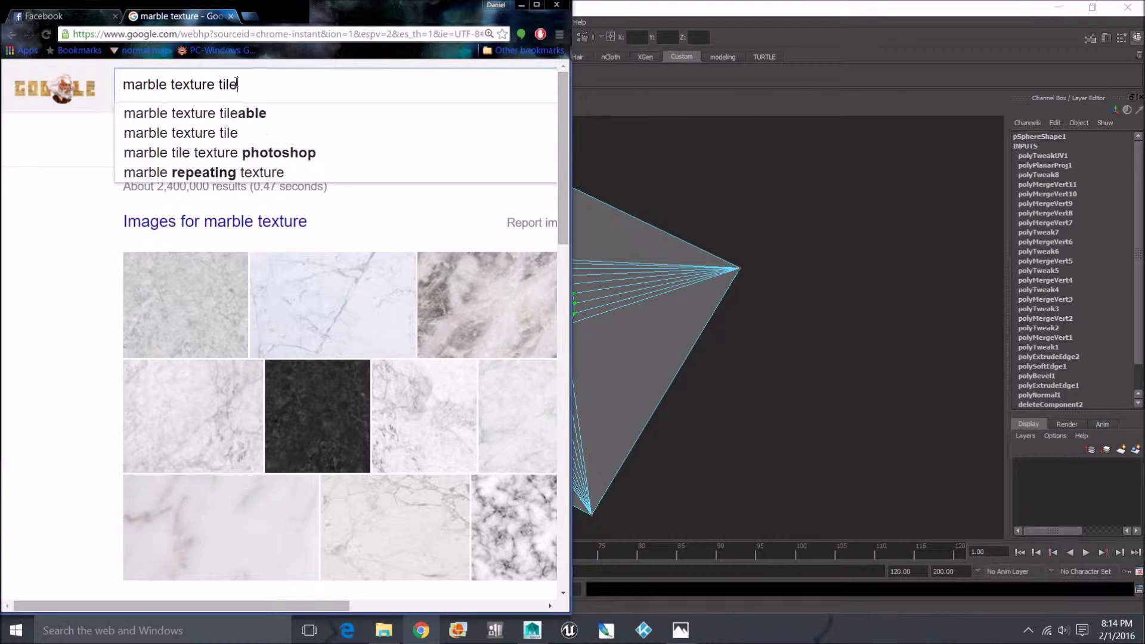
key("Down")
key("Return")
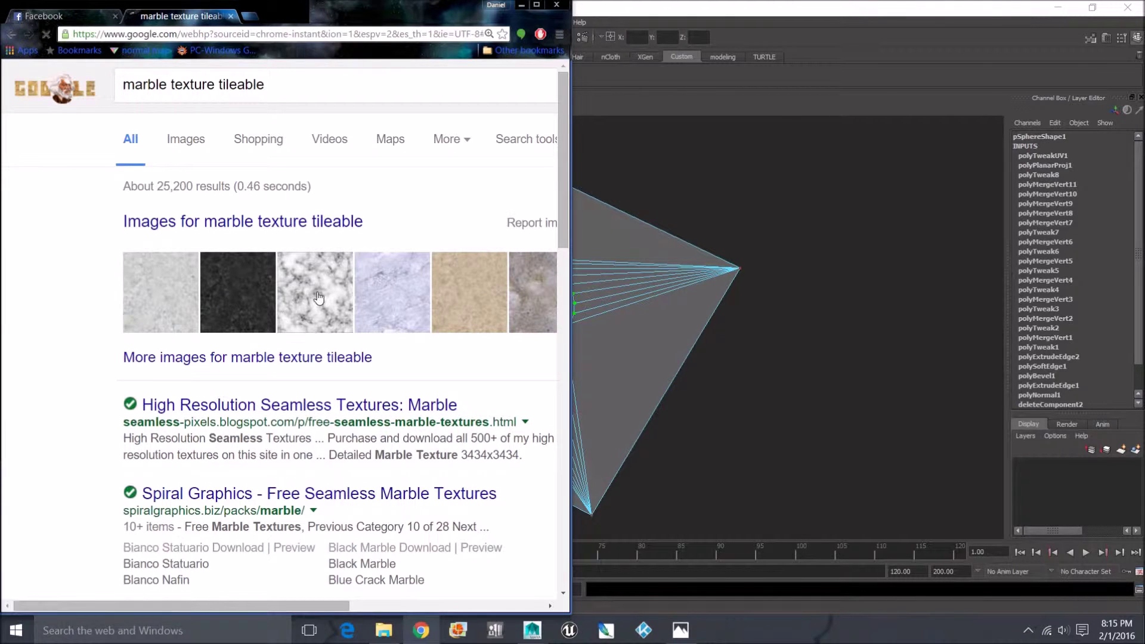
Save the full-size white marble image with black veins as JPEG "Seamless marble texture (11)" in the sourceimages folder, and return to Maya.
left_click(346, 290)
left_click(439, 323)
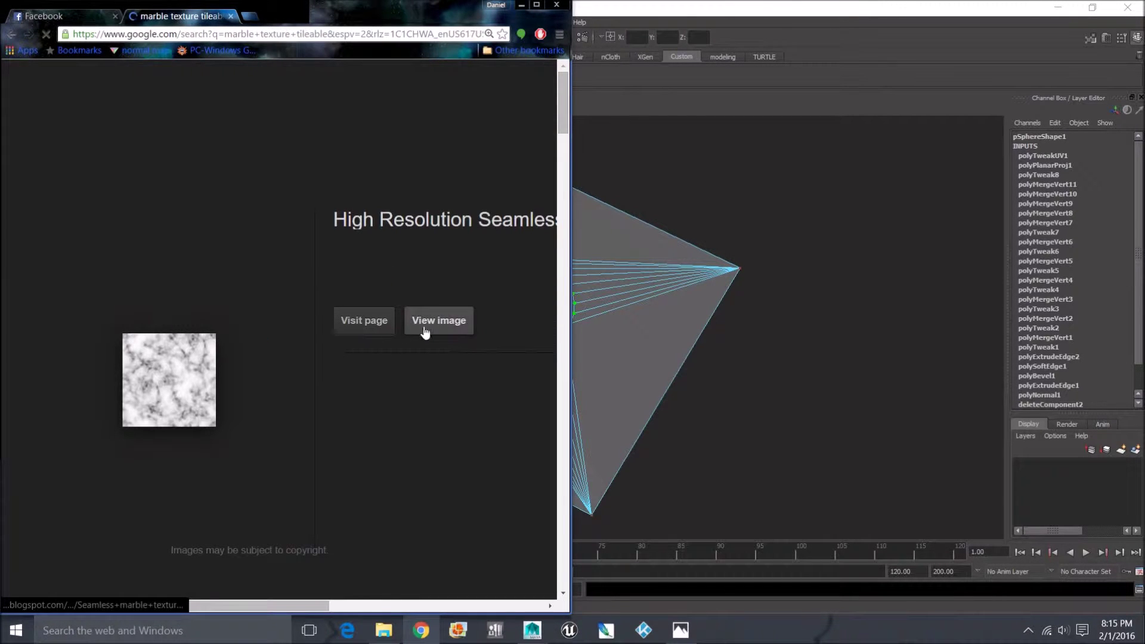
right_click(391, 252)
left_click(443, 279)
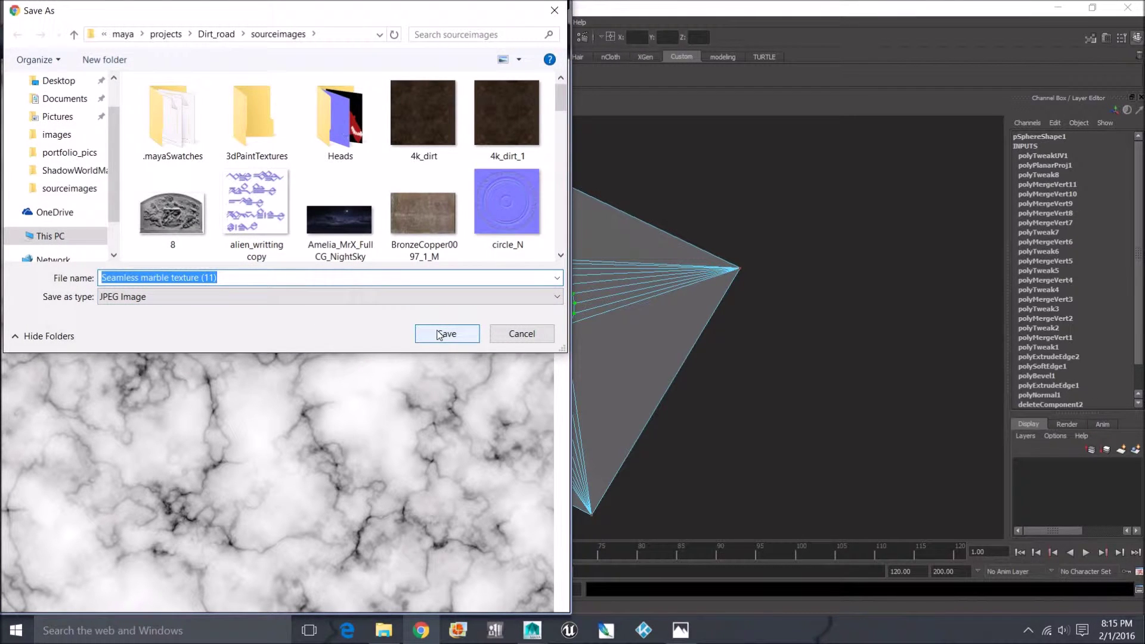
left_click(440, 334)
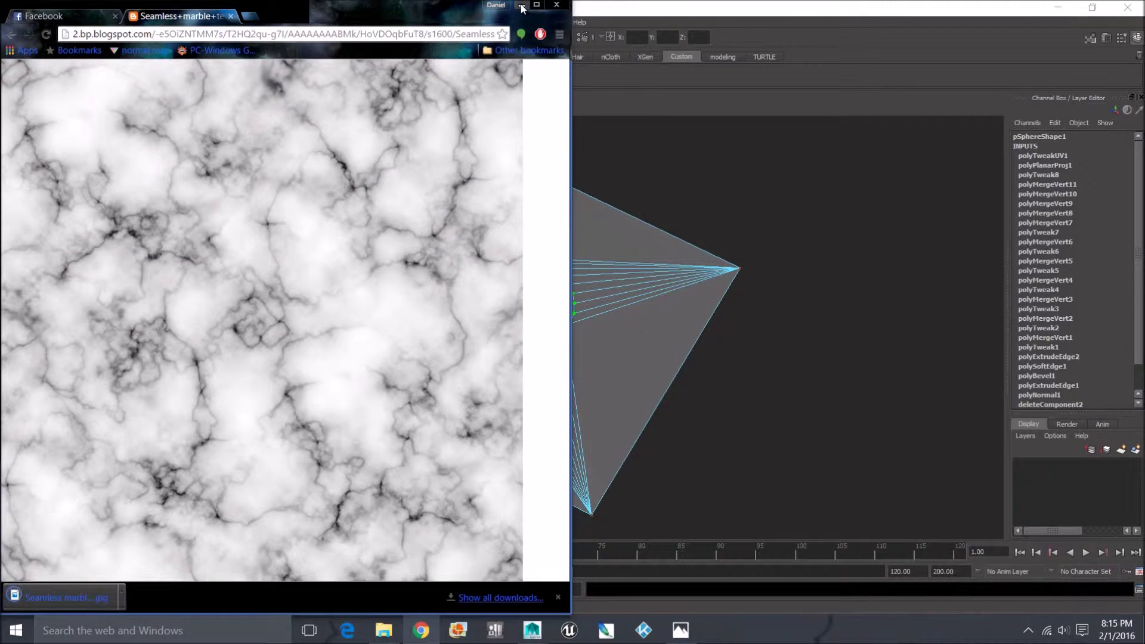
left_click(520, 7)
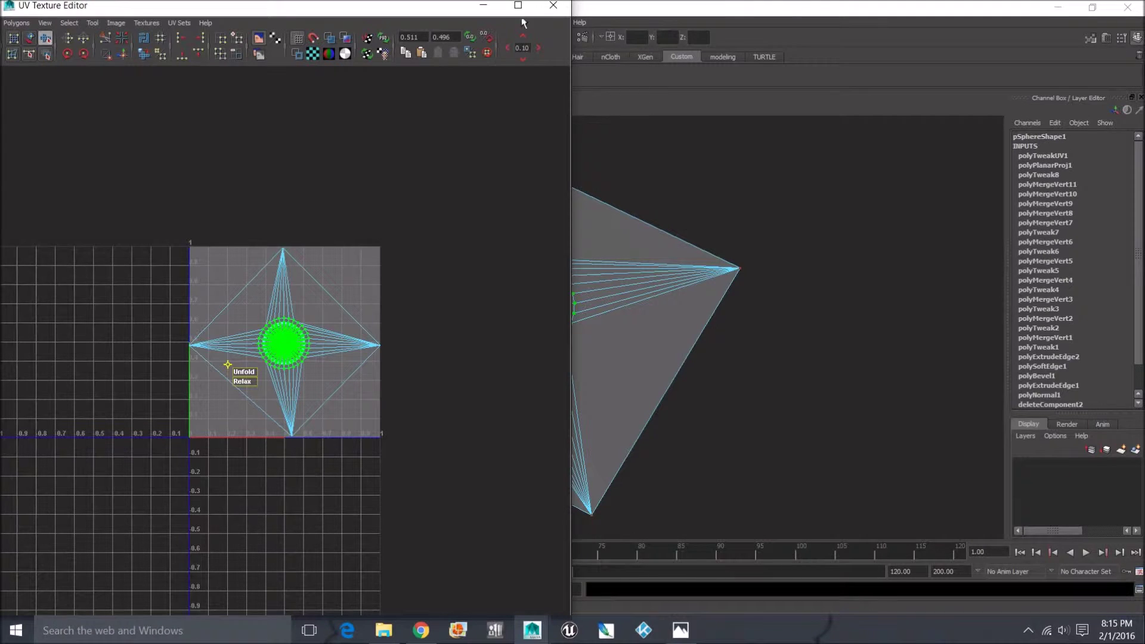
Minimize the UV Texture Editor and assign a new Blinn material to the mesh, with a File texture for its color.
left_click(483, 5)
right_click_drag(581, 256, 695, 499)
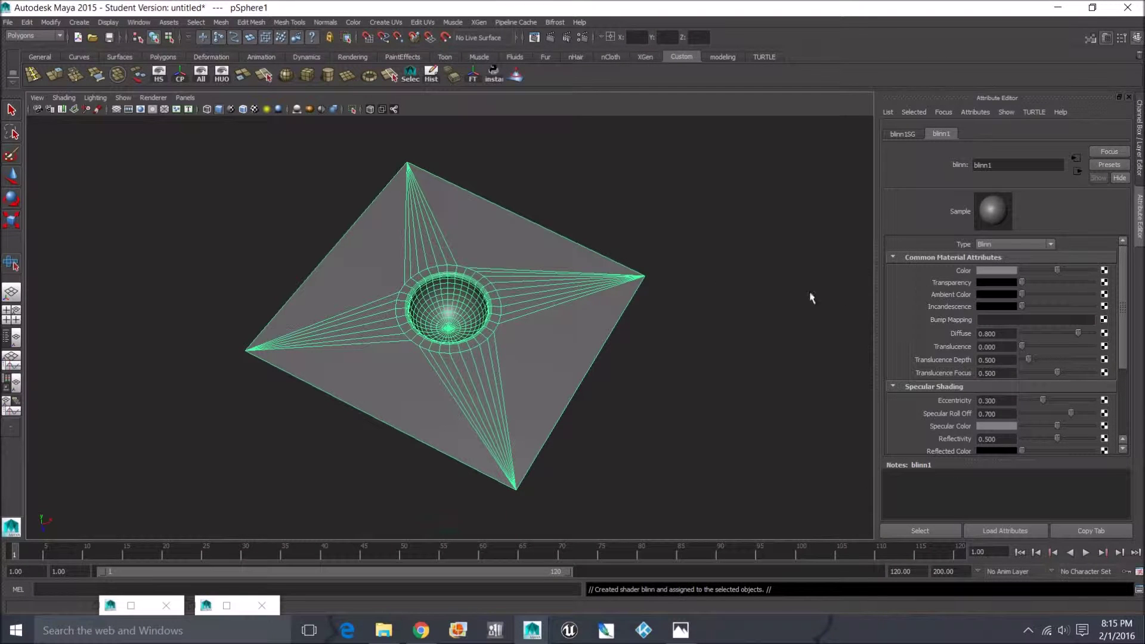
left_click(568, 322)
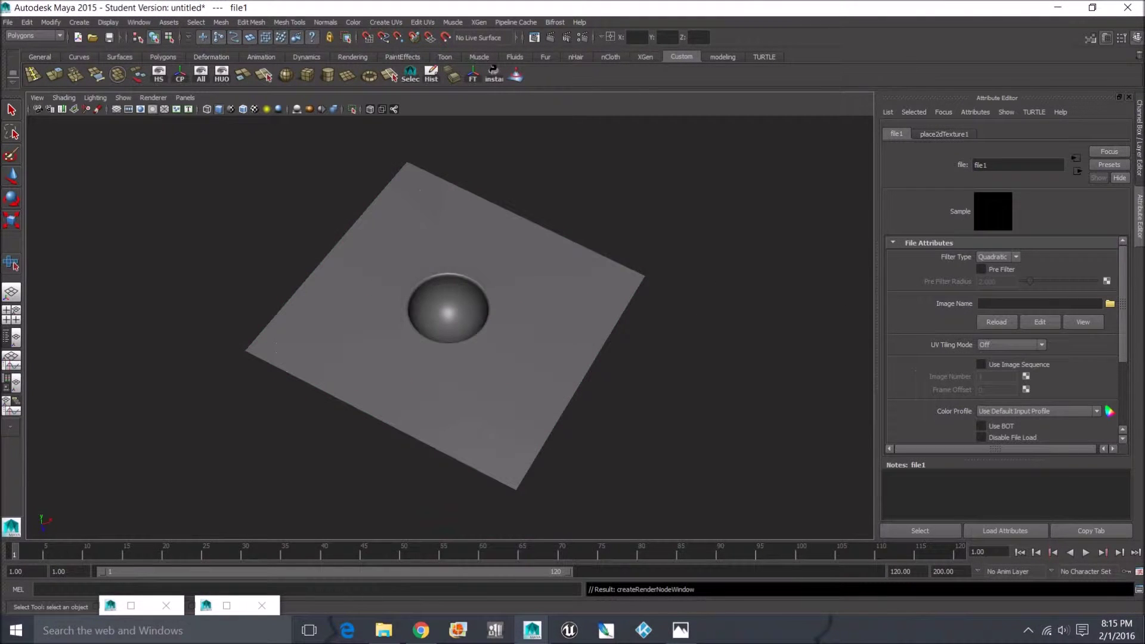
Load "Seamless marble texture (11).jpg" from sourceimages as the file texture's image and turn on textured display in the viewport.
left_click(1110, 303)
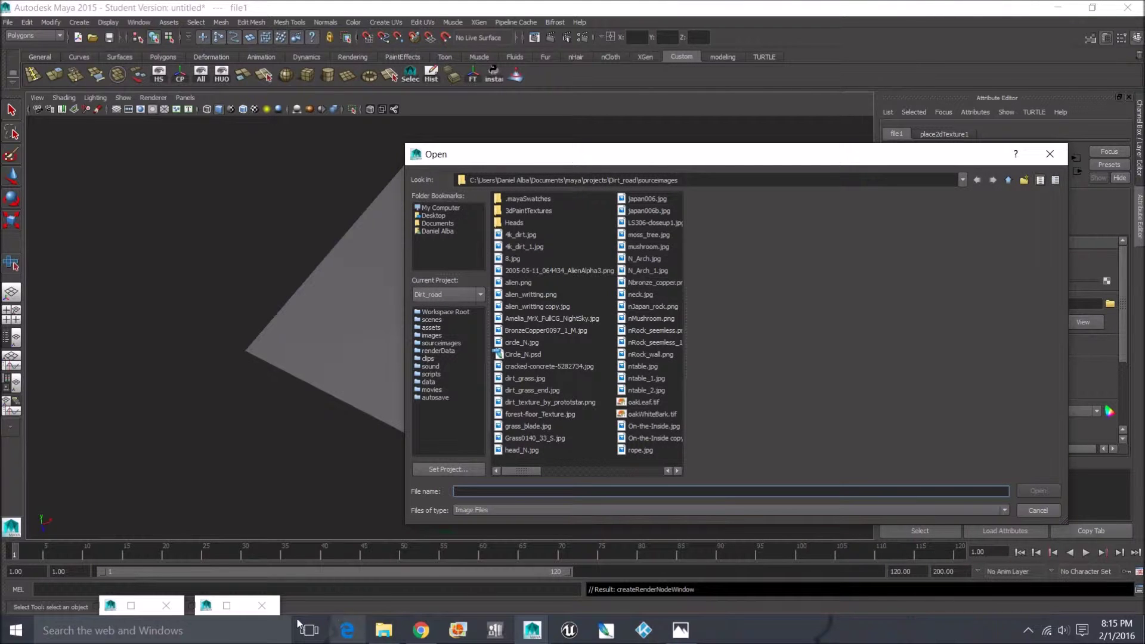
left_click(421, 630)
left_click(421, 631)
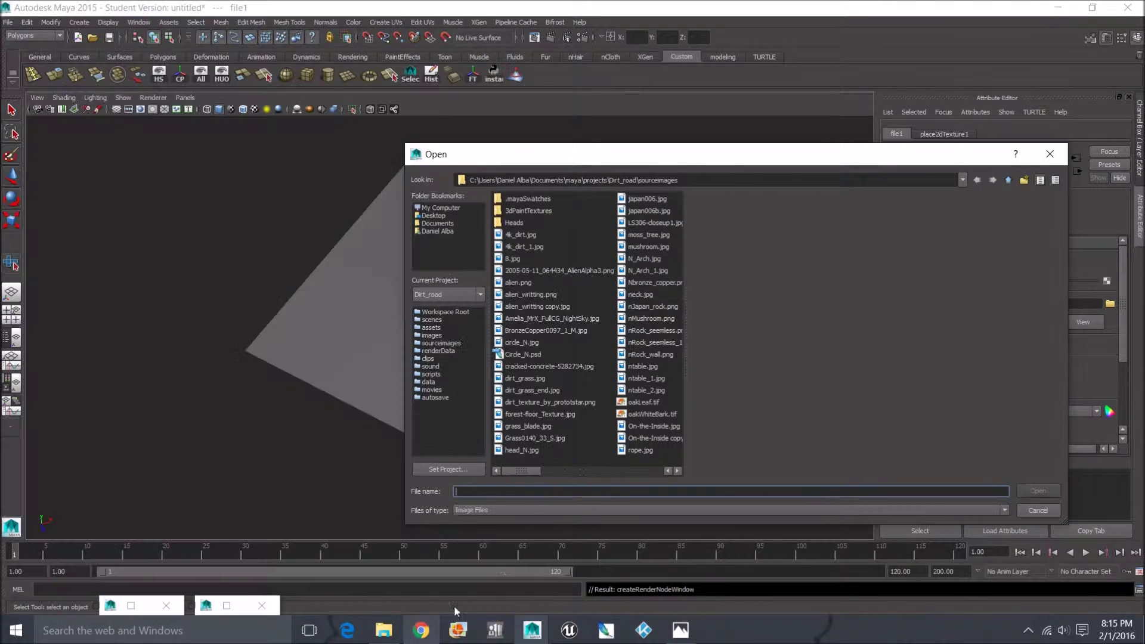
left_click_drag(532, 471, 600, 469)
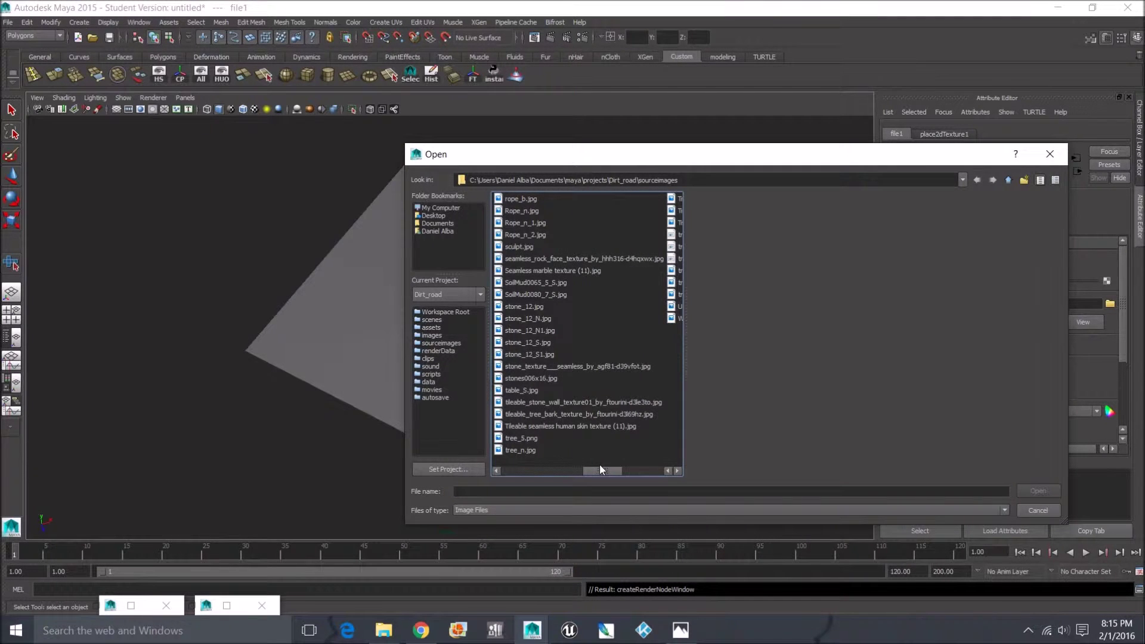
left_click(527, 258)
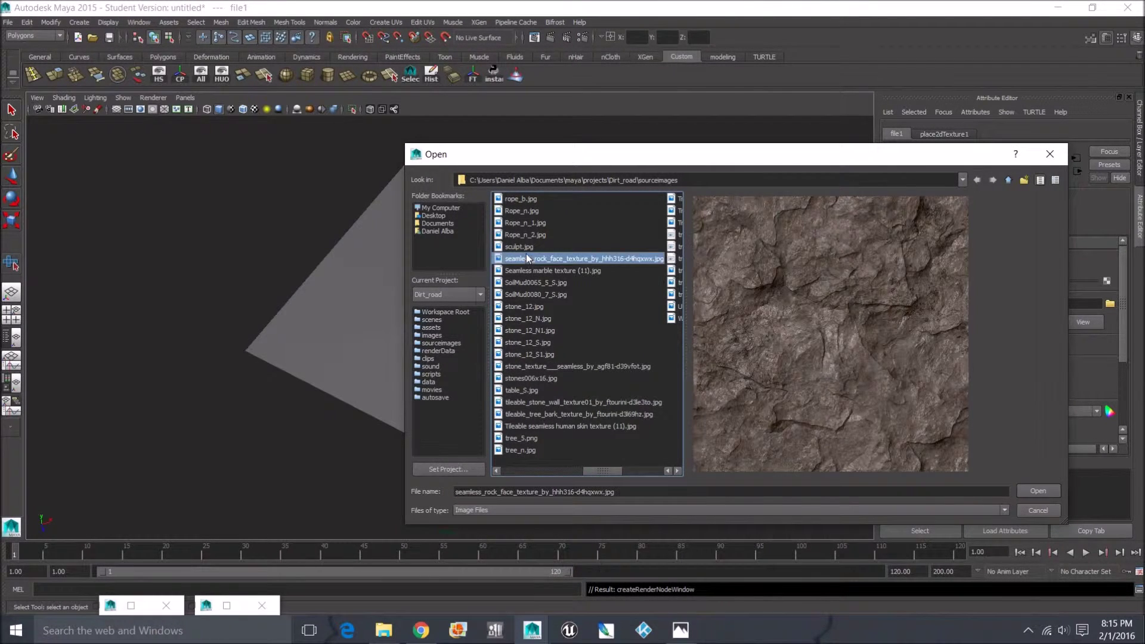
left_click(528, 270)
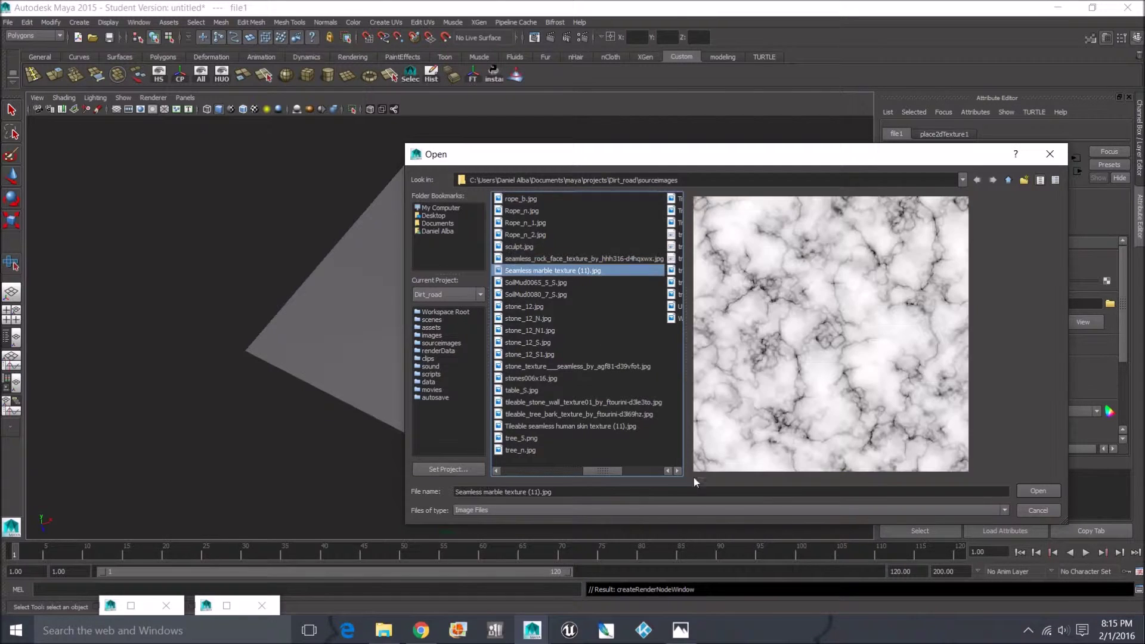
left_click(1049, 491)
left_click_drag(396, 376, 284, 188, "alt")
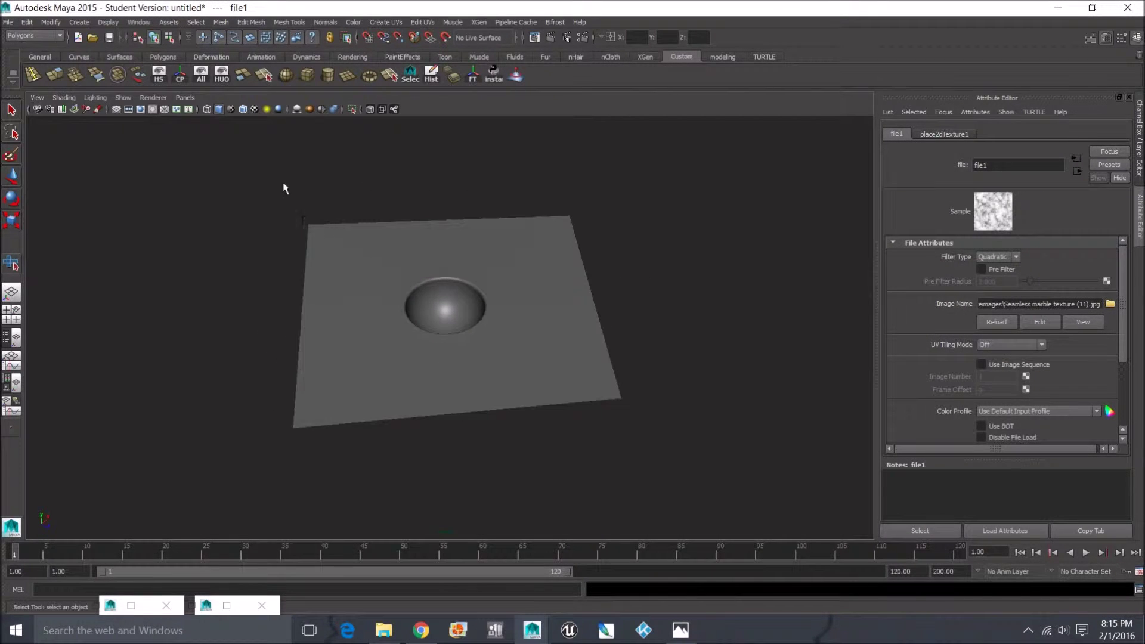
left_click(255, 110)
scroll(456, 273, "up", 3)
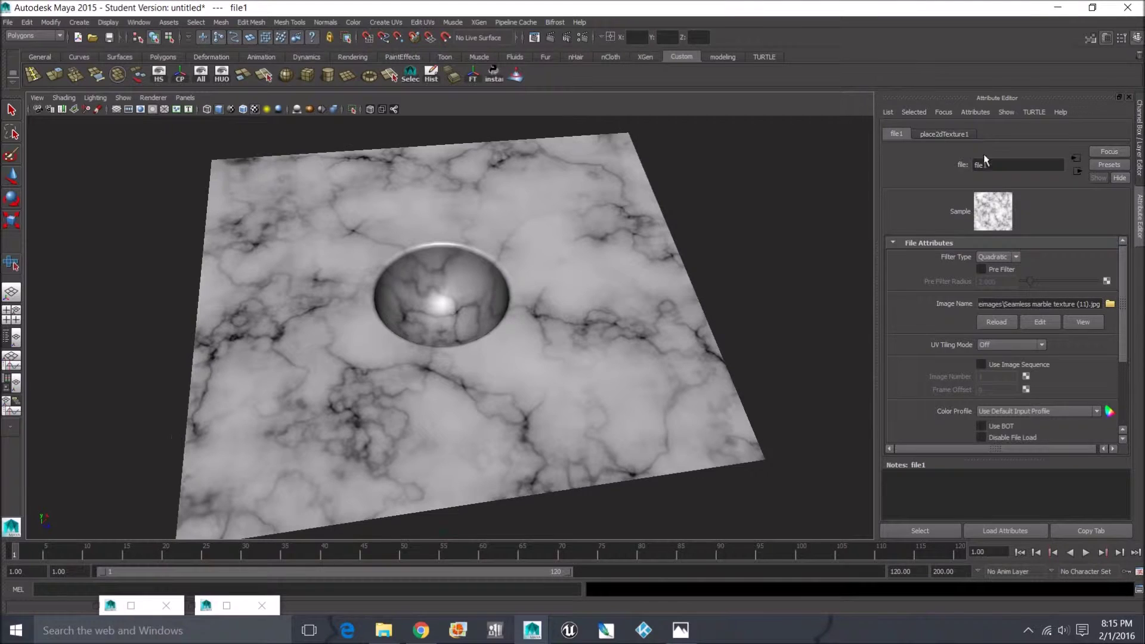
Set the marble texture placement's Repeat UV to 5 and 5.
left_click(944, 134)
left_click(1005, 349)
type("5")
key("Tab")
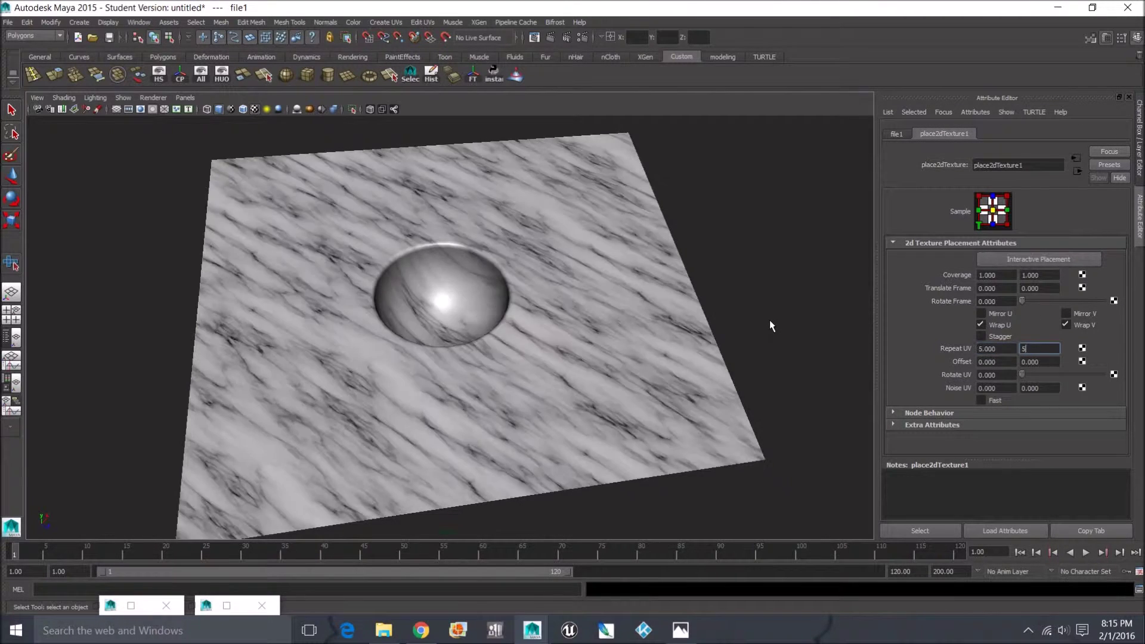
type("5")
key("Return")
Examine the tiled marble texture on the plate and inside the bowl from several angles.
left_click_drag(630, 307, 547, 310, "alt")
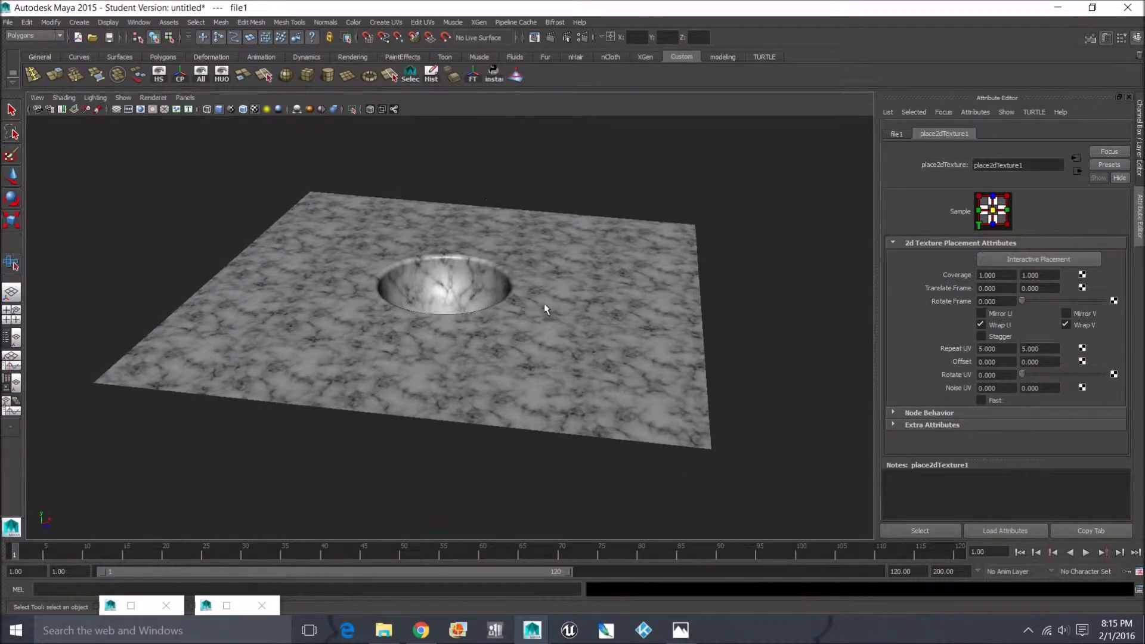
scroll(546, 309, "up", 4)
middle_click_drag(539, 297, 534, 352, "alt")
left_click_drag(528, 238, 375, 348, "alt")
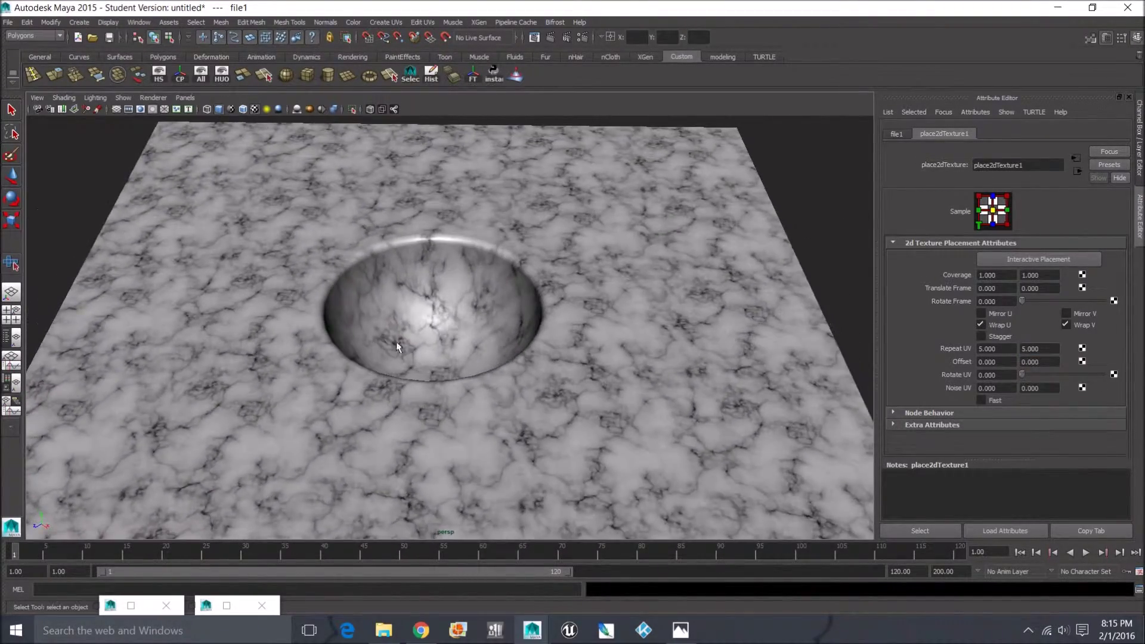
scroll(375, 348, "up", 3)
scroll(485, 327, "down", 5)
left_click_drag(487, 292, 485, 359, "alt")
left_click(486, 313)
left_click_drag(486, 314, 548, 277, "alt")
left_click(662, 230)
mouse_move(577, 364)
left_mouse_down("alt")
mouse_move(547, 343)
mouse_move(544, 376)
mouse_move(567, 366)
left_mouse_up("alt")
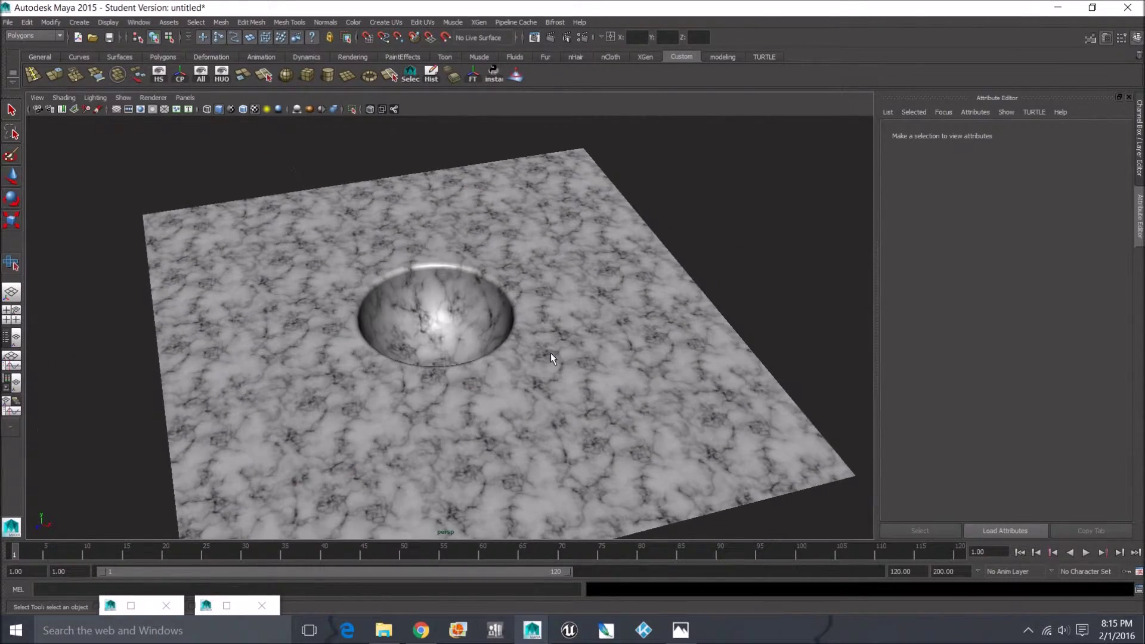
Select the whole mesh in object mode, scale it down uniformly, and show the grid in the perspective view.
left_click(551, 353)
scroll(586, 349, "down", 2)
scroll(585, 349, "down", 3)
right_click_drag(561, 322, 548, 294)
left_click(597, 313)
key("w")
left_click_drag(596, 325, 515, 344, "alt")
right_click_drag(515, 344, 556, 327)
scroll(517, 330, "down", 5)
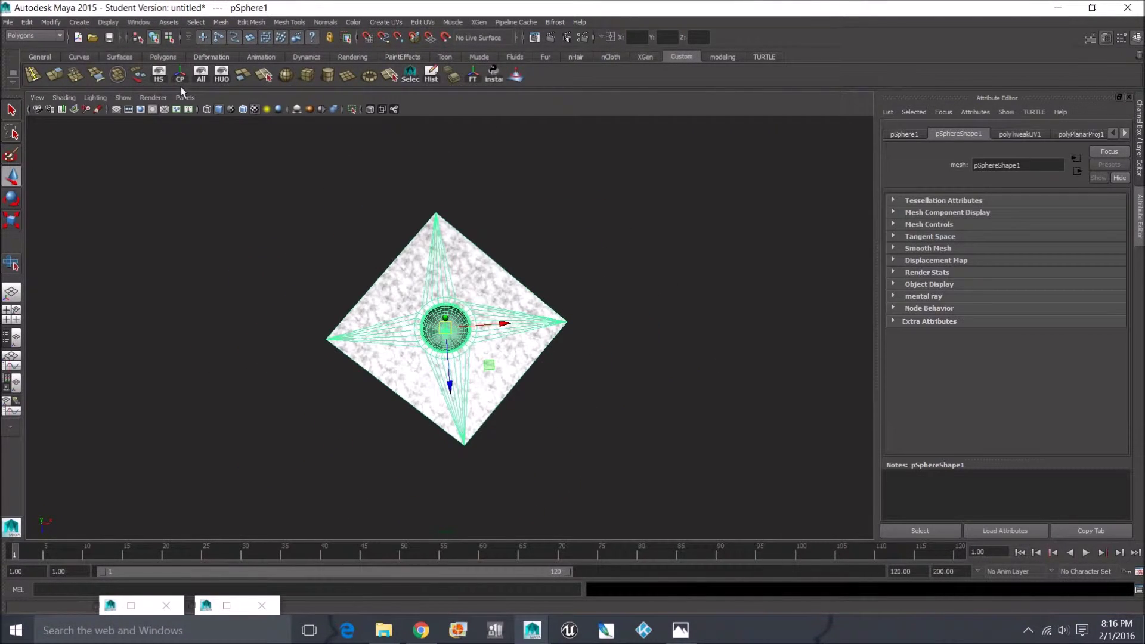
left_click_drag(300, 222, 334, 242, "alt")
key("r")
left_click_drag(444, 322, 324, 310)
scroll(455, 355, "up", 8)
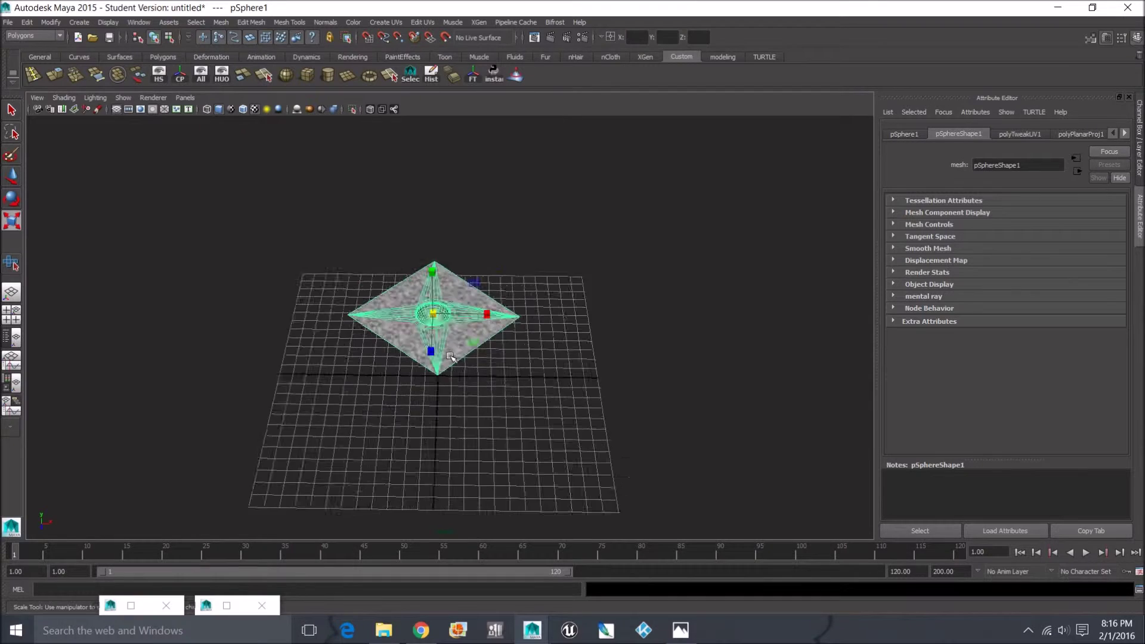
Snap the mesh's pivot to the plate's near corner vertex and lower the mesh onto the grid plane.
left_click_drag(450, 356, 457, 300, "alt")
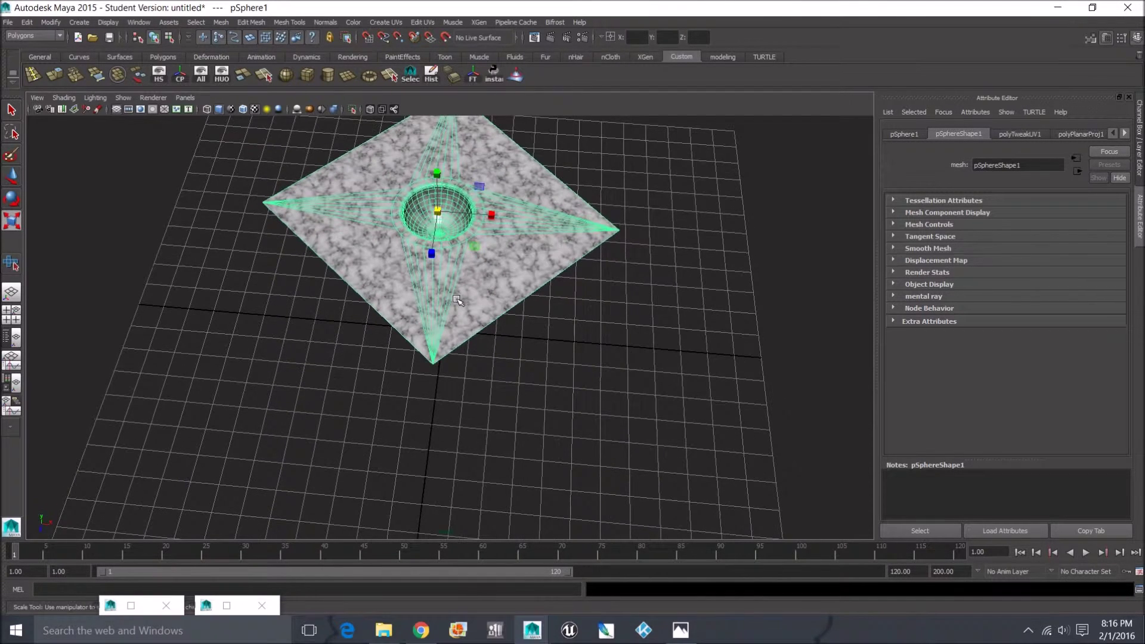
key("w")
key("d")
key("v")
left_click_drag(437, 211, 465, 334)
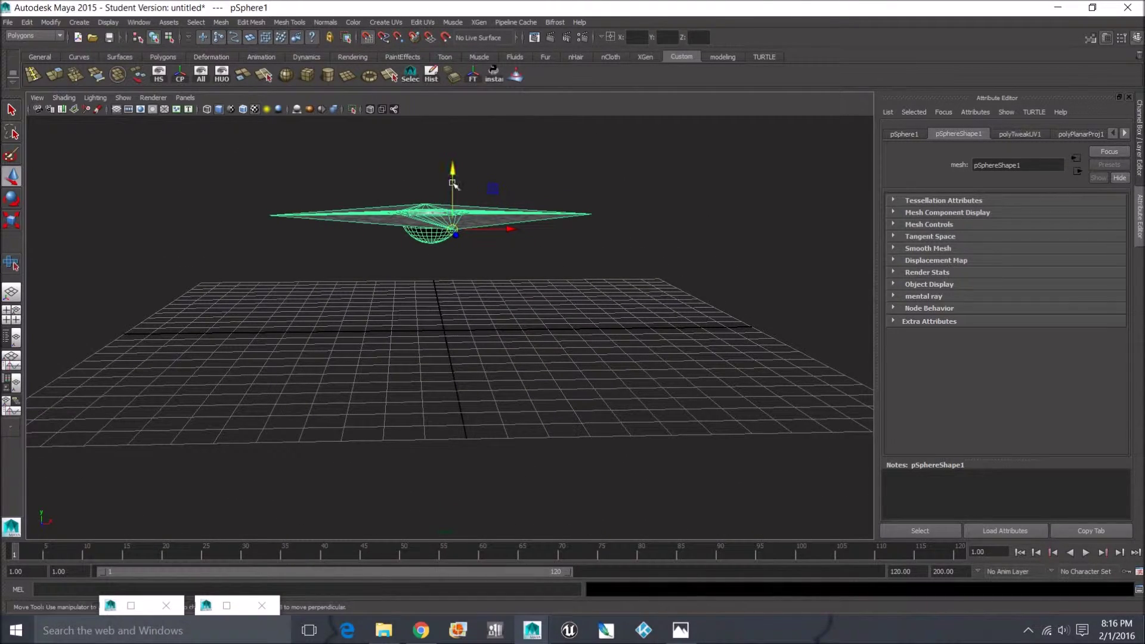
left_click_drag(452, 177, 457, 242)
Rotate the mesh around its vertical axis until the plate's edges roughly follow the grid, and show the grid in the top view.
left_click_drag(458, 304, 508, 438, "alt")
key("e")
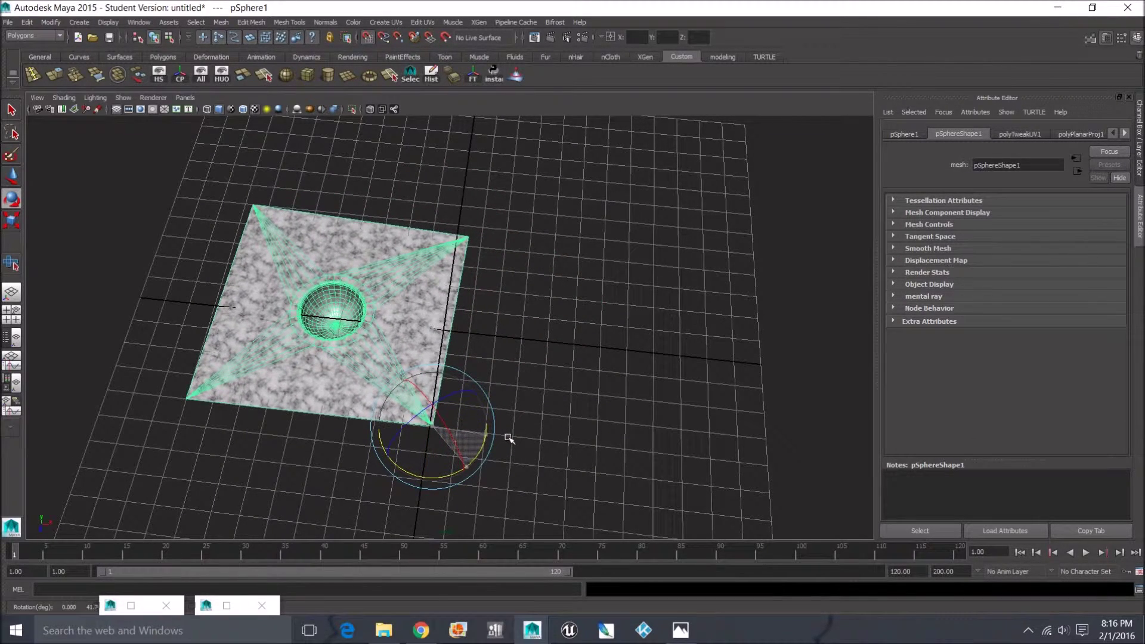
key("space")
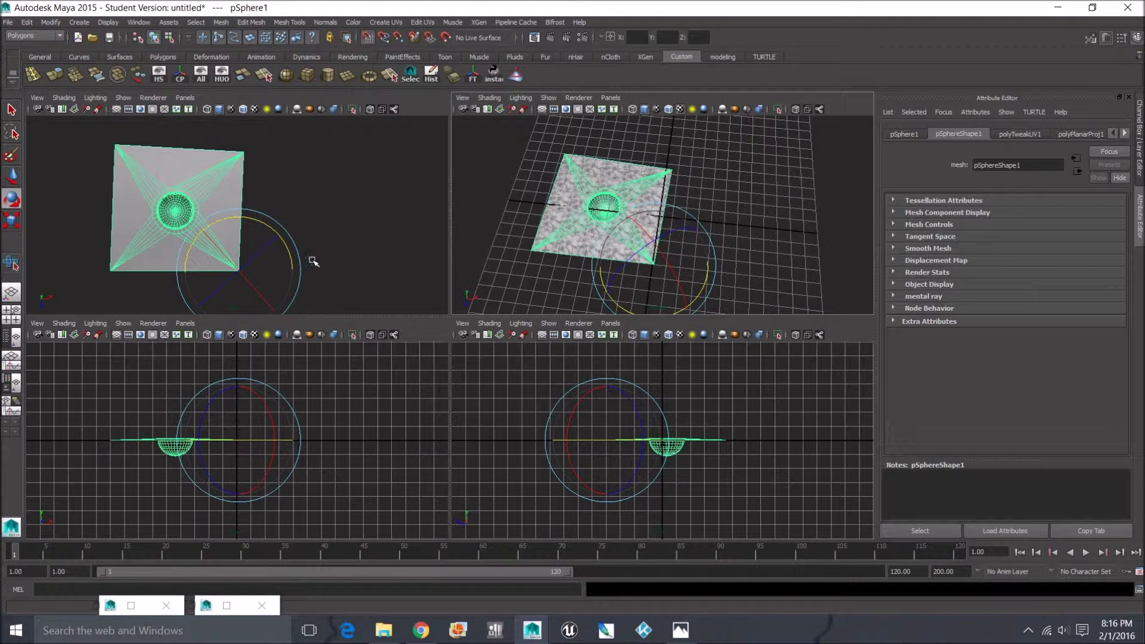
key("space")
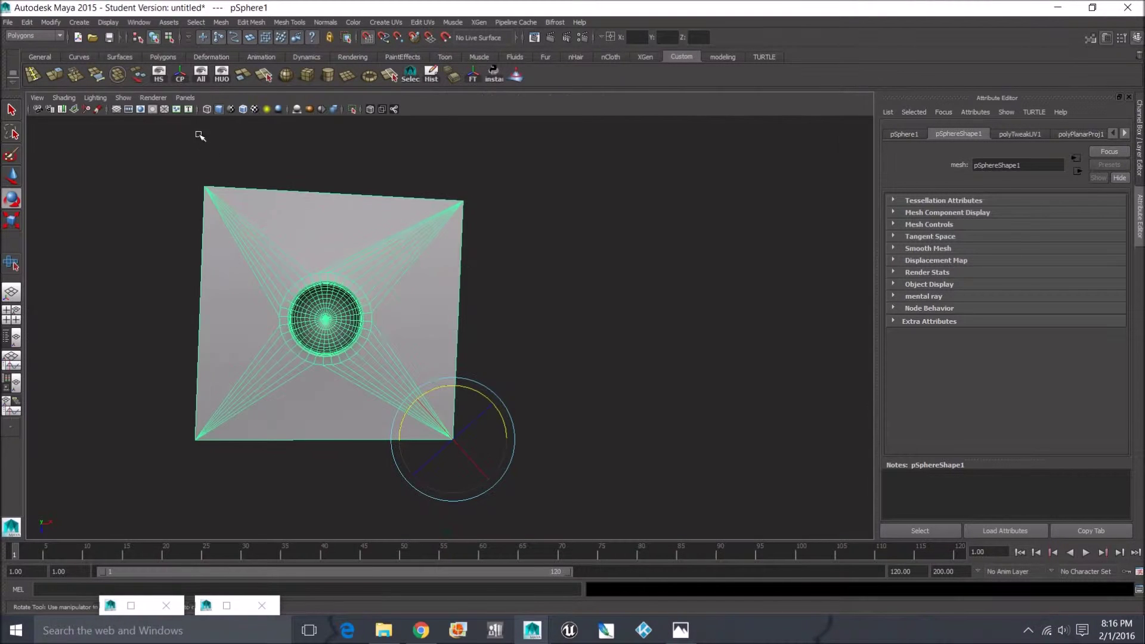
left_click(128, 109)
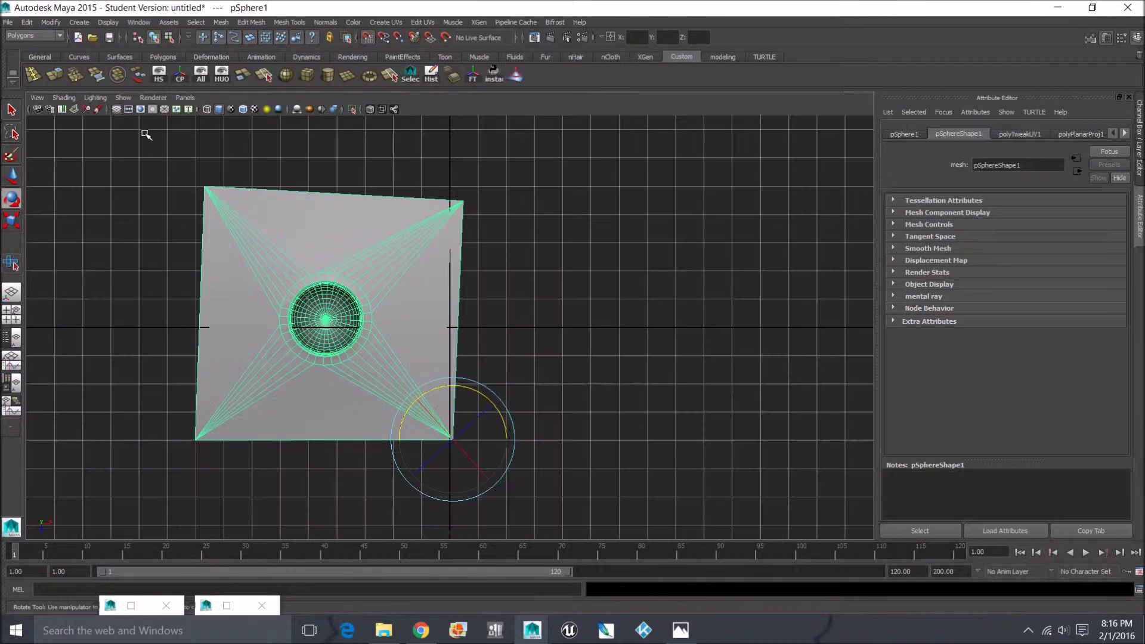
Snap the plate's corner vertices to grid intersections in the top view so that the outline is an exact square.
scroll(297, 282, "up", 1)
middle_click_drag(297, 282, 419, 311, "alt")
right_click_drag(465, 248, 508, 208)
left_click_drag(567, 221, 543, 211)
key("w")
left_click(273, 210)
left_click_drag(273, 210, 265, 212)
left_click_drag(291, 430, 239, 498)
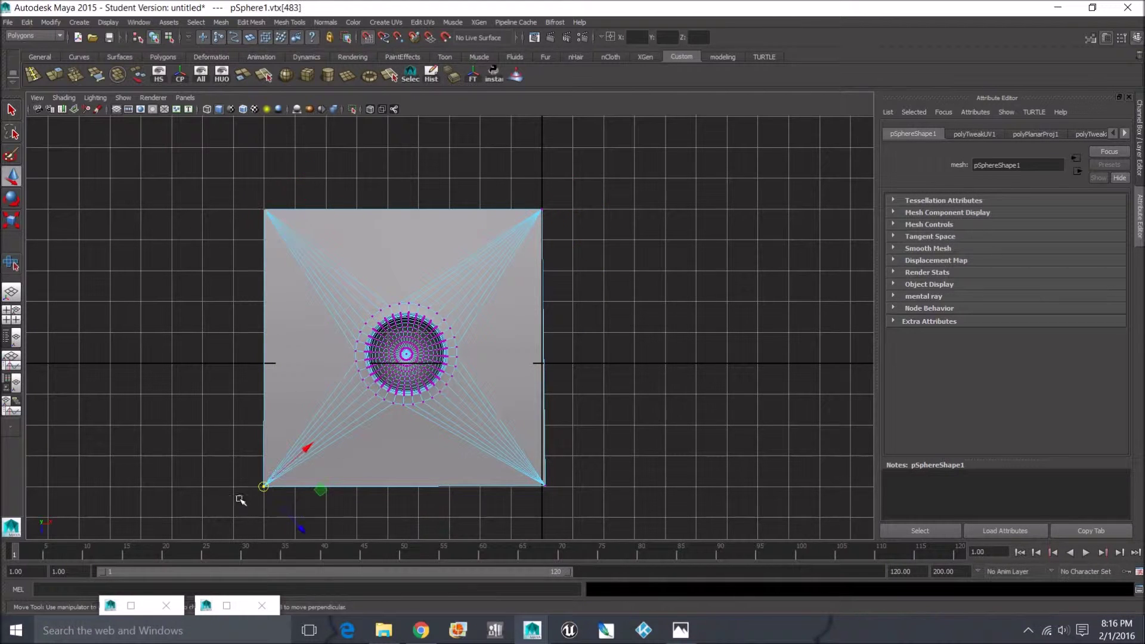
left_click_drag(566, 481, 538, 488)
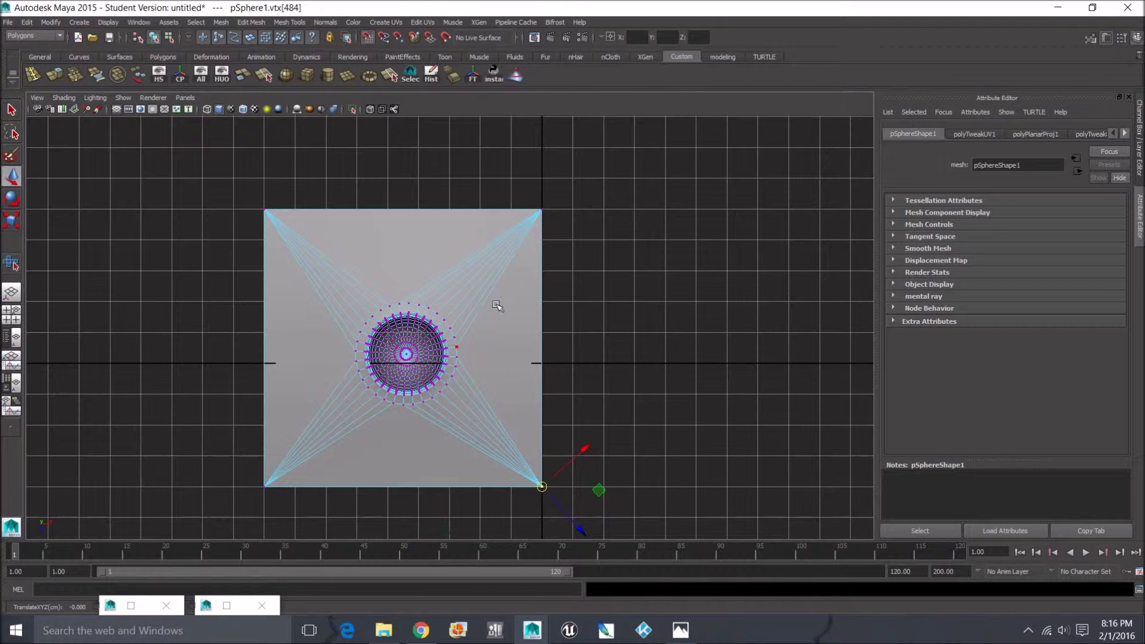
Return to object mode in the perspective view and freeze the mesh's transformations.
right_click_drag(507, 303, 563, 278)
left_click_drag(518, 330, 522, 279, "alt")
key("space")
key("space")
left_click_drag(601, 263, 599, 231, "alt")
scroll(572, 256, "up", 4)
left_click(330, 356)
middle_click_drag(330, 357, 419, 363, "alt")
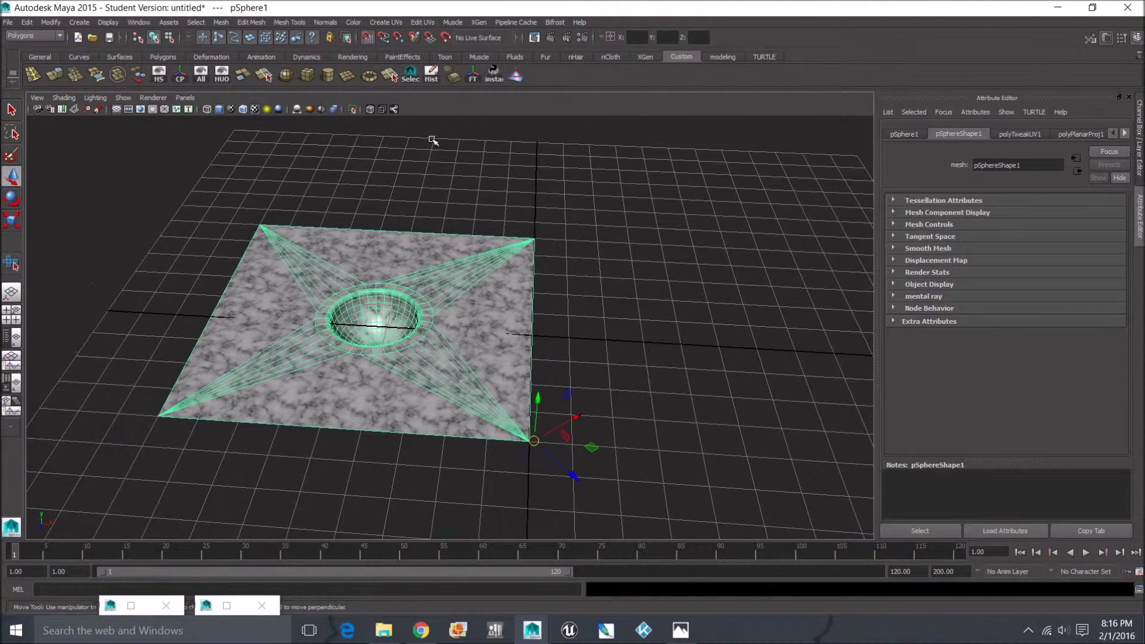
left_click(475, 72)
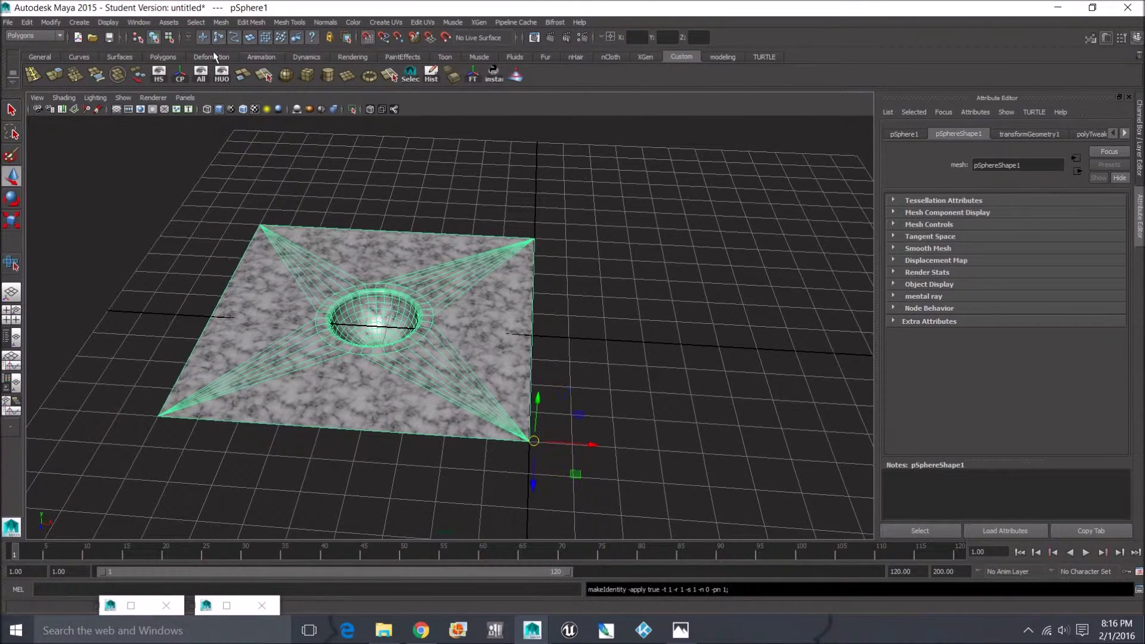
left_click(50, 22)
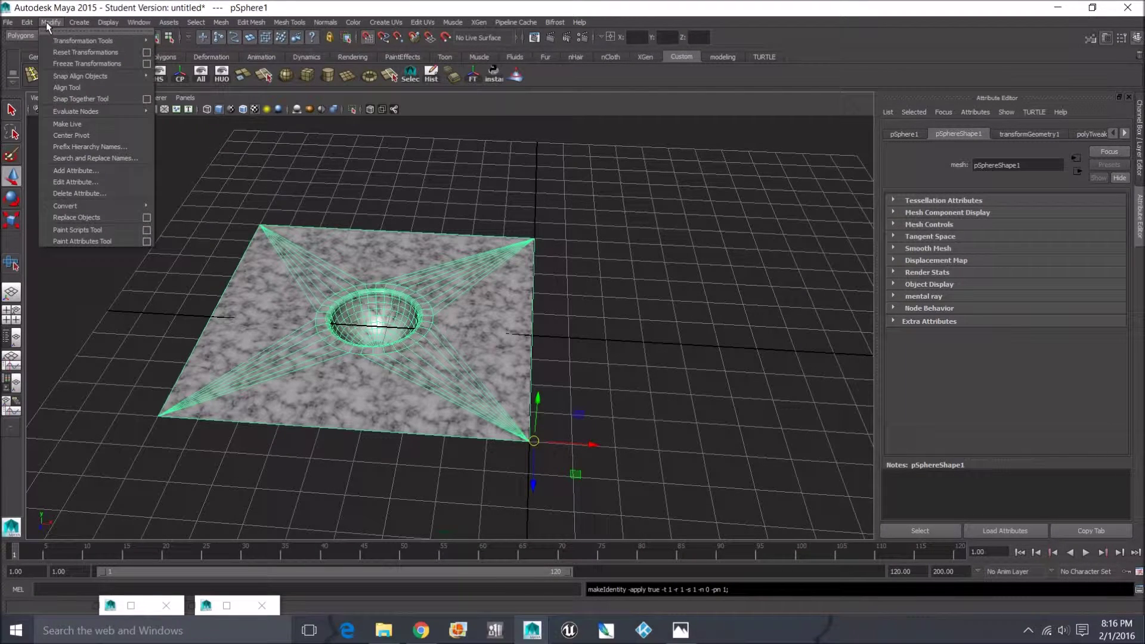
left_click(59, 63)
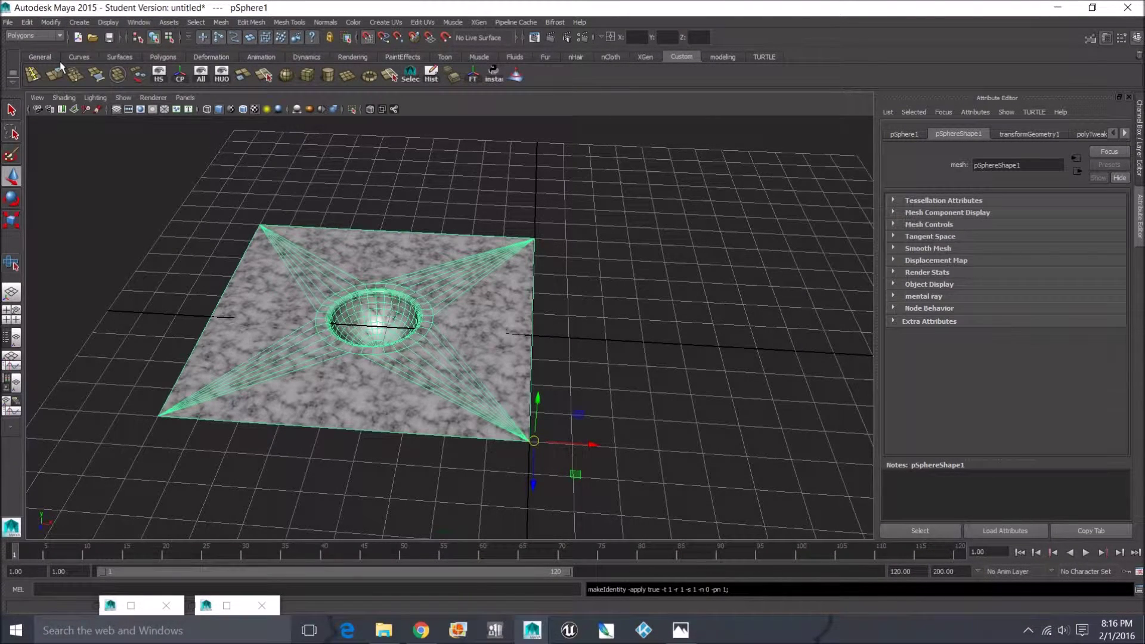
Center the pivot of the bowl-and-plate mesh.
left_click_drag(195, 150, 489, 494, "alt")
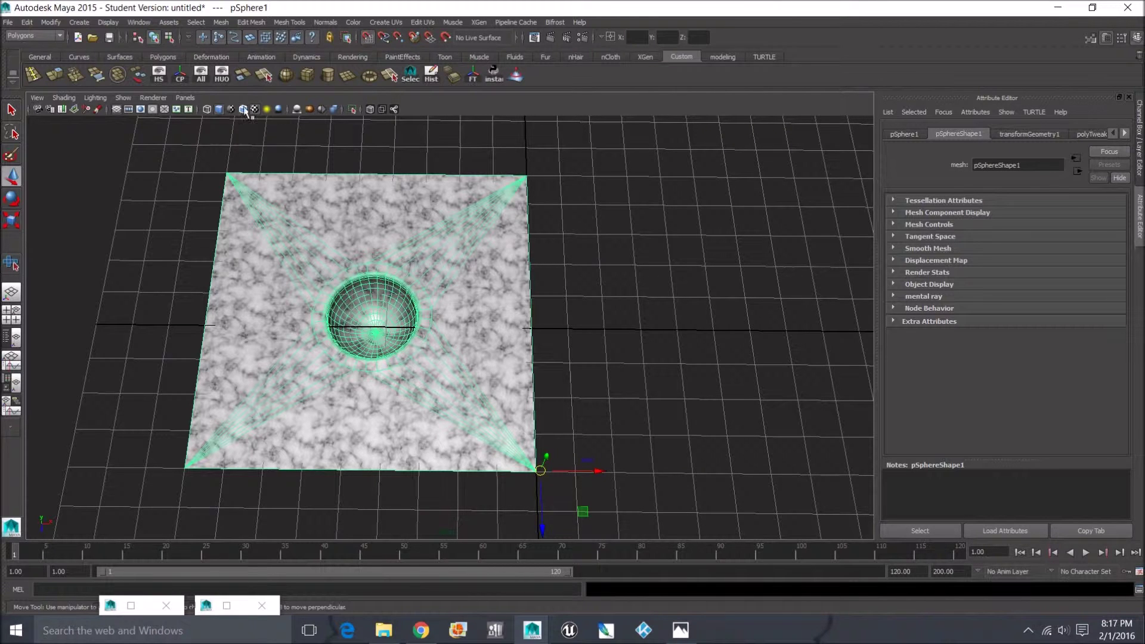
left_click(175, 76)
left_click_drag(217, 191, 160, 119, "alt")
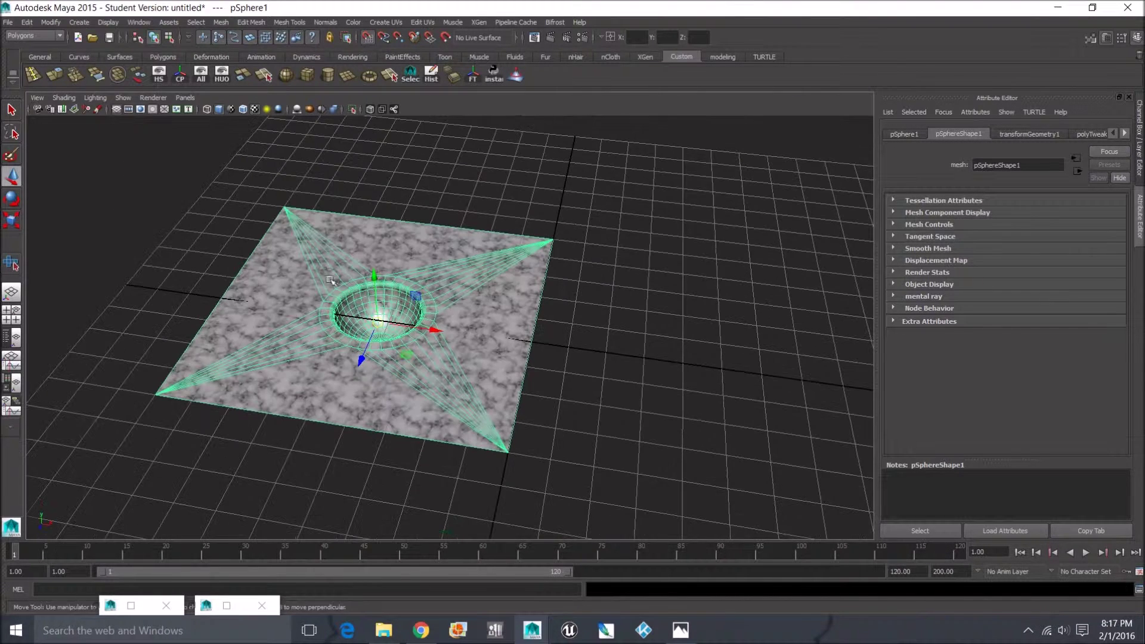
left_click(56, 23)
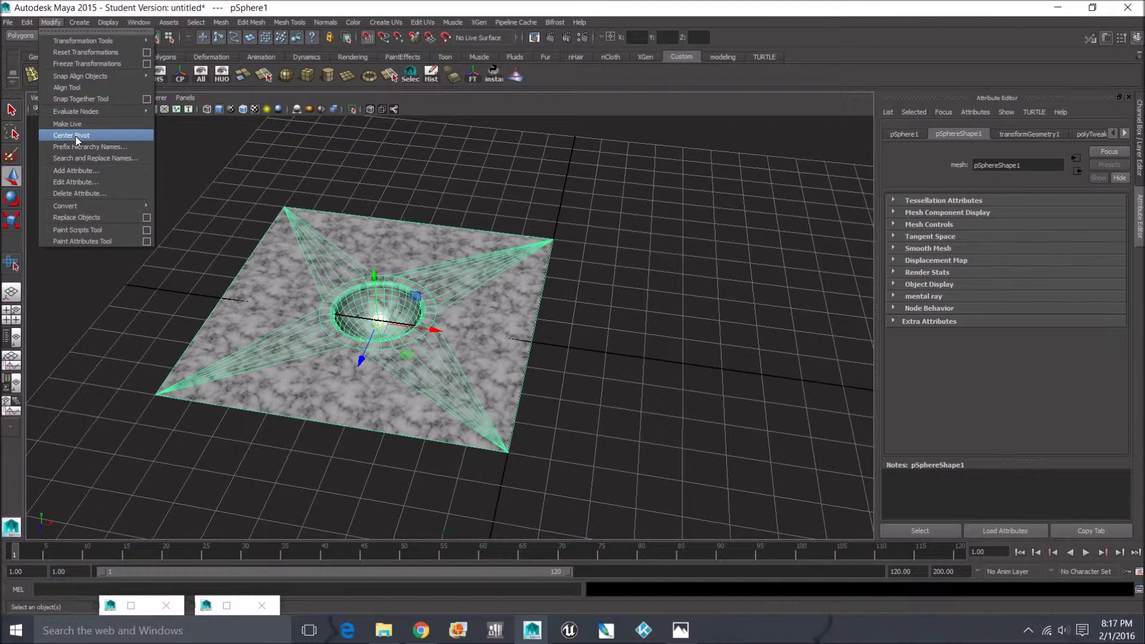
left_click(153, 23)
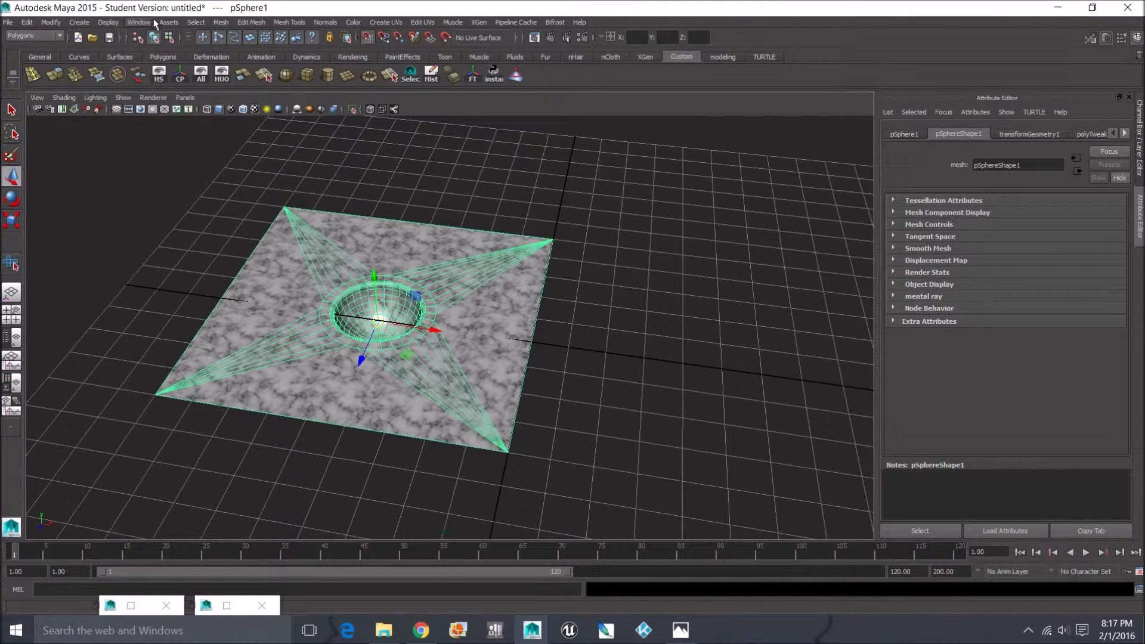
Move the mesh straight up above the grid plane and deselect it.
left_click_drag(358, 291, 385, 274, "alt")
scroll(340, 307, "up", 5)
middle_click_drag(335, 312, 444, 279, "alt")
mouse_move(440, 304)
left_mouse_down("alt")
mouse_move(430, 251)
mouse_move(425, 298)
left_mouse_up("alt")
scroll(407, 260, "down", 4)
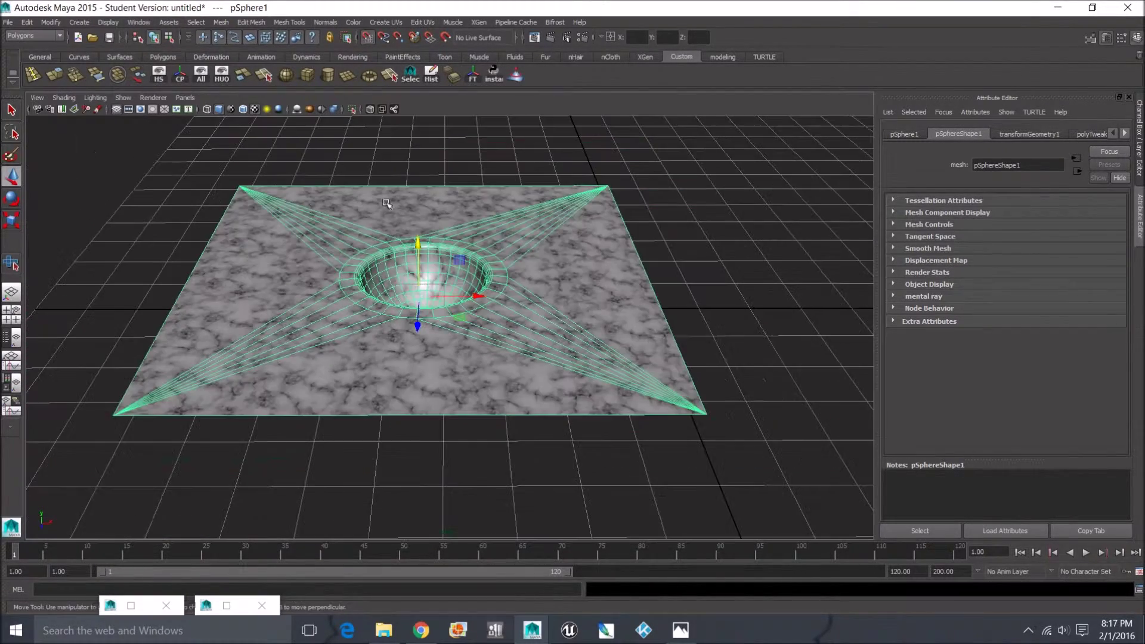
left_click_drag(418, 241, 424, 179)
scroll(419, 119, "down", 4)
left_click(427, 393)
Examine the bowl's rim, interior and surrounding plate close up from several angles.
scroll(425, 306, "up", 5)
middle_click_drag(462, 286, 468, 363, "alt")
left_click_drag(468, 364, 393, 307, "alt")
middle_click_drag(392, 307, 421, 410, "alt")
left_click_drag(421, 410, 389, 449, "alt")
scroll(396, 398, "up", 4)
left_click_drag(395, 399, 441, 374, "alt")
scroll(443, 375, "down", 5)
Select one outer side edge of the plate, move it inward toward the bowl, and return to object mode.
left_click(541, 342)
right_click_drag(541, 289, 543, 261)
left_click(621, 293)
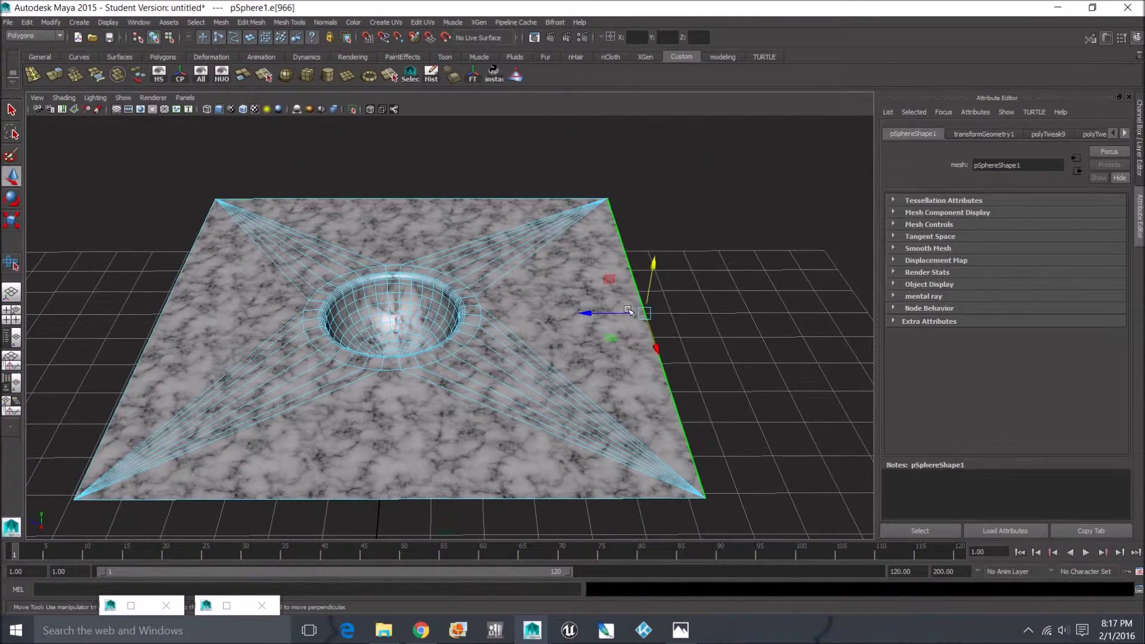
left_click_drag(628, 314, 529, 313)
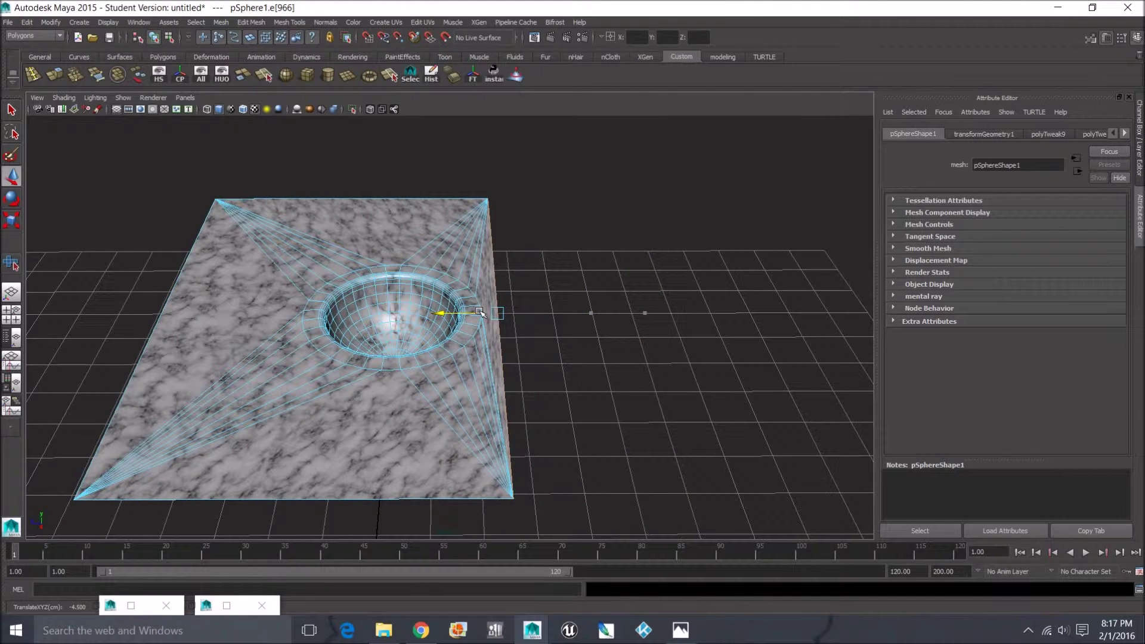
left_click(523, 416)
mouse_move(475, 348)
right_mouse_down()
mouse_move(534, 353)
mouse_move(501, 340)
mouse_move(528, 332)
right_mouse_up()
left_click_drag(442, 356, 554, 387, "alt")
scroll(543, 392, "down", 3)
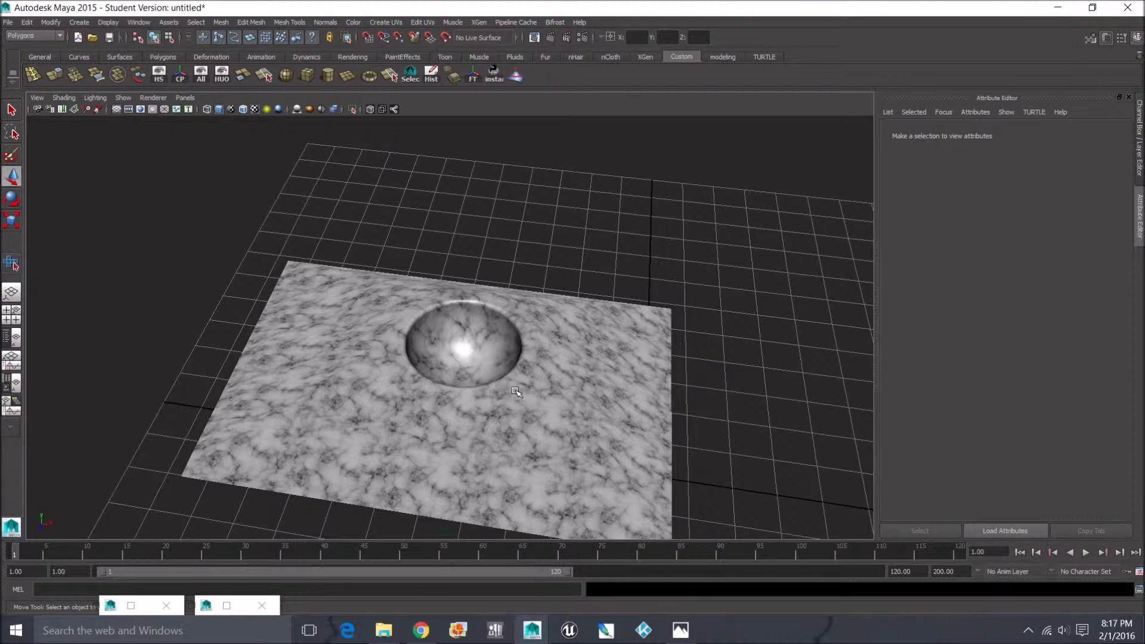
key("alt+z")
left_click(504, 231)
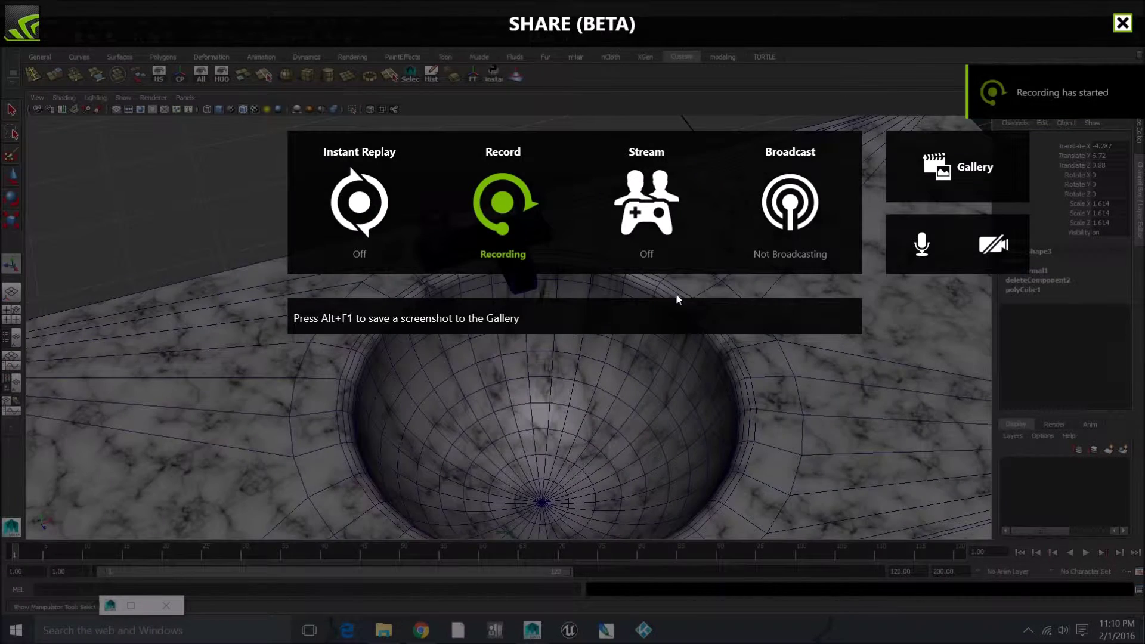
key("alt+z")
Examine the faucet and its two handles close up with the wireframe overlay hidden on the shaded sink.
left_click_drag(604, 293, 618, 276, "alt")
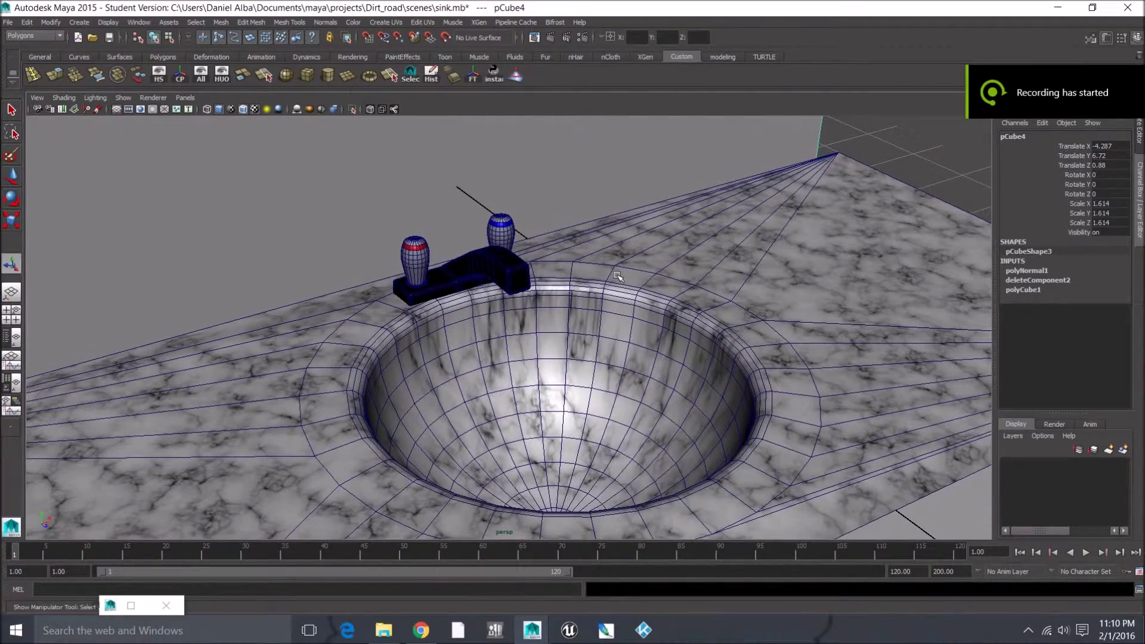
left_click_drag(517, 271, 576, 311, "alt")
scroll(576, 311, "up", 3)
left_click_drag(784, 182, 530, 251, "alt")
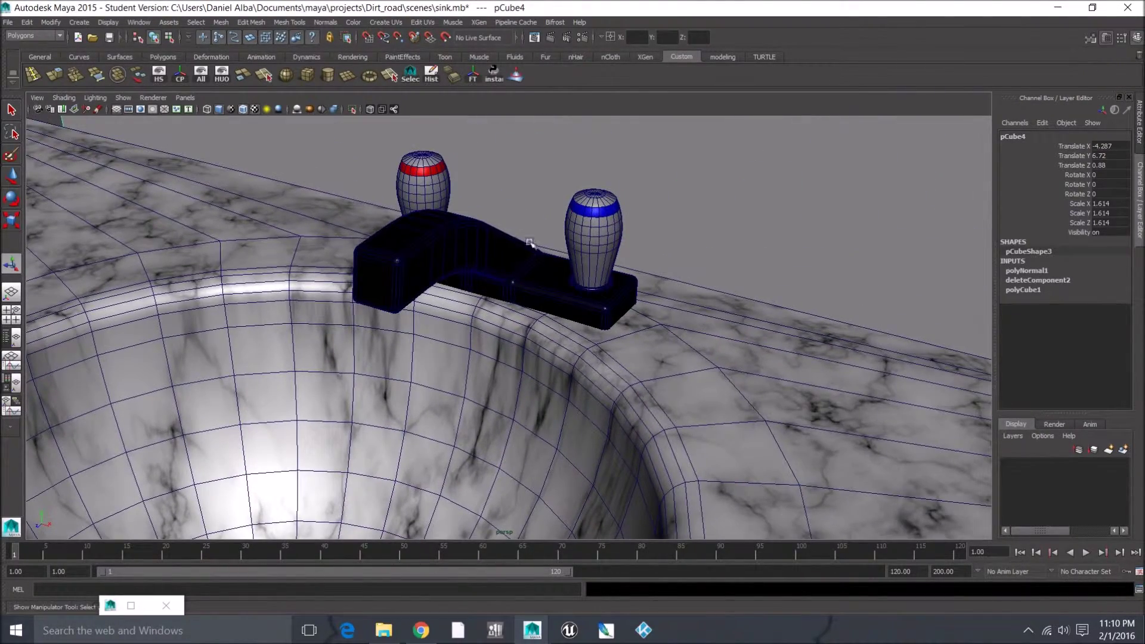
left_click(243, 109)
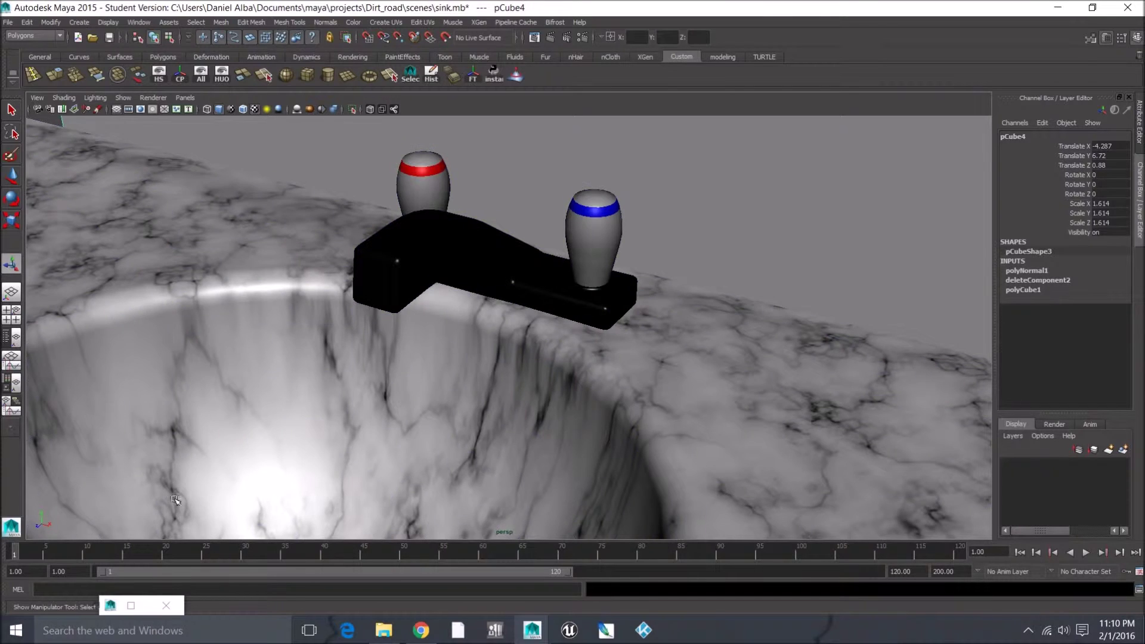
Restore the Render View from full screen to a smaller window, and minimize it.
left_click(132, 606)
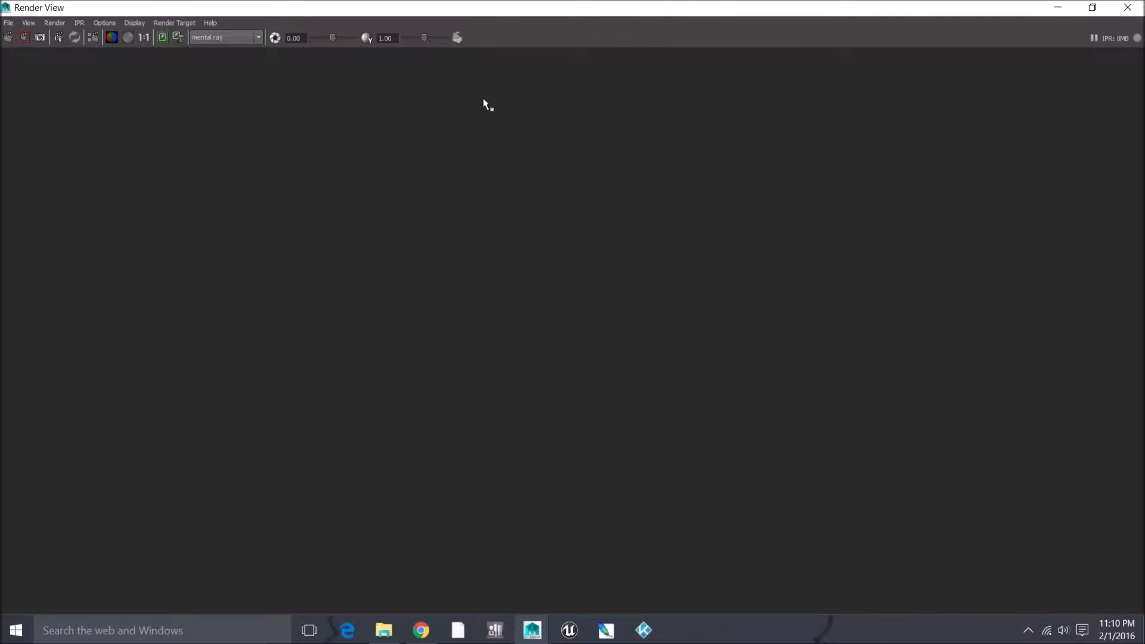
double_click(973, 10)
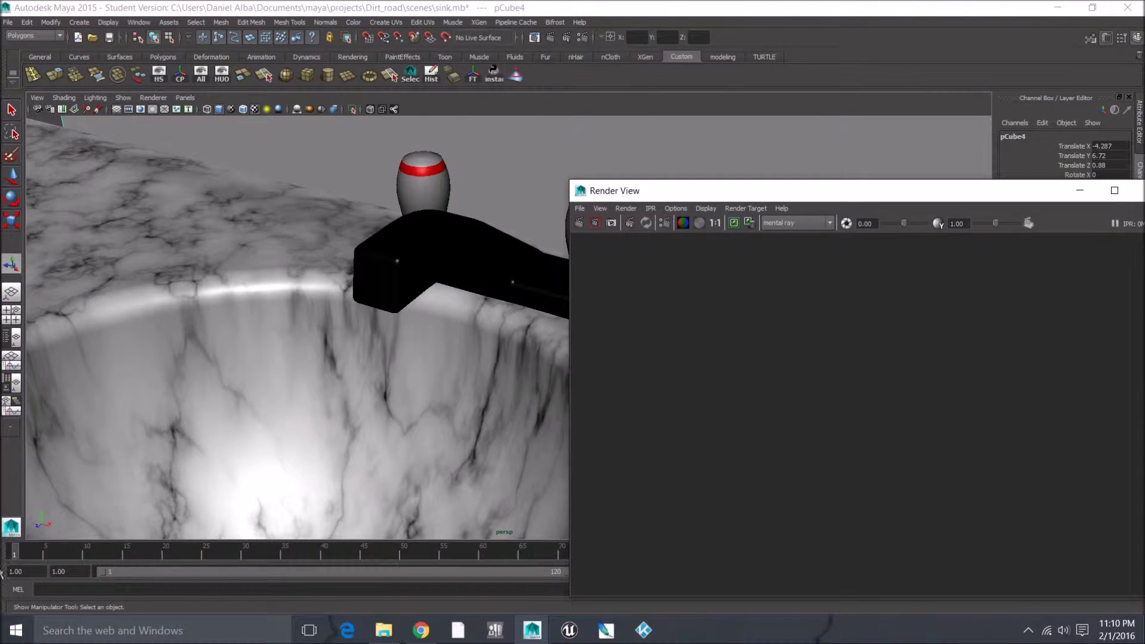
left_click_drag(1, 574, 30, 553, "alt")
left_click(1080, 191)
Deselect the mesh, frame the faucet, bowl and marble countertop, and render the view with mental ray.
scroll(649, 222, "down", 10)
left_click_drag(486, 267, 512, 251, "alt")
middle_click_drag(513, 251, 515, 341, "alt")
left_click_drag(514, 341, 505, 321, "alt")
middle_click_drag(504, 321, 531, 337, "alt")
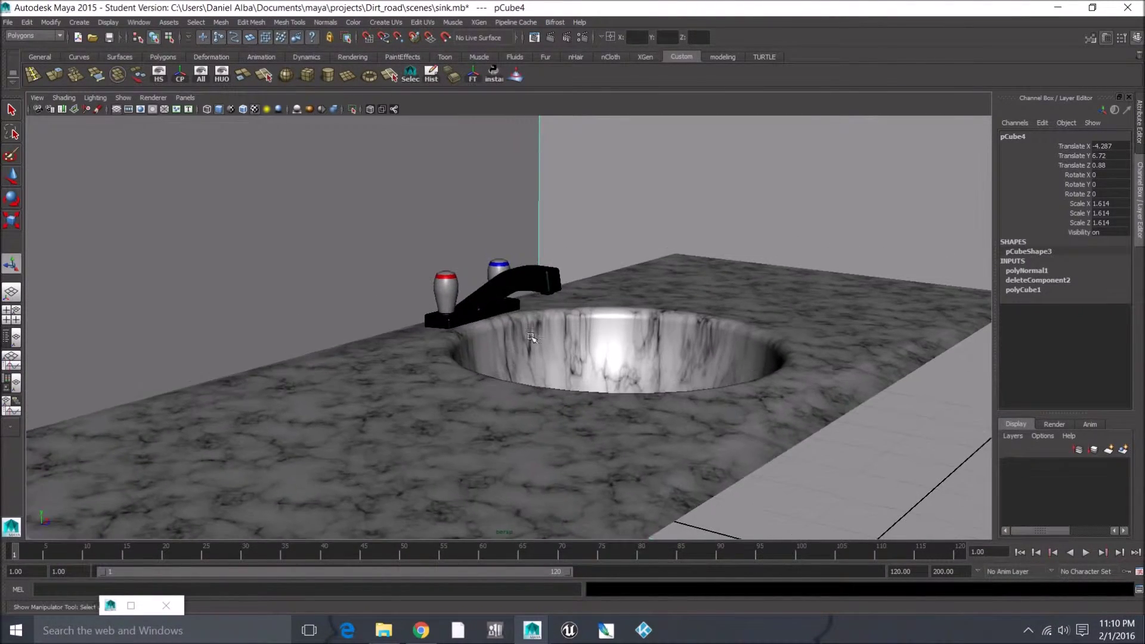
left_click(505, 238)
left_click_drag(505, 239, 489, 278, "alt")
scroll(489, 279, "up", 2)
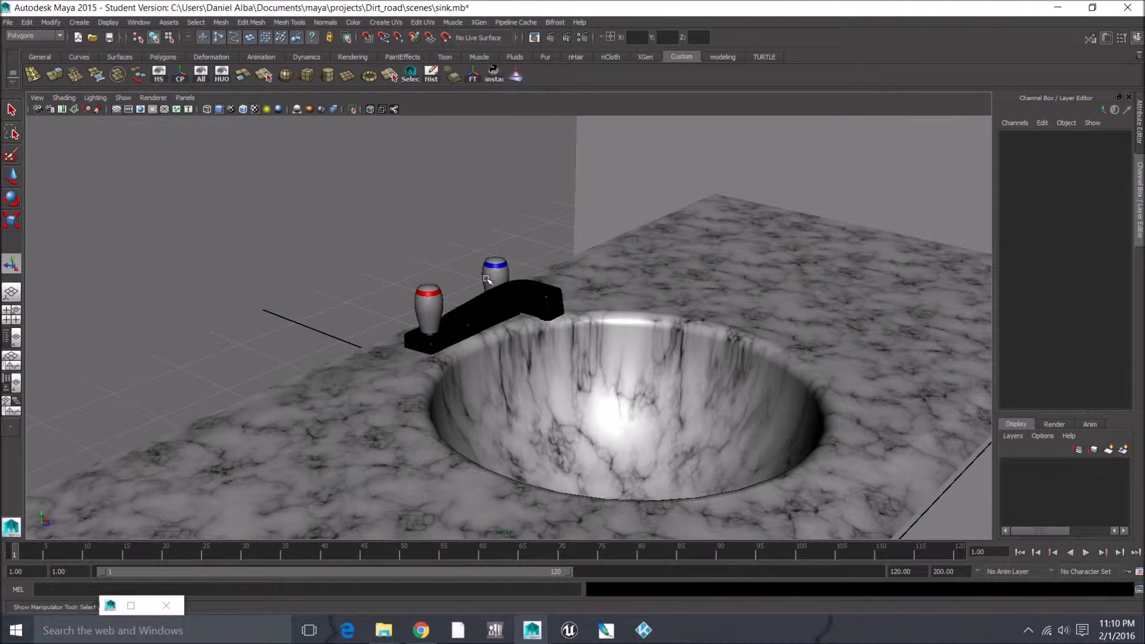
left_click(539, 43)
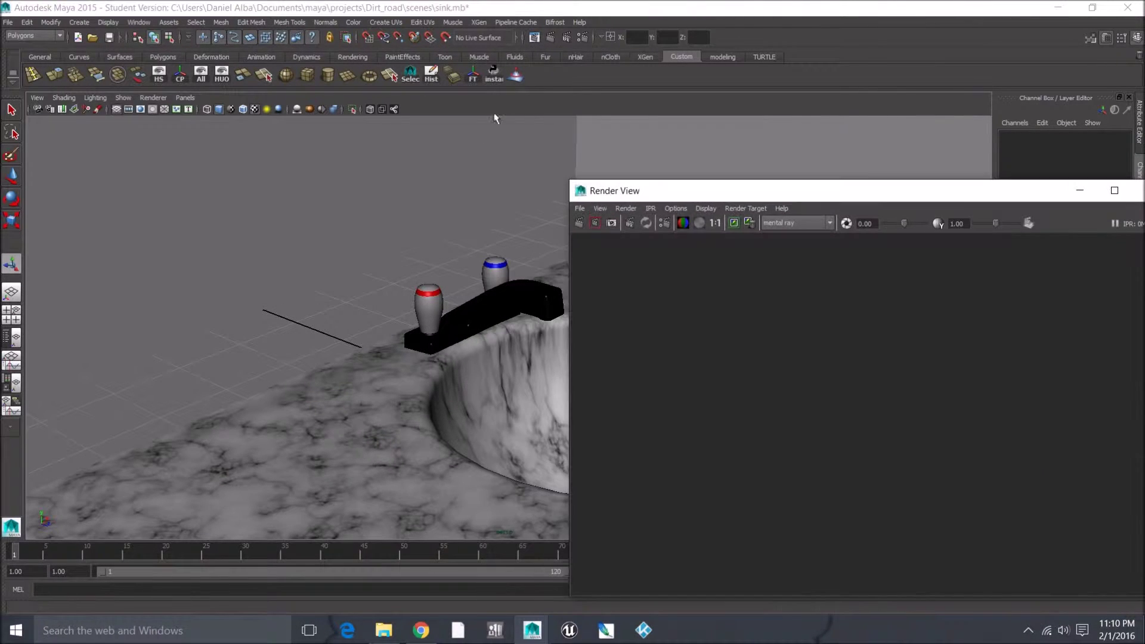
left_click(576, 223)
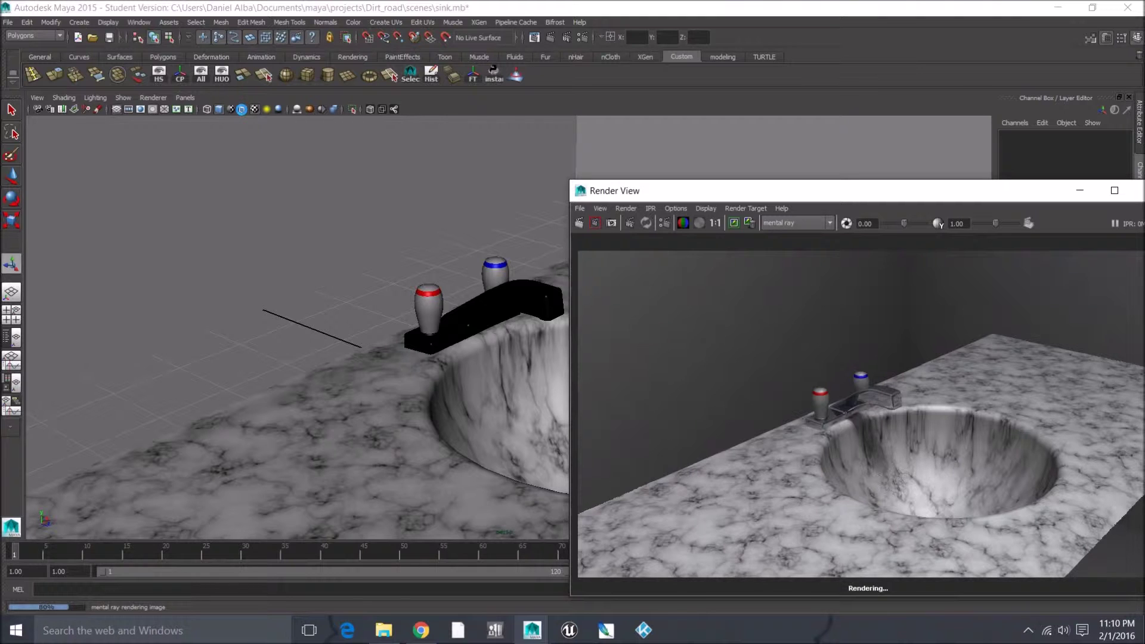
Show the wireframe over the shaded sink and faucet in the viewport again.
left_click(241, 109)
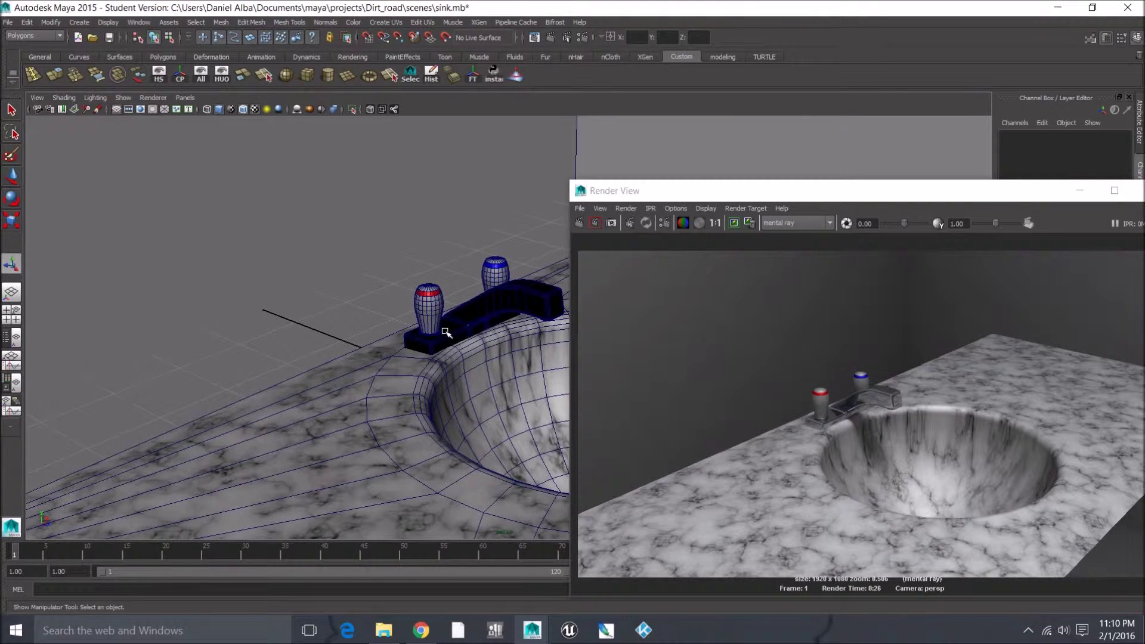
scroll(445, 332, "up", 6)
scroll(358, 327, "down", 8)
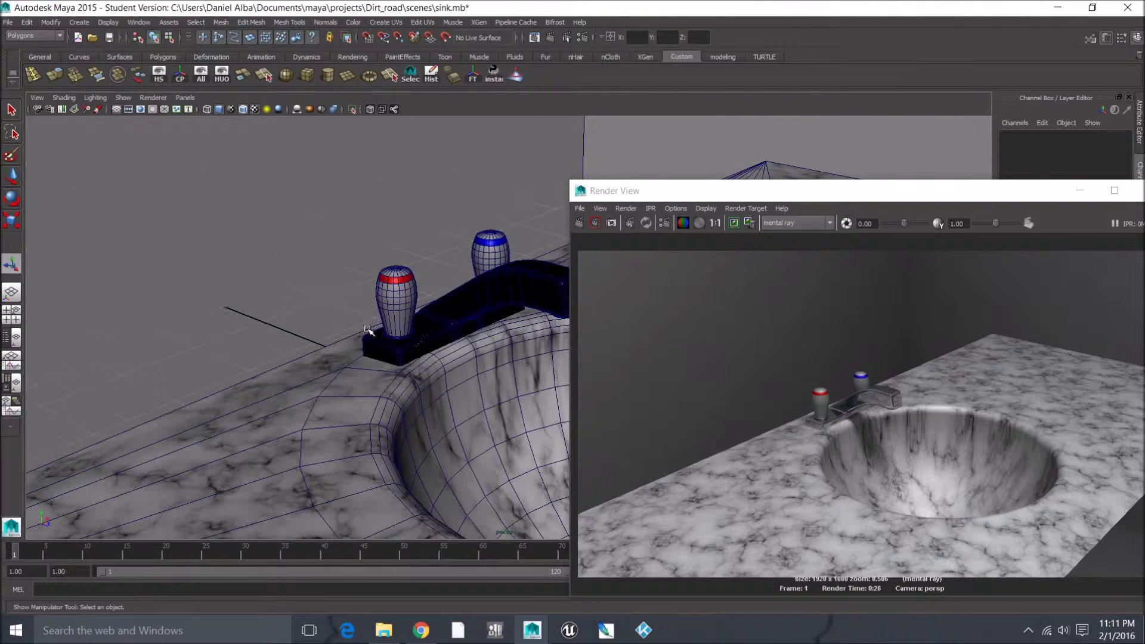
Inspect the rendered faucet, handles and bowl up close, and minimize the Render View.
left_click_drag(1017, 194, 854, 78)
scroll(767, 262, "up", 6)
scroll(683, 294, "up", 4)
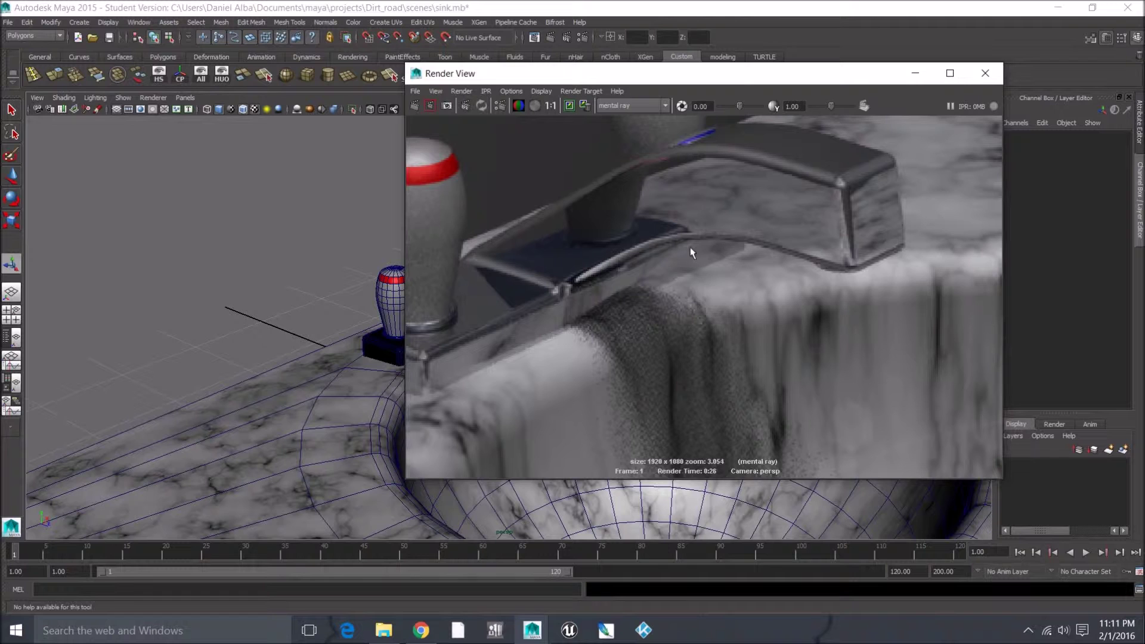
middle_click_drag(837, 268, 610, 291, "alt")
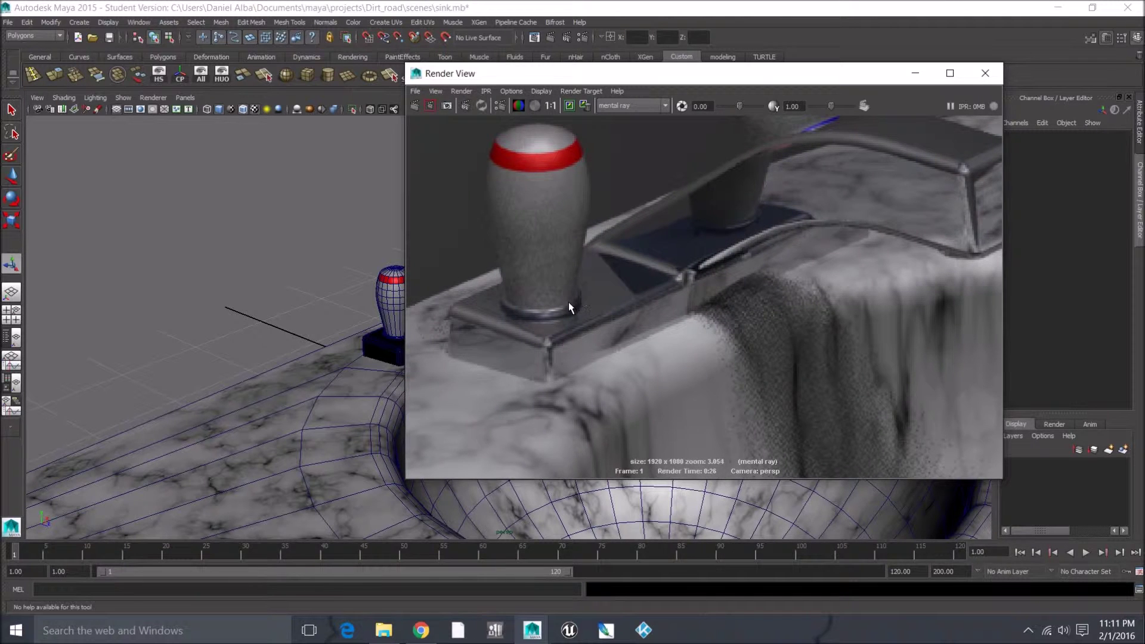
middle_click_drag(630, 210, 581, 319, "alt")
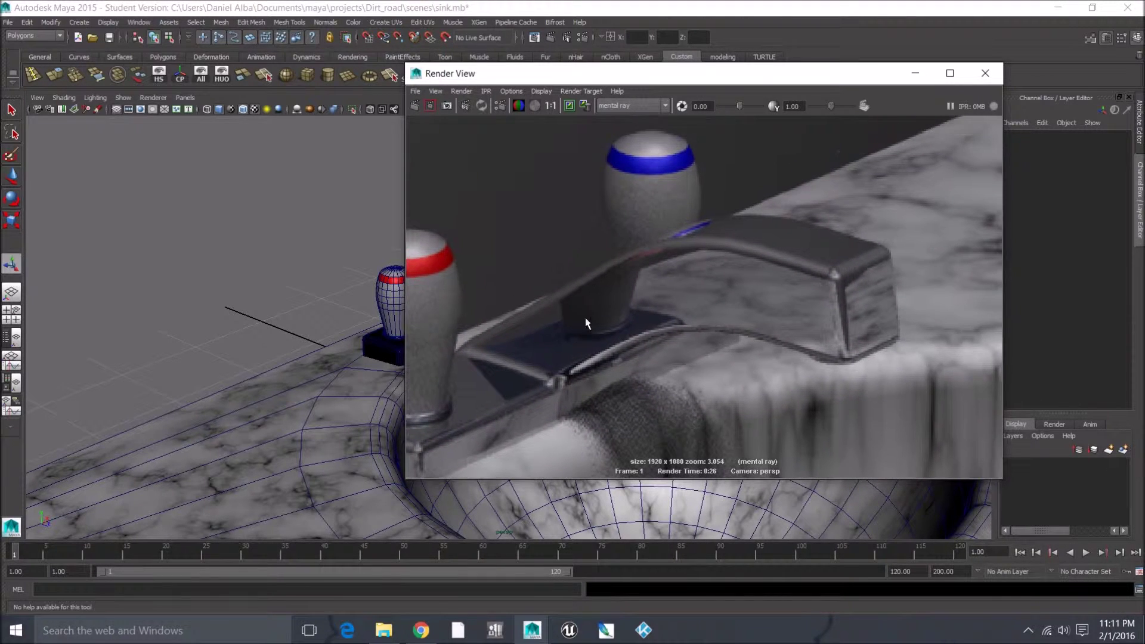
scroll(660, 215, "down", 2)
middle_click_drag(662, 306, 824, 209, "alt")
scroll(668, 213, "down", 5)
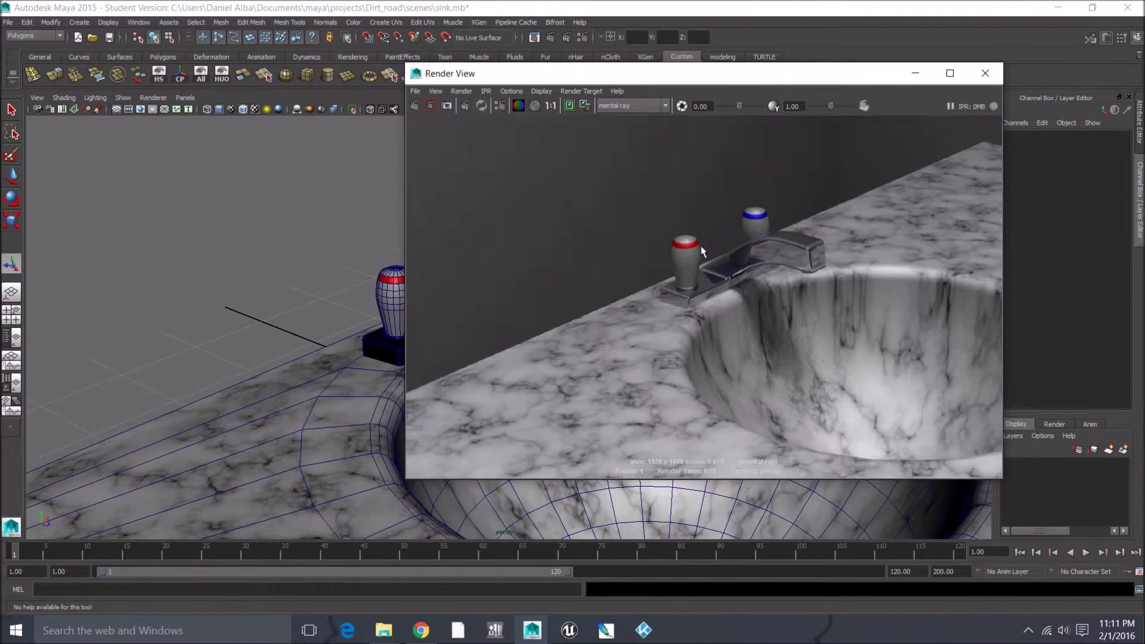
middle_click_drag(745, 299, 660, 224, "alt")
scroll(703, 232, "down", 1)
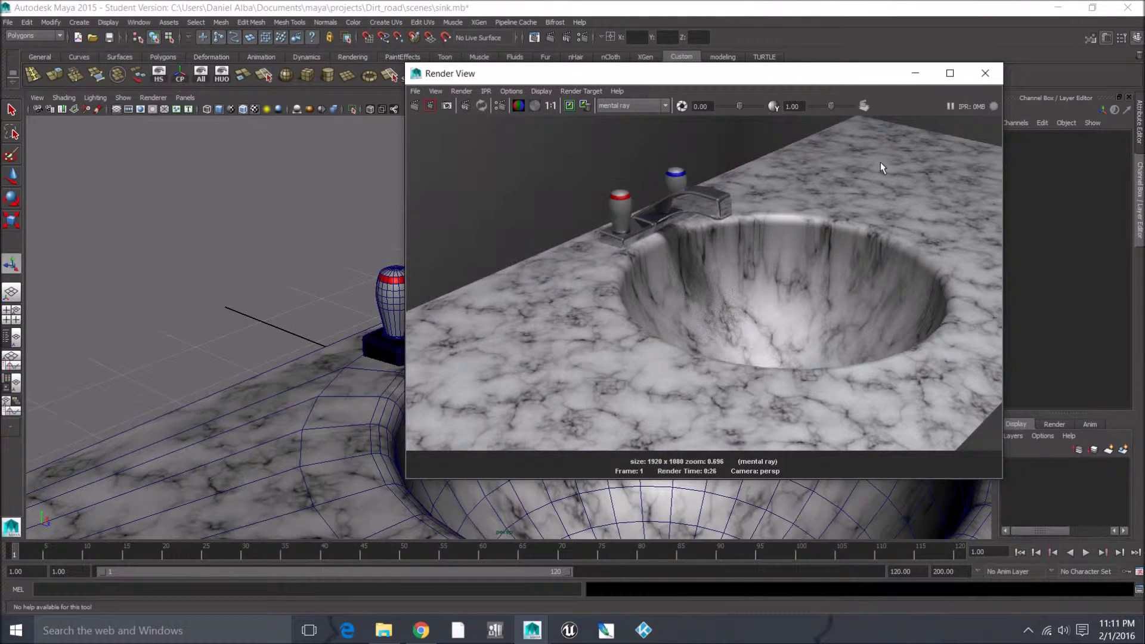
left_click(904, 73)
Examine the wireframed bowl, countertop and faucet meshes from several angles.
left_click_drag(488, 185, 610, 358, "alt")
left_click_drag(587, 256, 622, 327, "alt")
middle_click_drag(607, 342, 683, 257, "alt")
scroll(681, 258, "down", 5)
left_click_drag(667, 302, 583, 276, "alt")
scroll(583, 276, "up", 5)
middle_click_drag(584, 275, 621, 231, "alt")
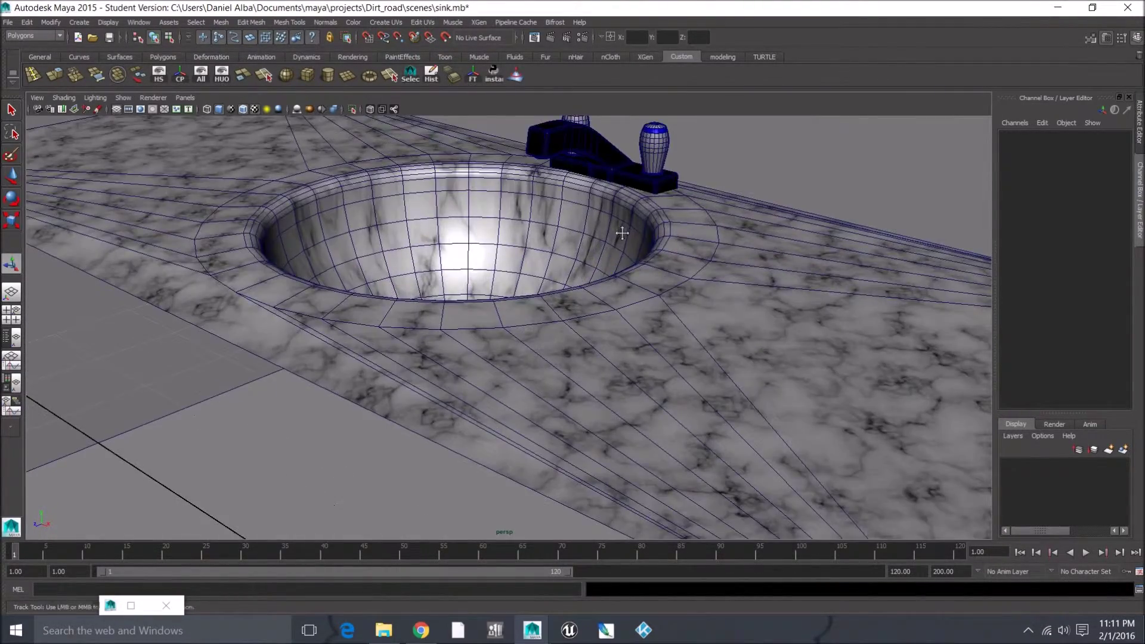
left_click_drag(622, 231, 529, 373, "alt")
scroll(561, 368, "up", 5)
middle_click_drag(632, 329, 588, 347, "alt")
scroll(592, 349, "down", 6)
left_click_drag(592, 349, 641, 355, "alt")
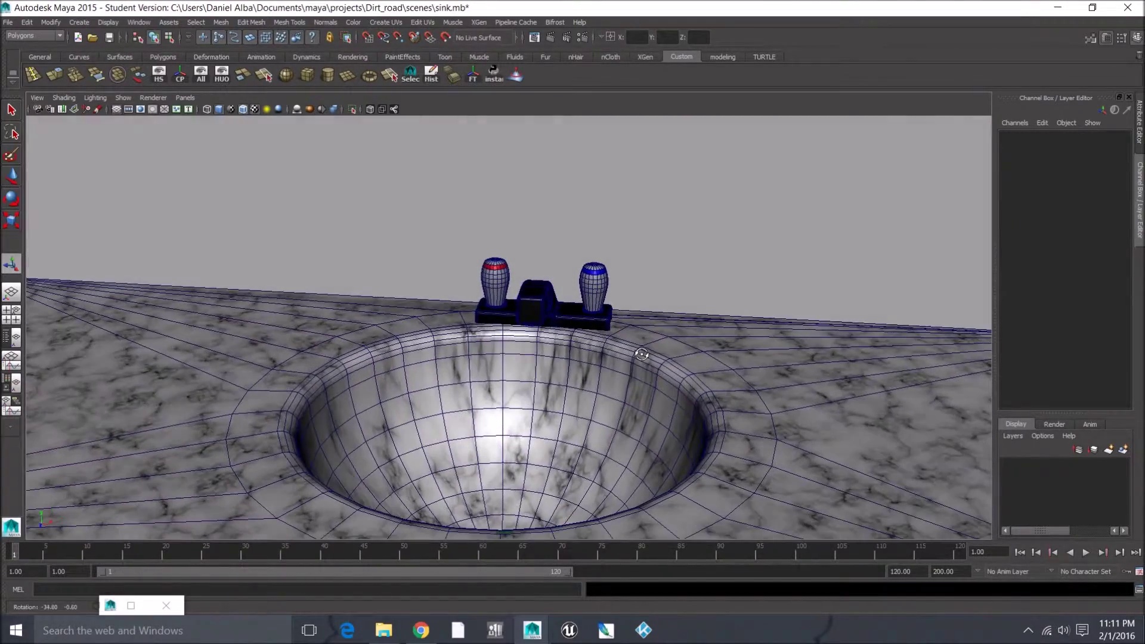
scroll(626, 357, "up", 3)
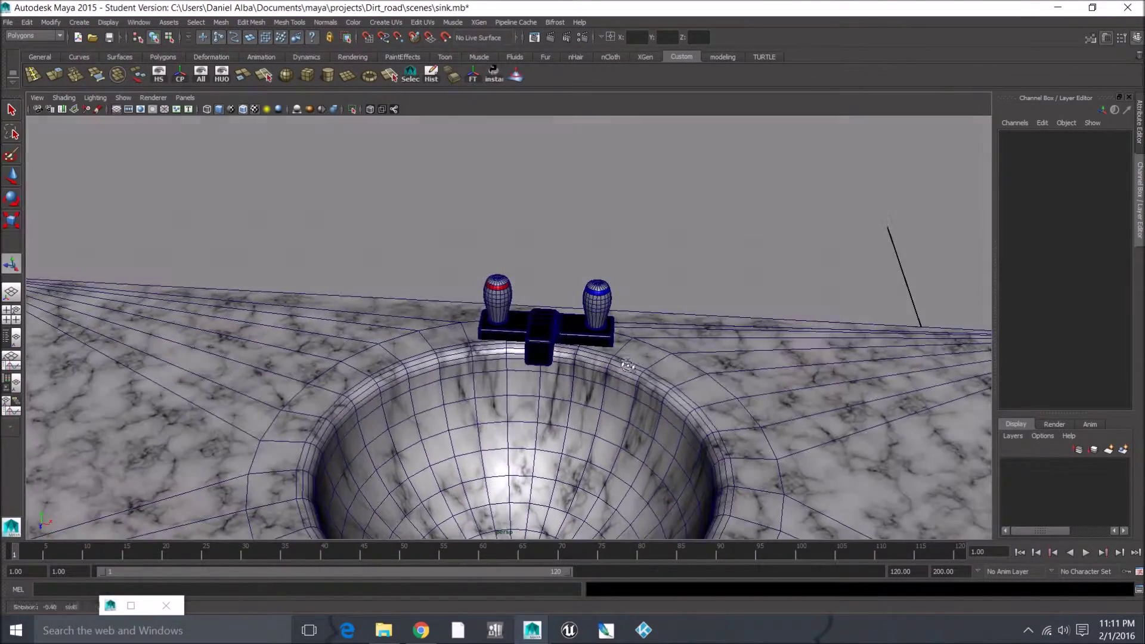
left_click(575, 335)
left_click(671, 313)
Create a long, narrow polygon cube about 0.5 units high on the floor grid beside the countertop.
middle_click_drag(660, 333, 539, 280, "alt")
left_click_drag(539, 281, 558, 314, "alt")
middle_click_drag(625, 262, 337, 209, "alt")
scroll(707, 291, "down", 4)
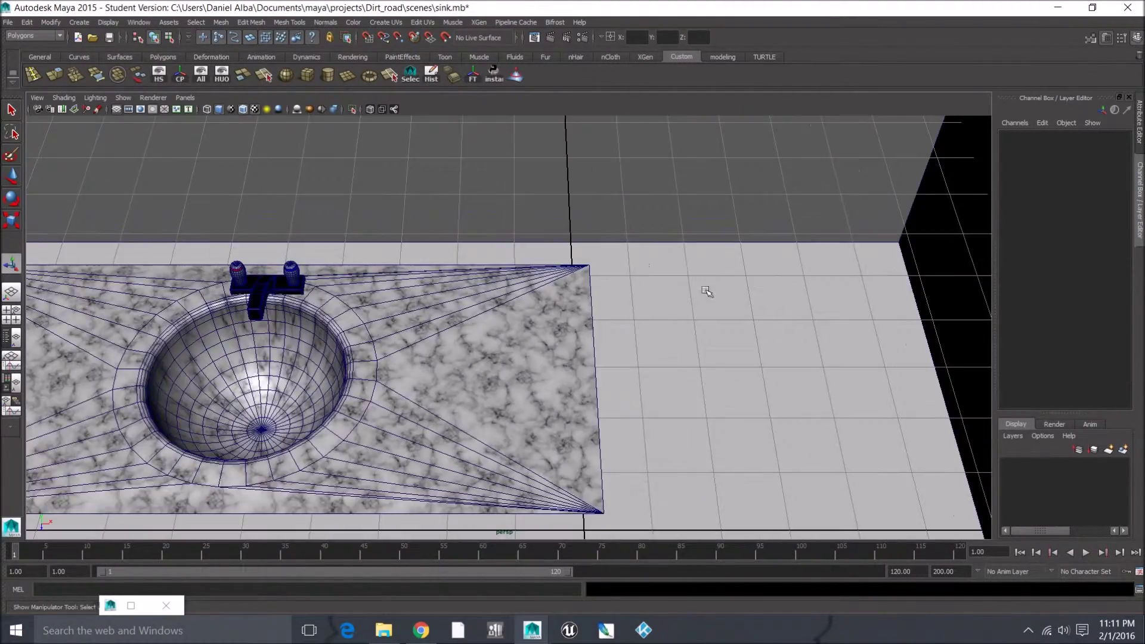
middle_click_drag(708, 292, 503, 261, "alt")
left_click(290, 74)
left_click_drag(466, 303, 680, 344)
mouse_move(680, 344)
left_mouse_down()
mouse_move(680, 310)
mouse_move(681, 325)
left_mouse_up()
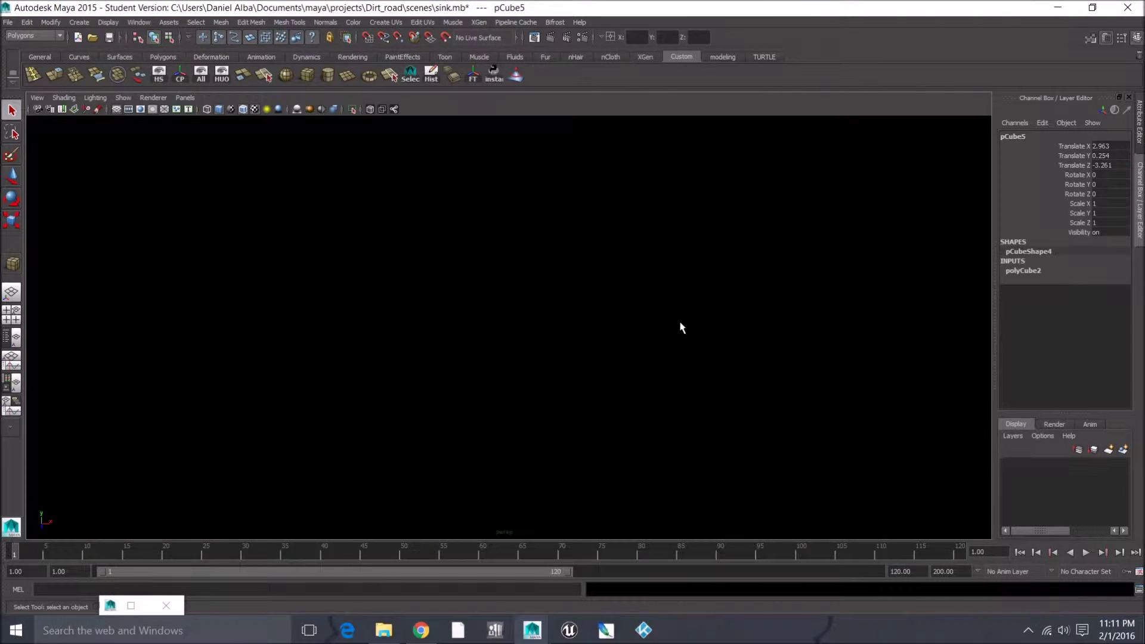
Isolate the new cube in the viewport and frame it.
scroll(680, 323, "down", 3)
key("shift+i")
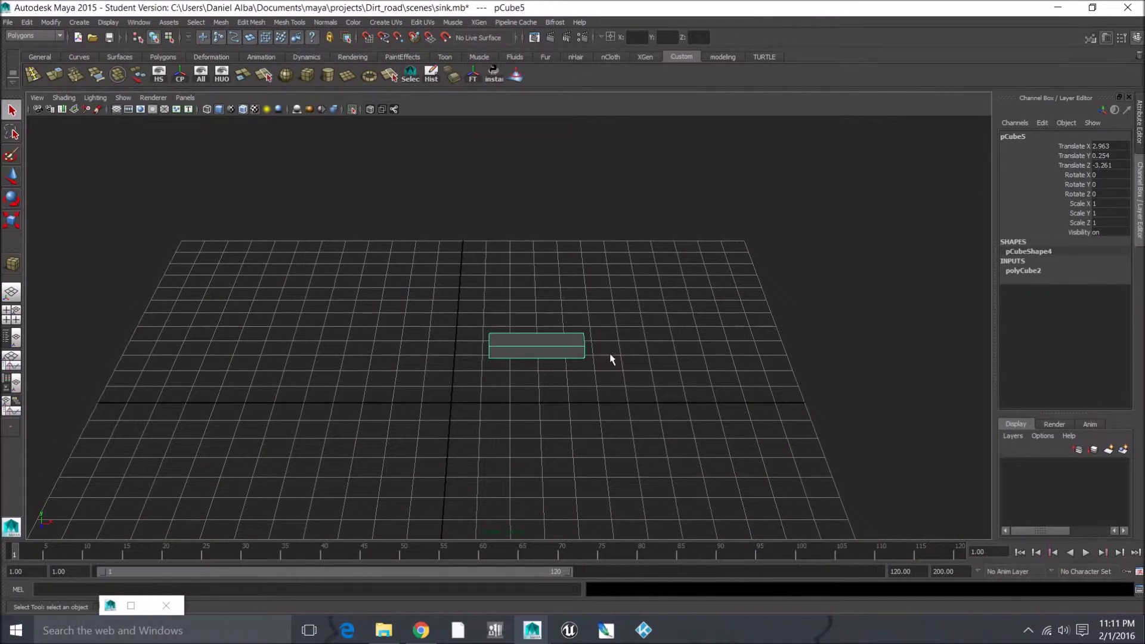
key("f")
left_click_drag(610, 348, 587, 338, "alt")
scroll(634, 334, "down", 4)
Select the cube's long top front edge and split its edge ring to add an edge loop across the middle.
right_click_drag(587, 339, 587, 317)
left_click(585, 327)
left_click_drag(588, 317, 575, 327, "alt")
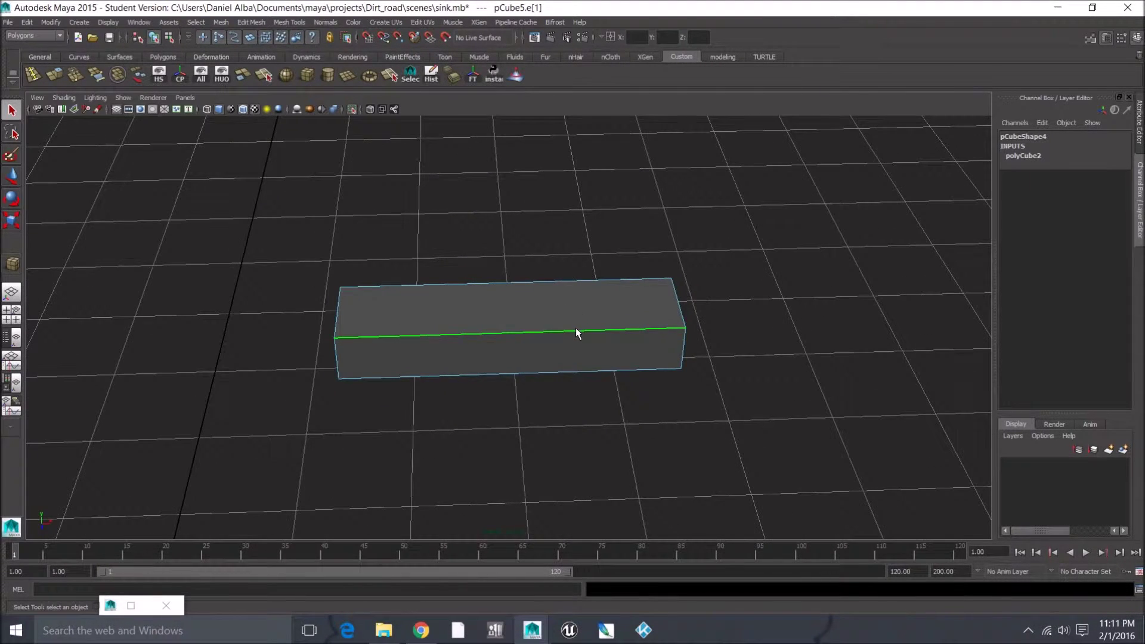
right_click(581, 320, "ctrl")
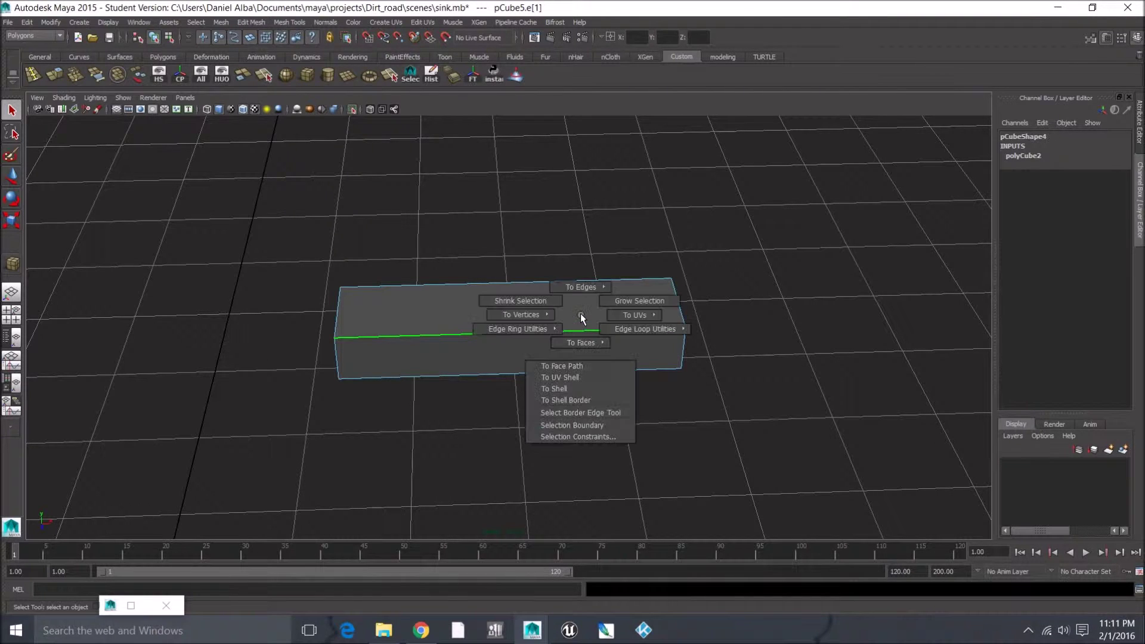
right_click_drag(581, 313, 582, 347, "ctrl")
Add four more crosswise edge loops, two on each side, halving each half and the segments next to the middle.
left_click(571, 330)
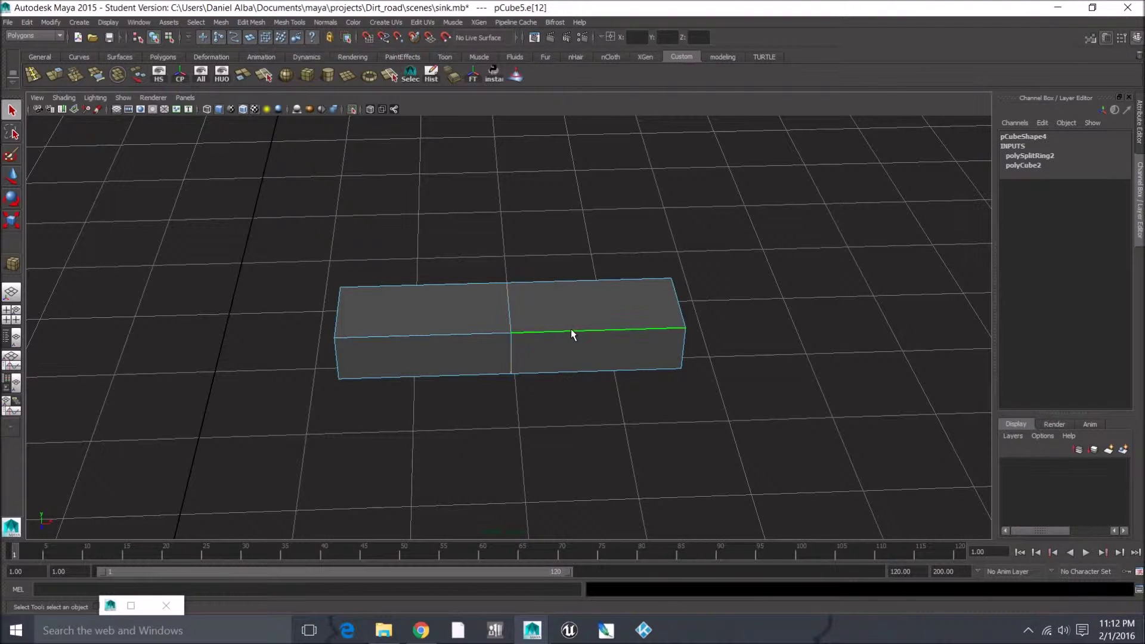
key("g")
left_click(571, 330)
key("g")
left_click(508, 336)
key("g")
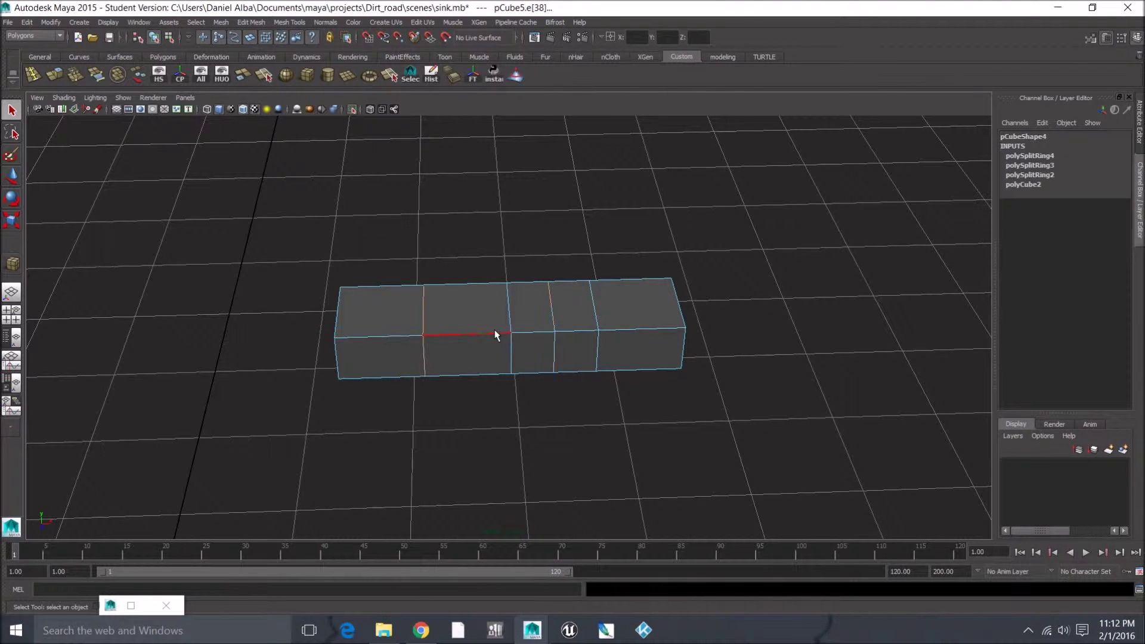
left_click(498, 334)
key("g")
Select the two middle top faces of the cube, extrude them, and move them up and forward to start the spout.
mouse_move(527, 309)
left_mouse_down("alt")
mouse_move(549, 309)
mouse_move(530, 302)
left_mouse_up("alt")
right_click_drag(531, 302, 529, 317)
left_click(528, 317)
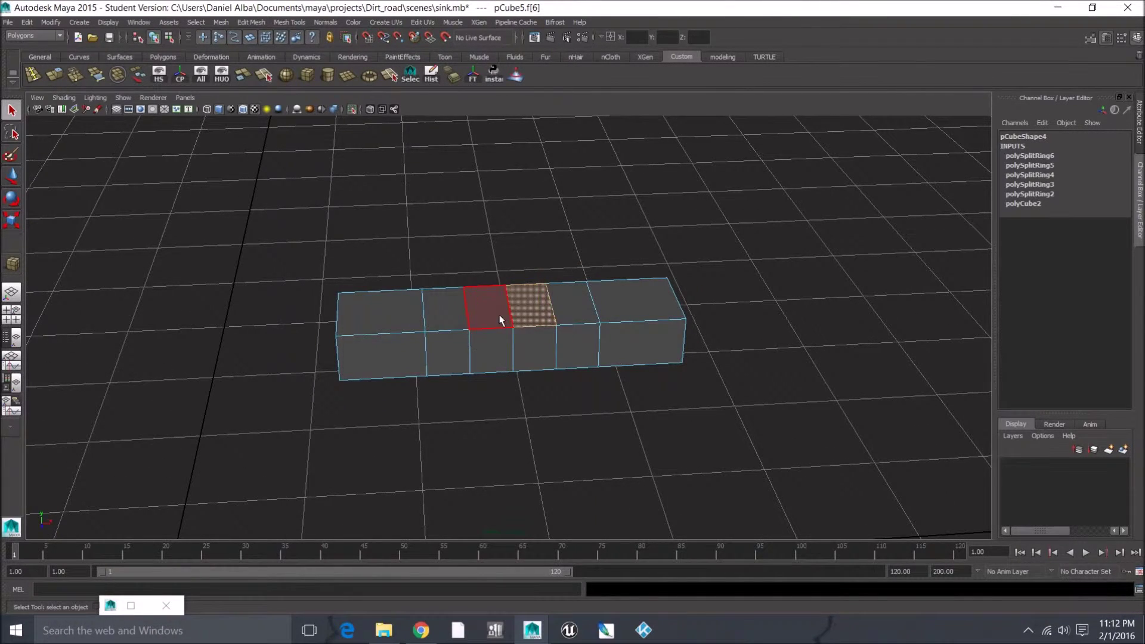
left_click(503, 317, "shift")
left_click_drag(503, 316, 572, 340, "alt")
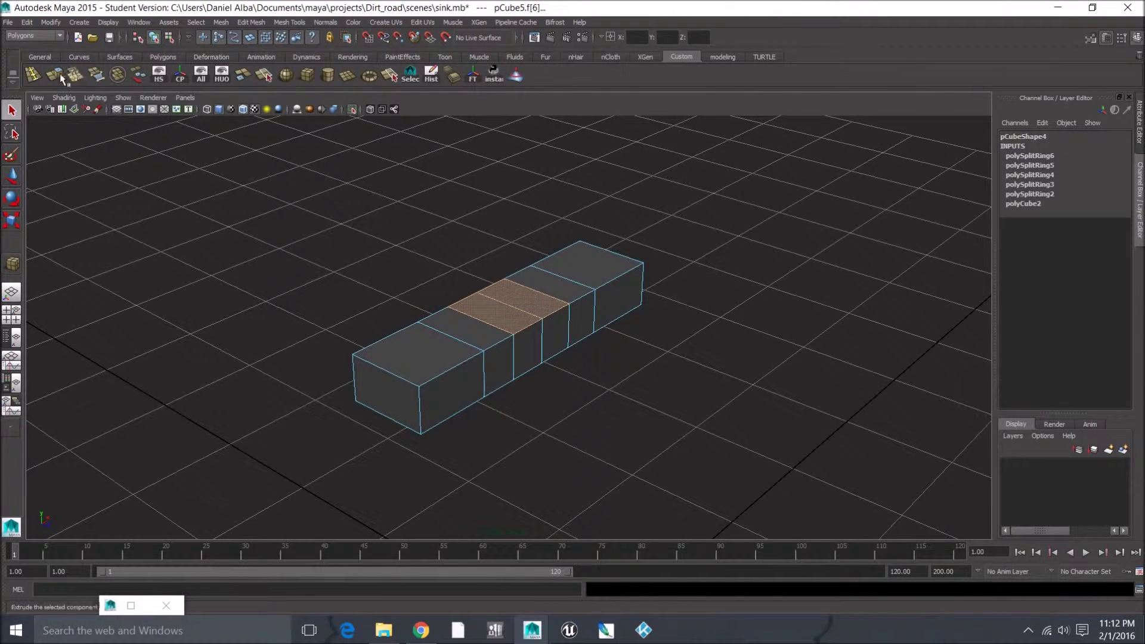
key("ctrl+e")
left_click_drag(647, 350, 627, 325, "alt")
key("w")
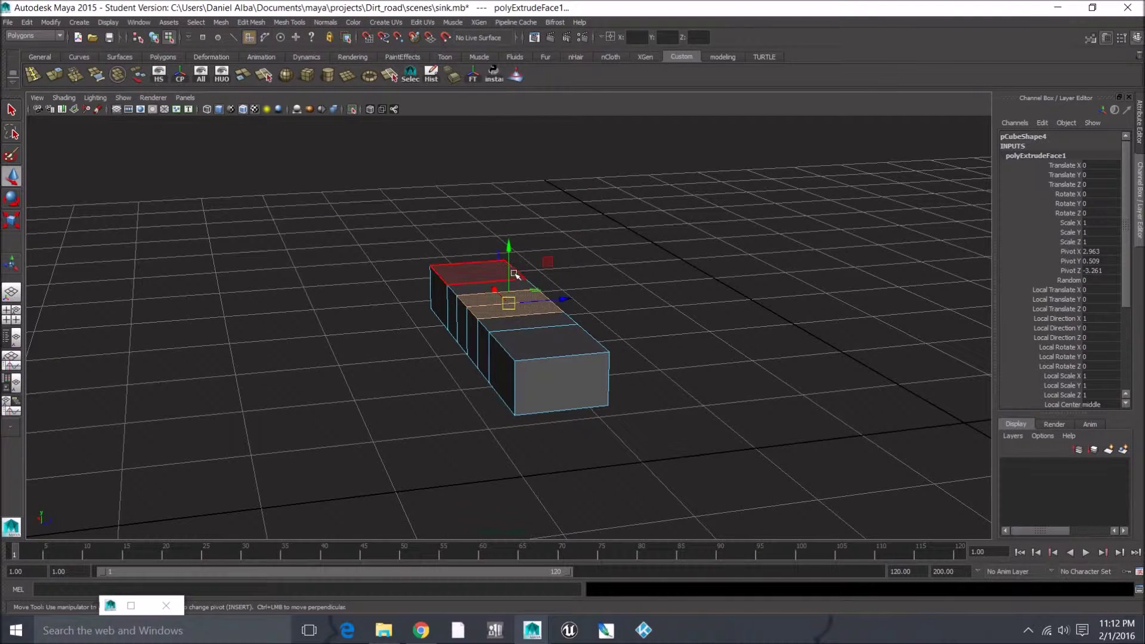
left_click_drag(511, 241, 512, 176)
left_click_drag(563, 208, 727, 205)
Rotate the extruded spout faces toward vertical so they point forward, and scale them down in height.
key("e")
left_click_drag(633, 181, 680, 161)
left_click_drag(867, 255, 809, 270, "alt")
key("r")
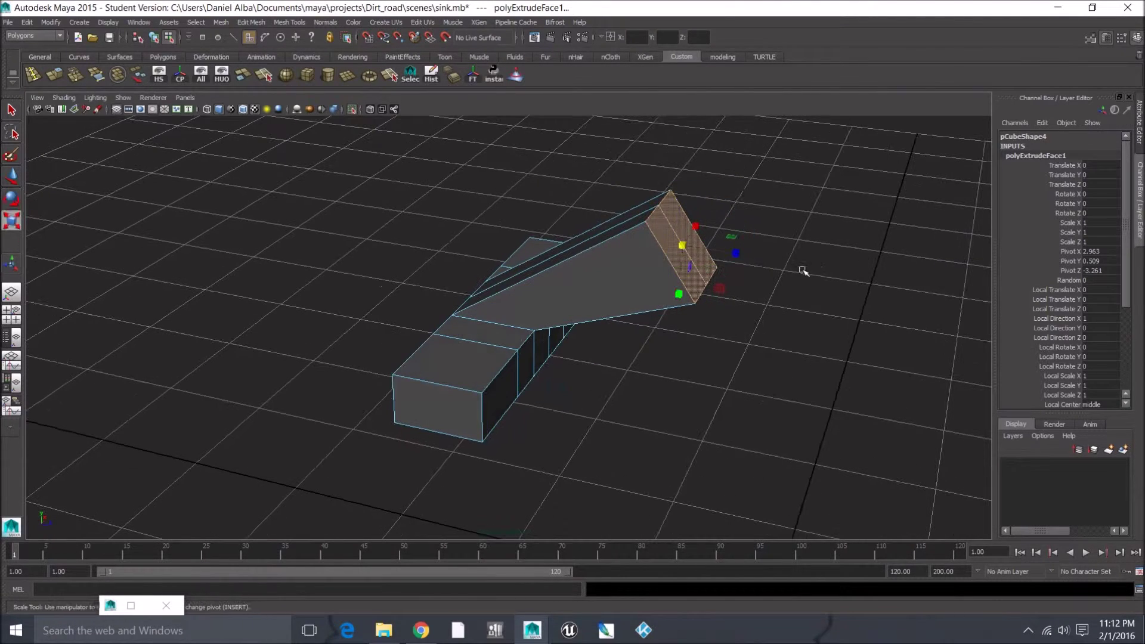
left_click_drag(680, 291, 680, 276)
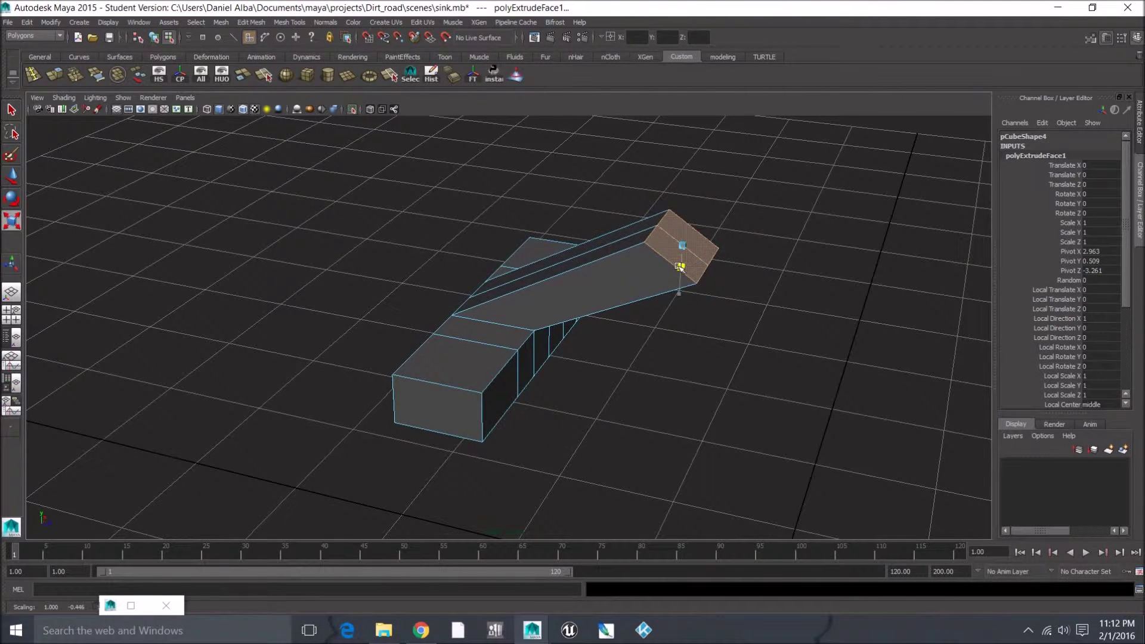
key("e")
left_click_drag(705, 205, 785, 266)
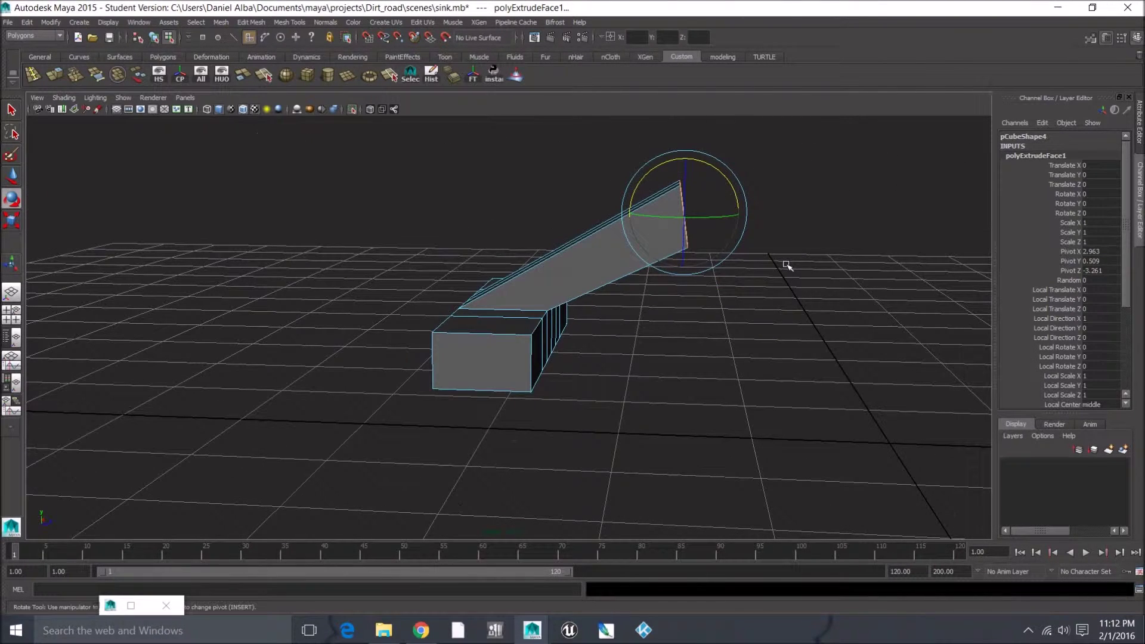
Extrude the spout's end faces again, move them forward to form a straight section, and tilt the new end faces.
key("ctrl+e")
left_click_drag(740, 209, 879, 237)
middle_click_drag(880, 237, 682, 245, "alt")
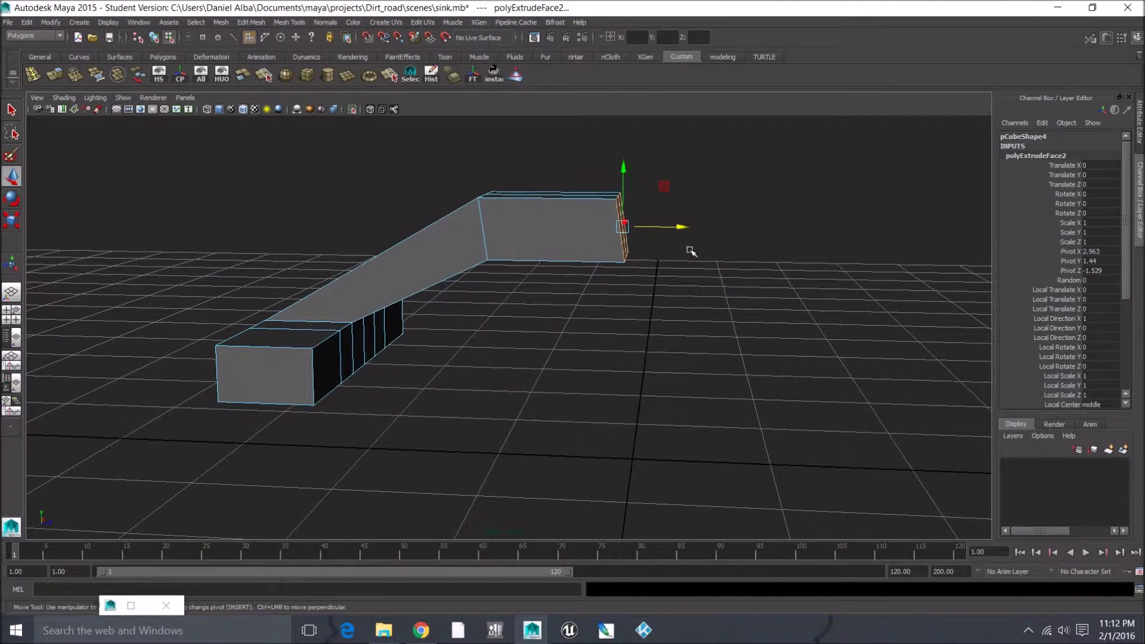
left_click_drag(687, 250, 647, 221, "alt")
key("e")
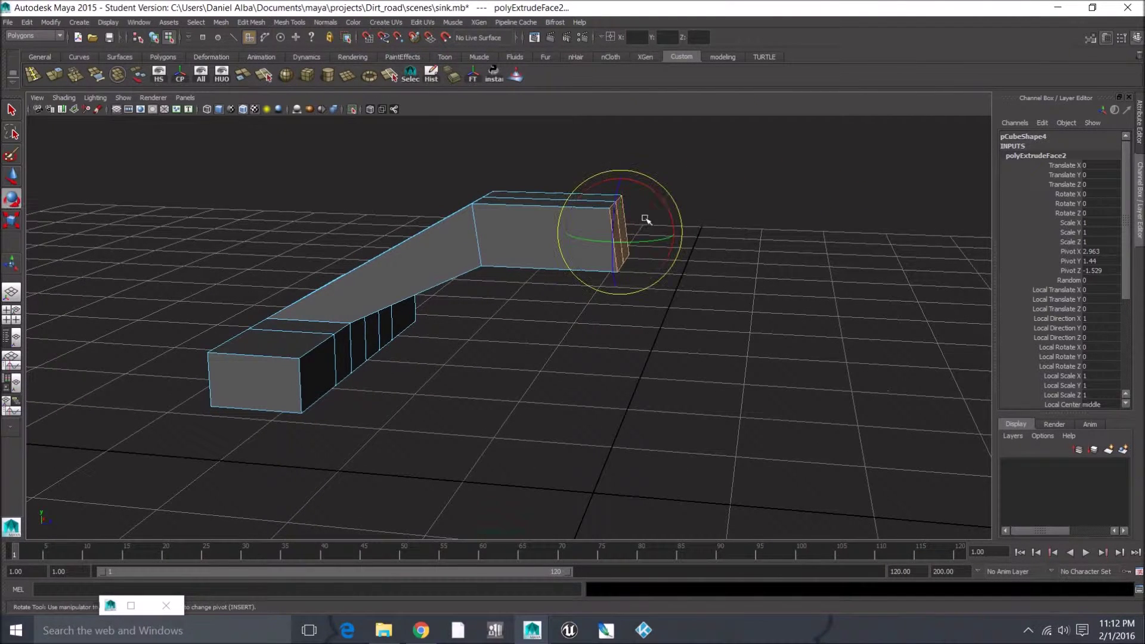
left_click(656, 195)
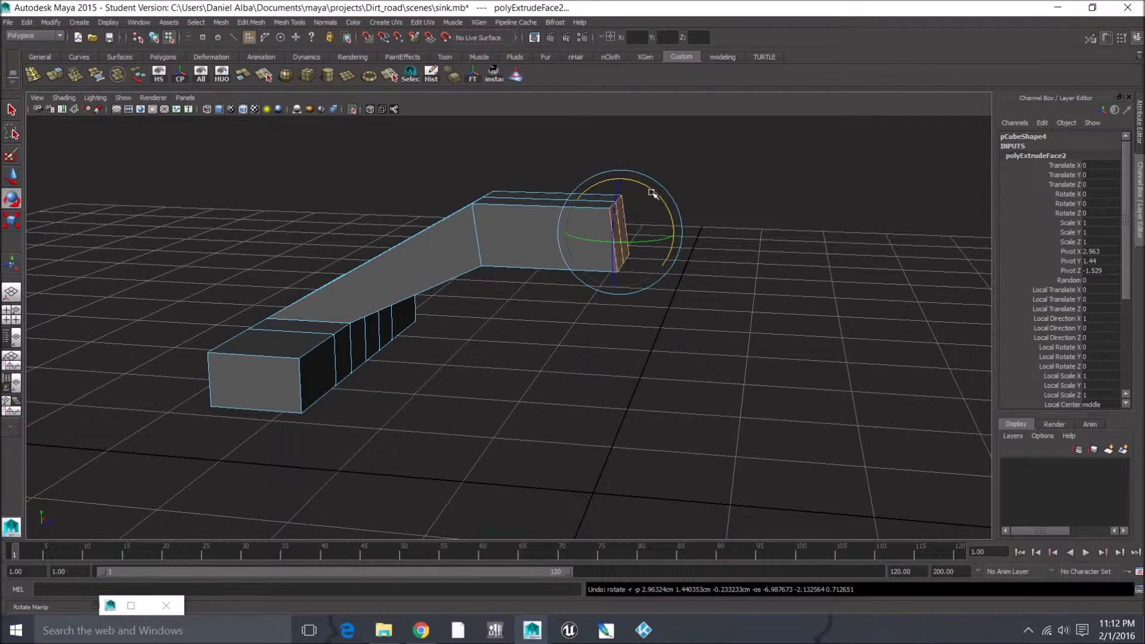
left_click_drag(653, 191, 642, 189)
left_click_drag(726, 181, 589, 244, "ctrl")
Select the extra crosswise edge loops on the base's two side arms and delete them.
right_click_drag(582, 233, 613, 222)
left_click_drag(610, 230, 513, 301, "alt")
middle_click_drag(513, 301, 552, 305, "alt")
mouse_move(551, 304)
left_mouse_down("alt")
mouse_move(567, 312)
mouse_move(542, 294)
left_mouse_up("alt")
left_click(542, 294)
right_click_drag(543, 293, 539, 278)
left_click(390, 258)
right_click_drag(390, 260, 498, 271)
right_click_drag(543, 210, 649, 240)
Select all the bottom faces of the faucet base and delete them.
left_click_drag(652, 269, 613, 320, "alt")
right_click_drag(613, 320, 616, 334)
left_click_drag(616, 334, 625, 317, "alt")
left_click(615, 423)
left_click(523, 427, "shift")
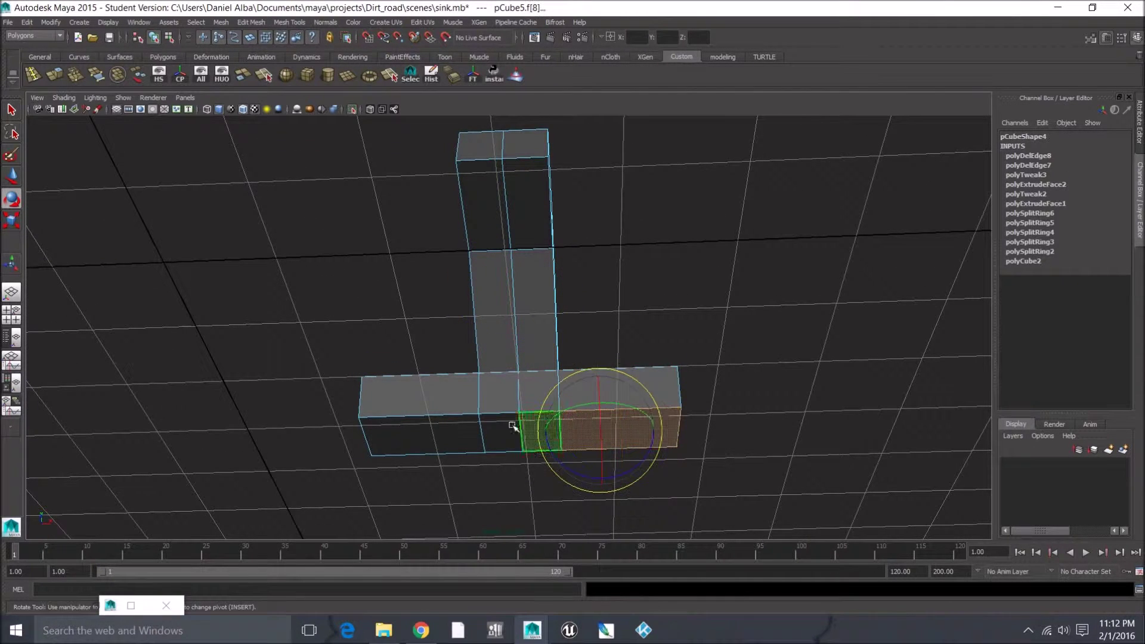
left_click(499, 428, "shift")
left_click(470, 427, "shift")
key("Delete")
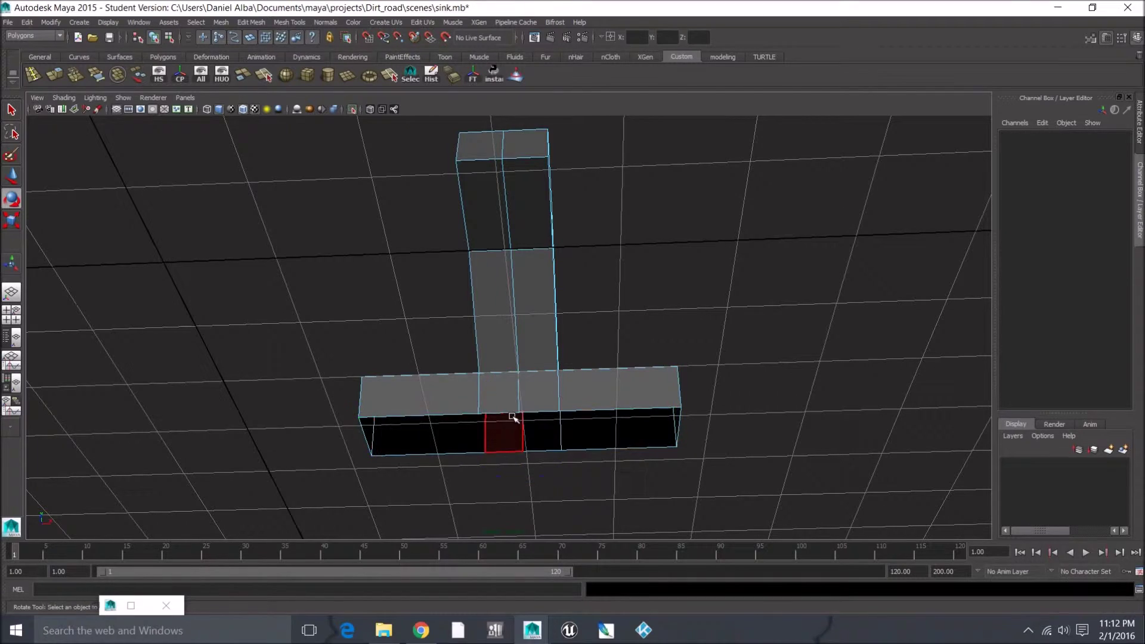
Select all edges of the faucet mesh and bevel them.
left_click_drag(495, 394, 539, 449, "alt")
right_click_drag(614, 229, 615, 233)
left_click_drag(615, 233, 544, 256, "alt")
left_click(544, 259)
right_click(542, 275)
left_click(540, 248)
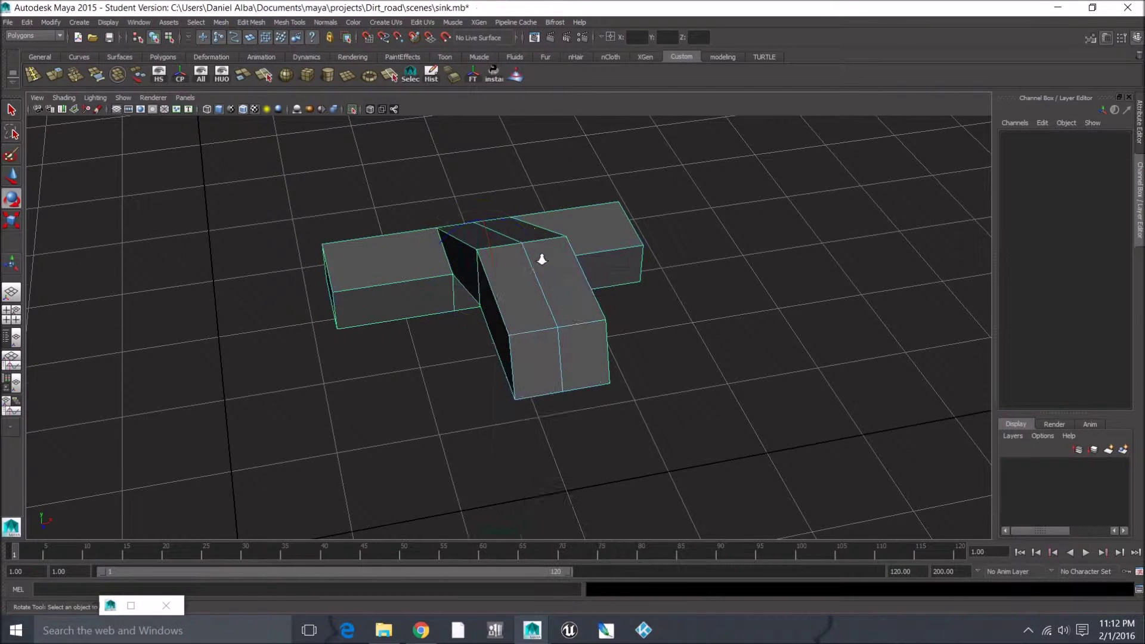
scroll(542, 258, "down", 5)
left_click_drag(612, 233, 289, 439)
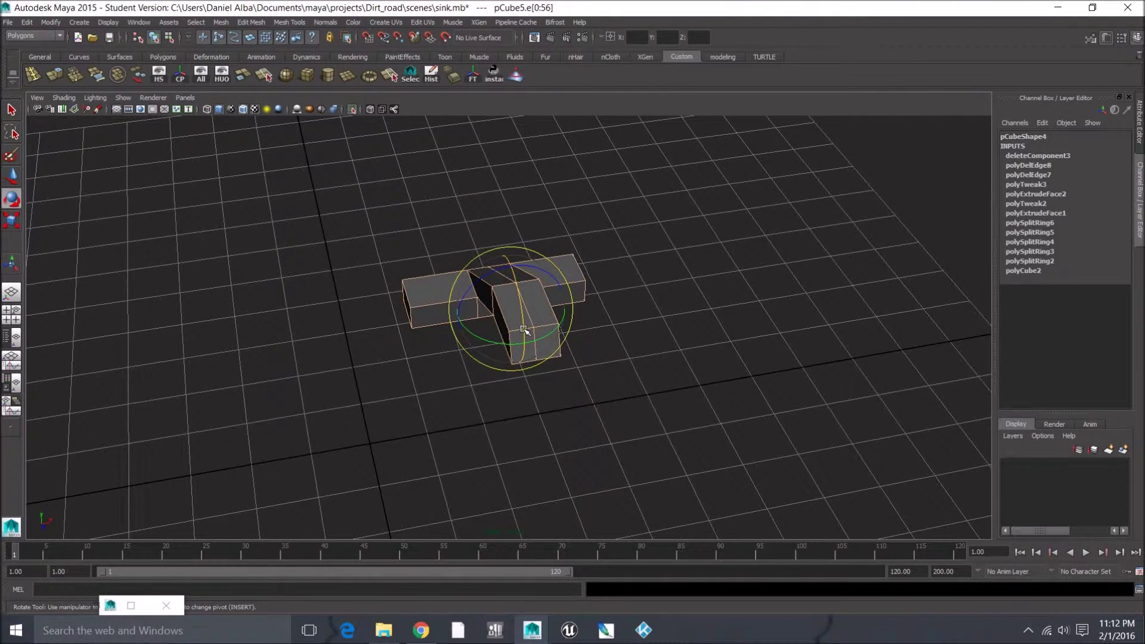
key("q")
left_click_drag(544, 338, 554, 268, "alt")
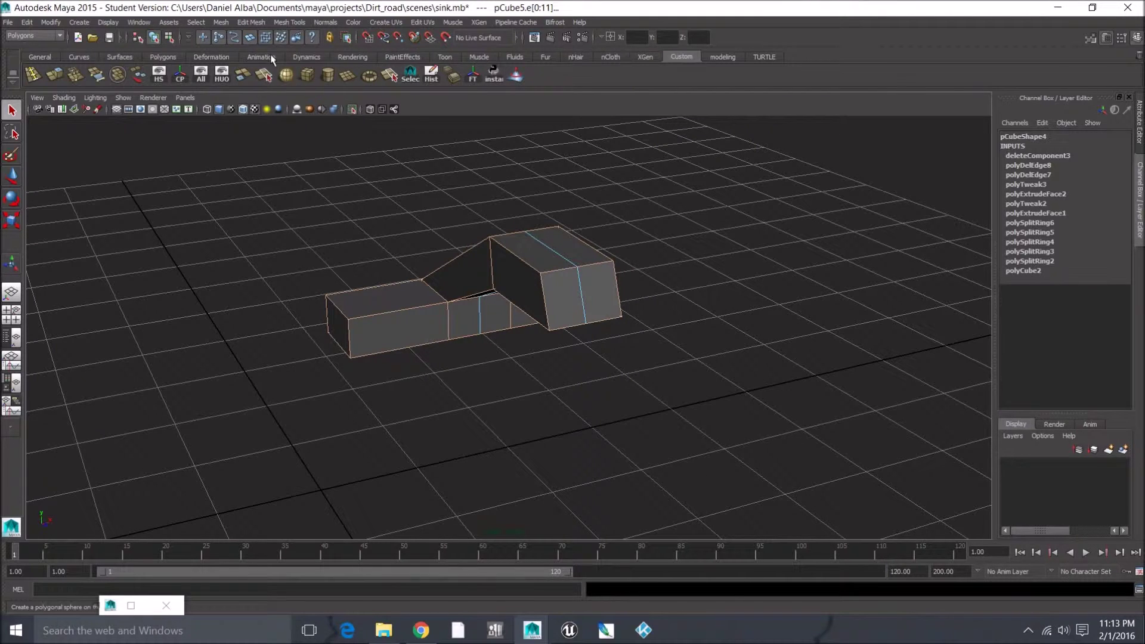
left_click(240, 23)
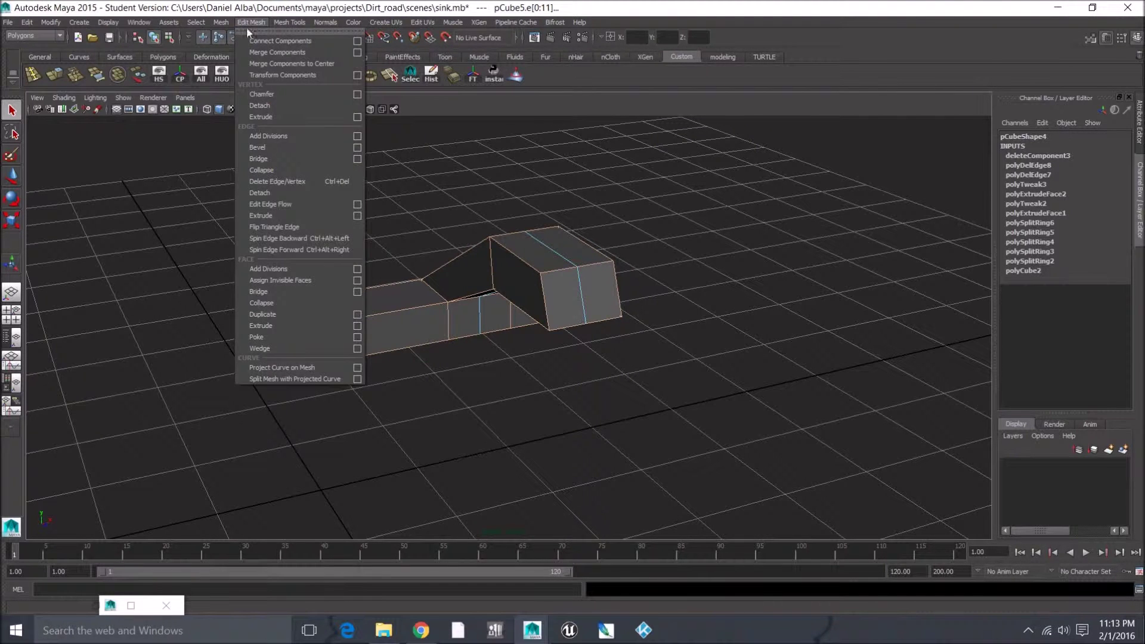
left_click(271, 148)
left_click_drag(750, 280, 748, 280, "alt")
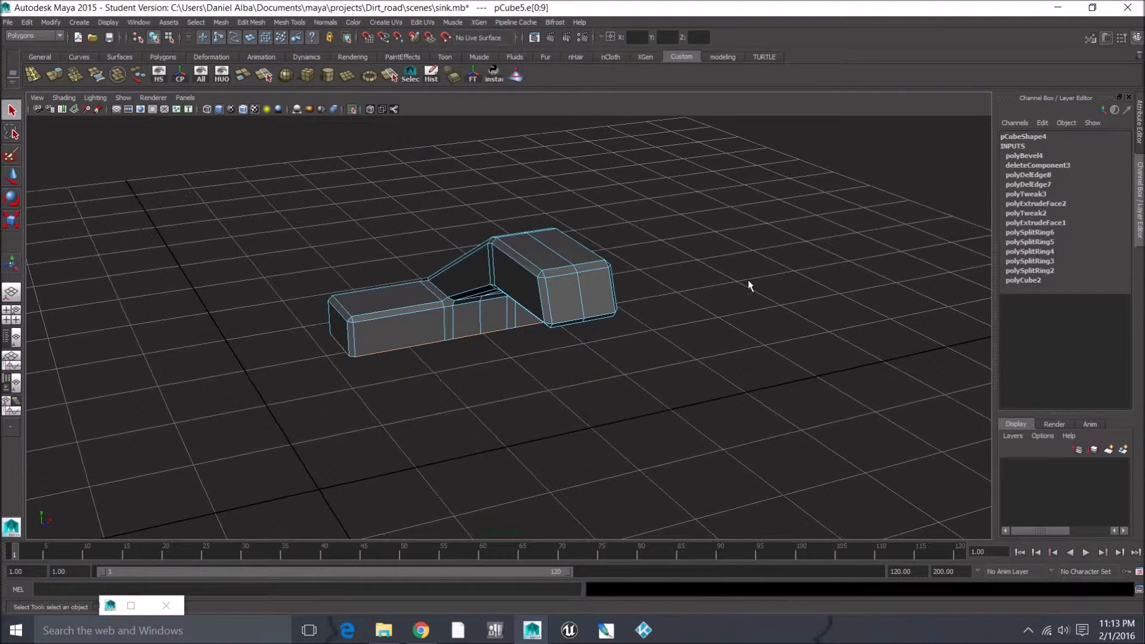
Set the new bevel's segments to 3.
left_click(1031, 156)
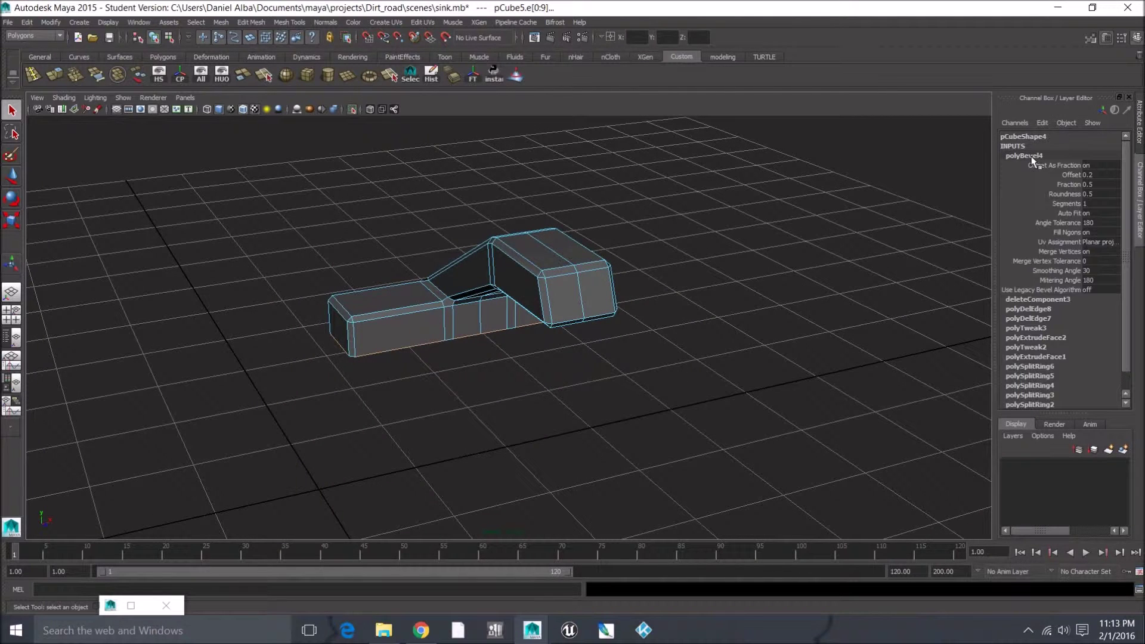
left_click(1065, 203)
middle_click_drag(872, 235, 881, 237)
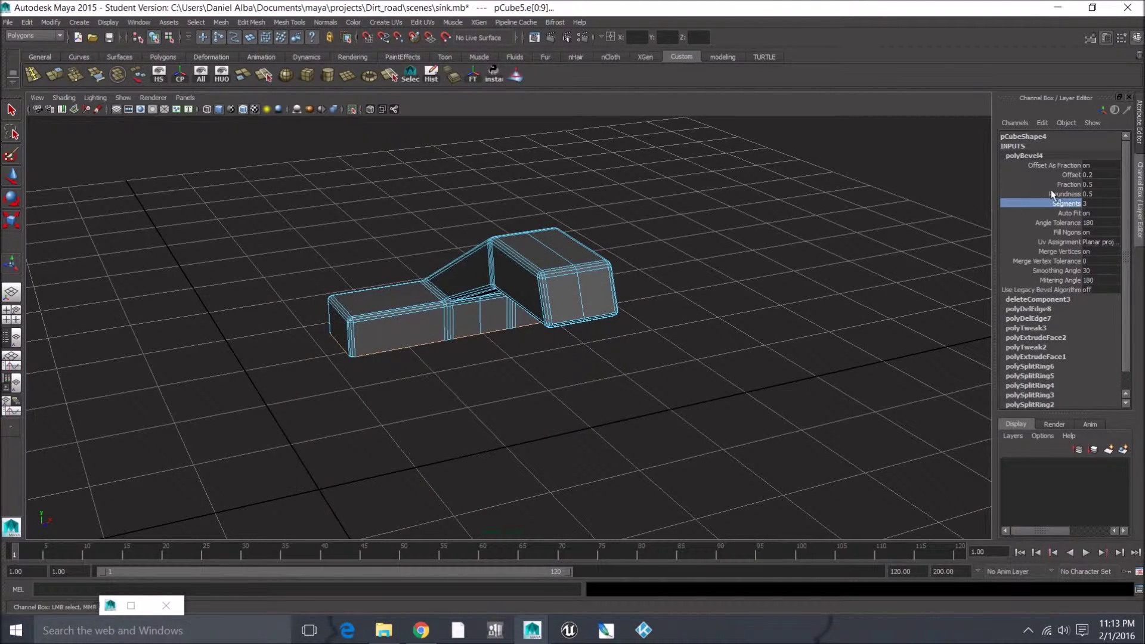
left_click(1068, 184)
middle_click_drag(893, 210, 900, 212)
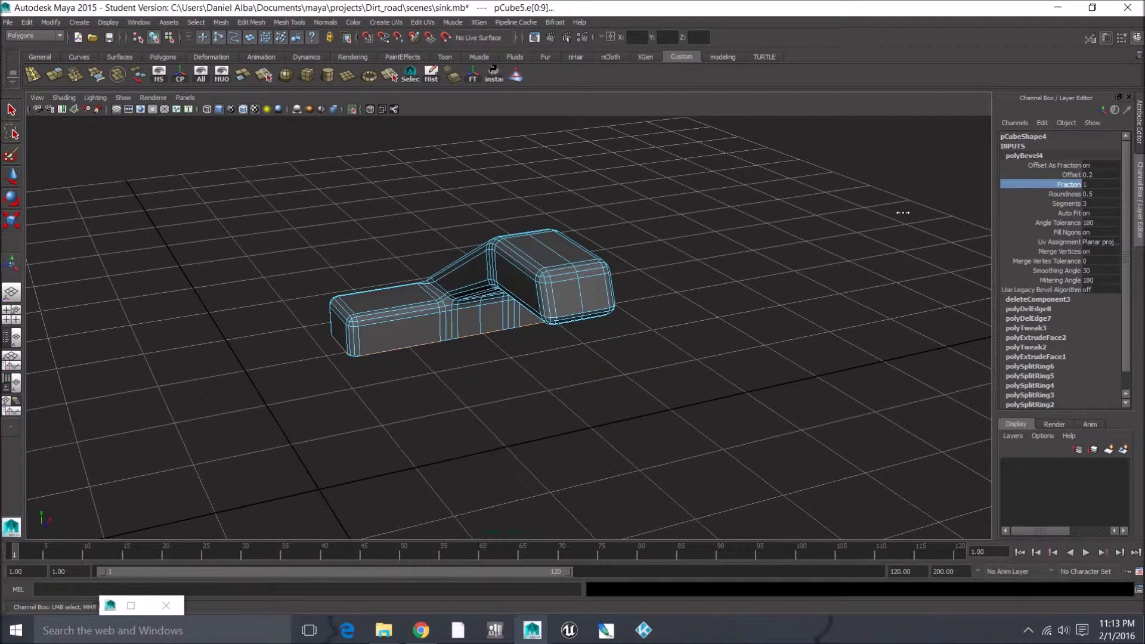
key("ctrl+z")
Return the faucet to object mode, deselect it, and turn off the wireframe-on-shaded display.
left_click_drag(836, 225, 542, 248, "alt")
right_click(547, 248)
right_click_drag(560, 240, 616, 231)
left_click_drag(616, 230, 633, 272, "alt")
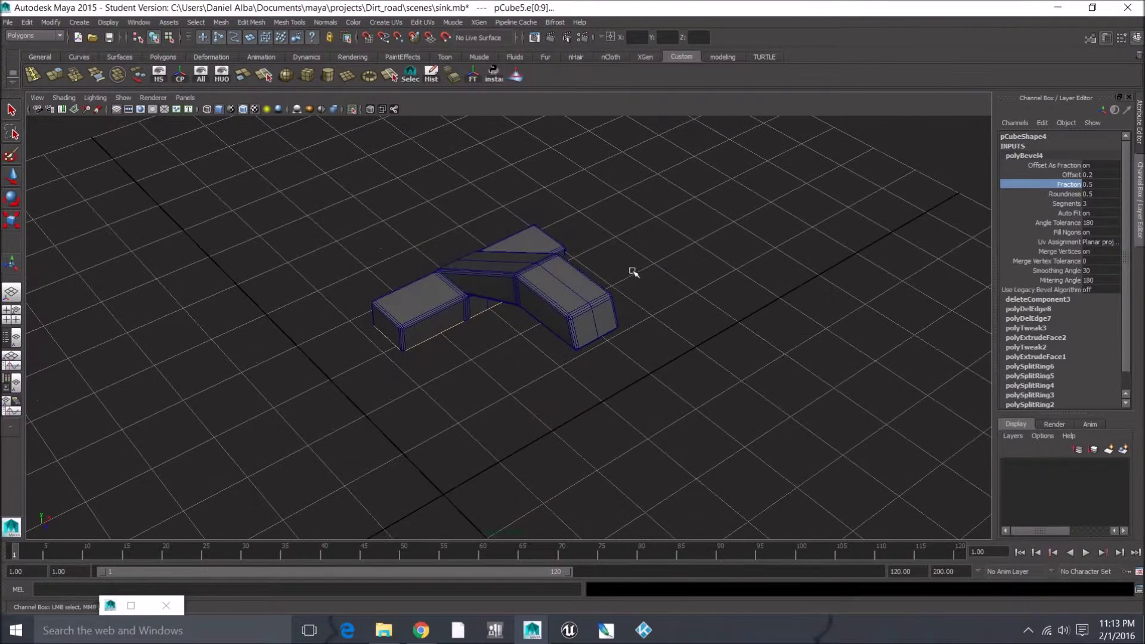
left_click_drag(340, 123, 261, 136, "alt")
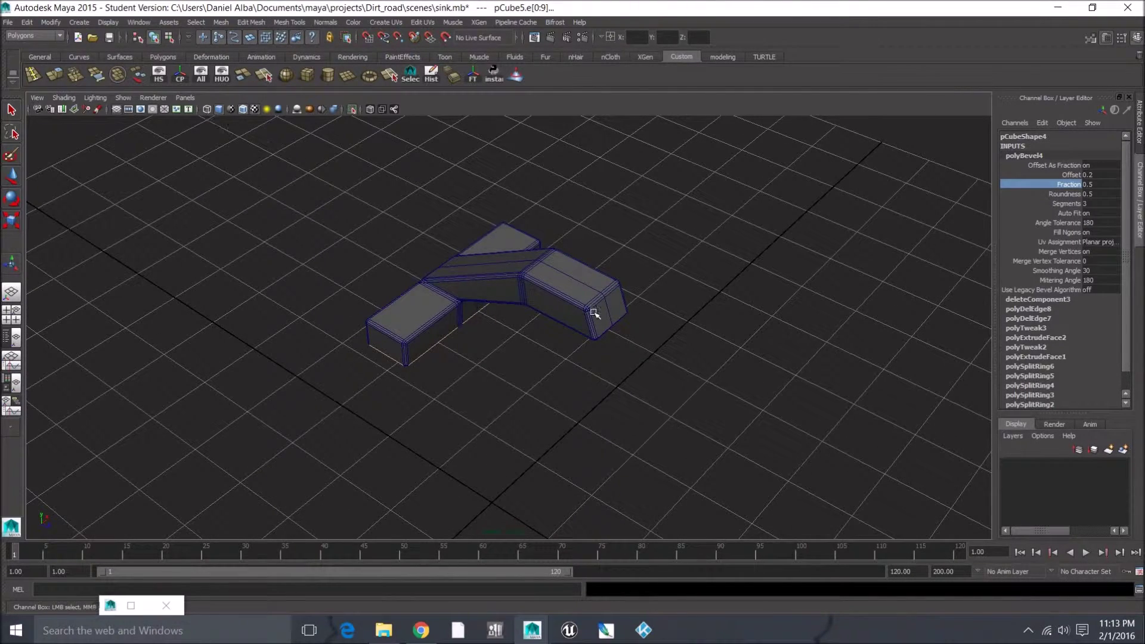
key("F8")
left_click_drag(559, 335, 591, 343)
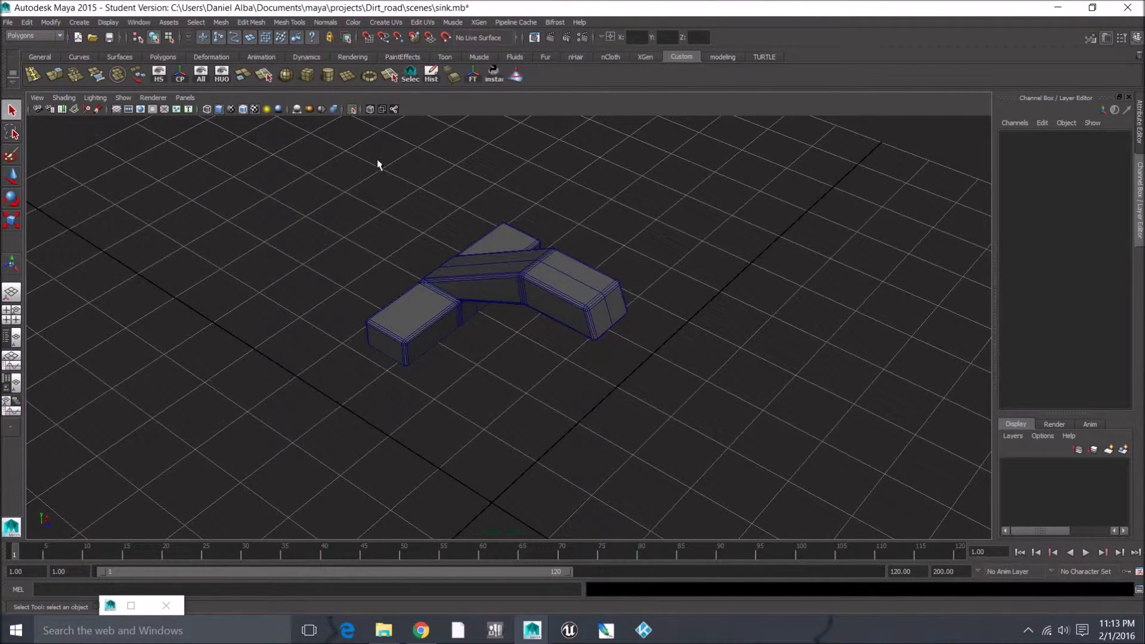
left_click(244, 110)
Select the faucet and soften its edges for smooth shading.
mouse_move(559, 298)
left_mouse_down("alt")
mouse_move(577, 248)
mouse_move(548, 238)
left_mouse_up("alt")
left_click(540, 256)
right_click_drag(541, 256, 616, 264, "shift")
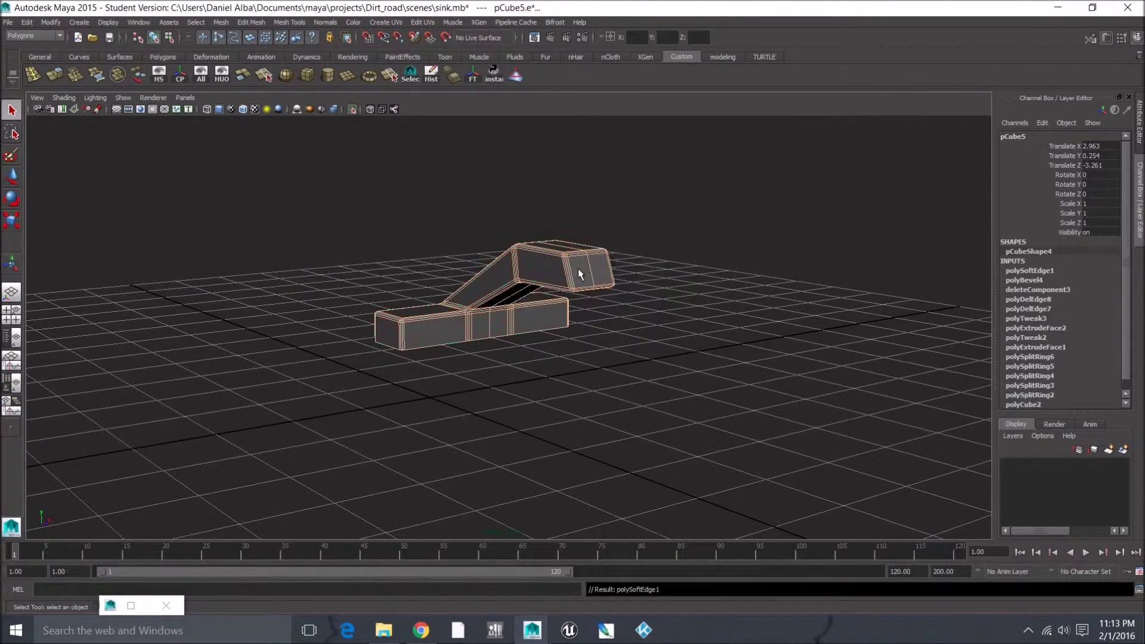
left_click_drag(624, 314, 623, 325, "alt")
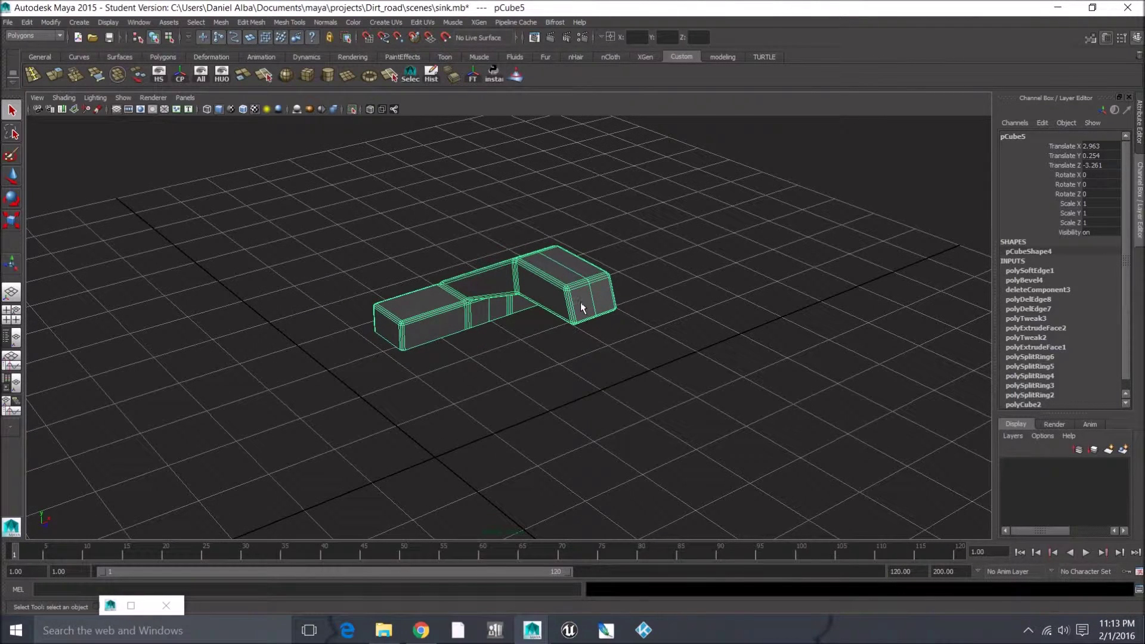
mouse_move(579, 300)
right_mouse_down("shift")
mouse_move(596, 316)
mouse_move(596, 301)
mouse_move(592, 311)
right_mouse_up("shift")
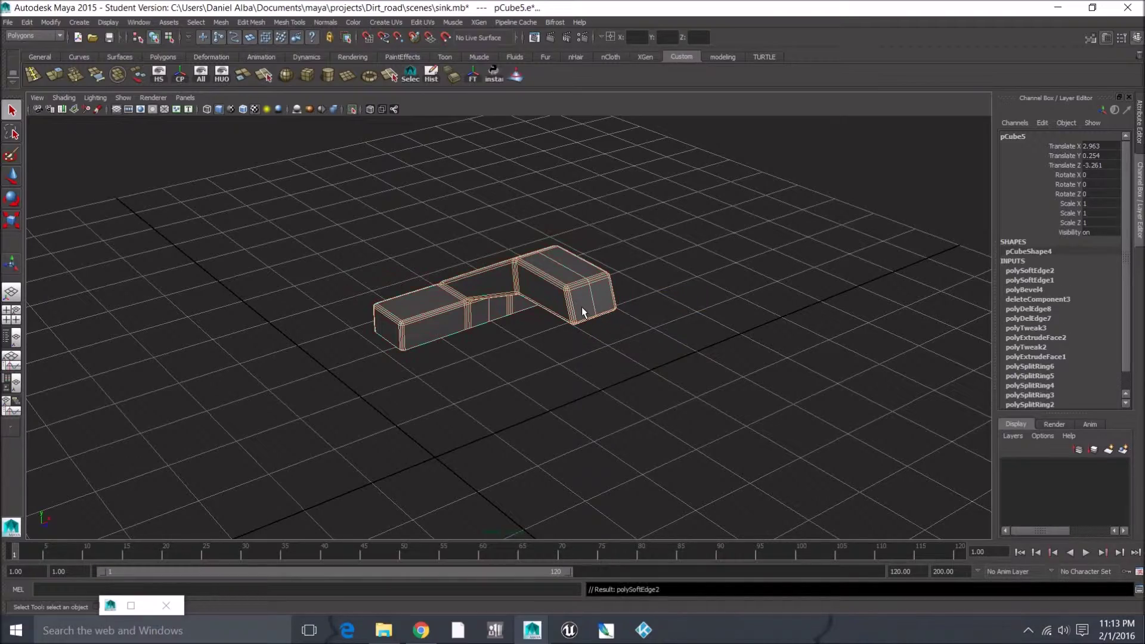
Deselect the faucet and examine its softened, beveled surfaces from several angles.
left_click_drag(648, 316, 616, 317, "alt")
left_click(652, 321)
scroll(656, 321, "up", 5)
left_click_drag(519, 298, 679, 325, "alt")
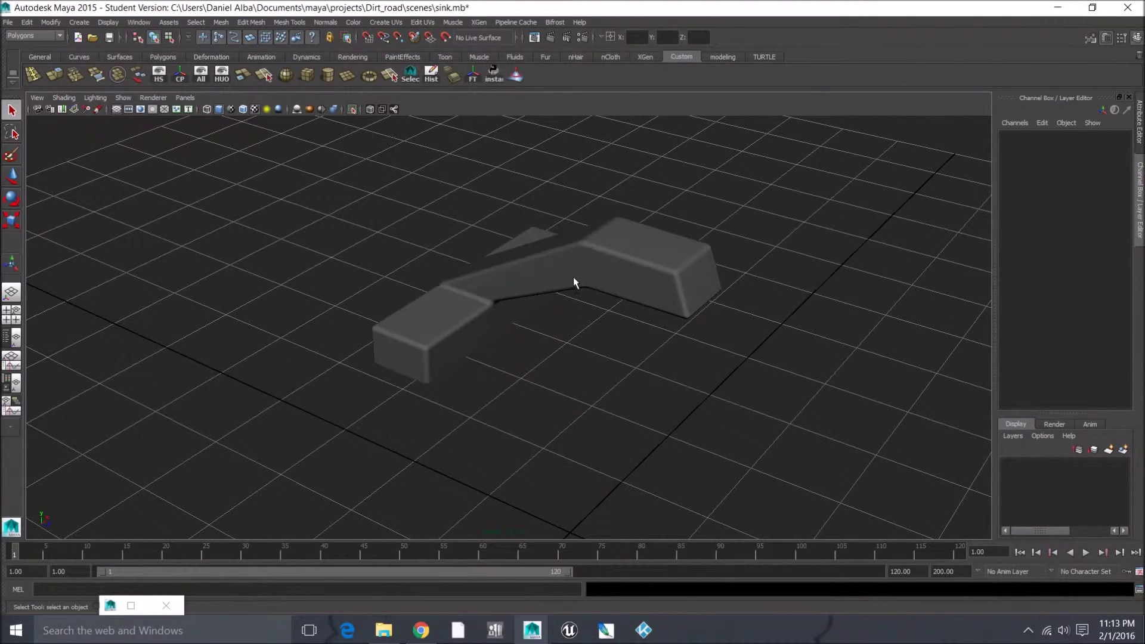
left_click(639, 288)
left_click_drag(768, 311, 668, 358, "alt")
scroll(614, 348, "up", 3)
left_click(592, 406)
scroll(690, 343, "down", 3)
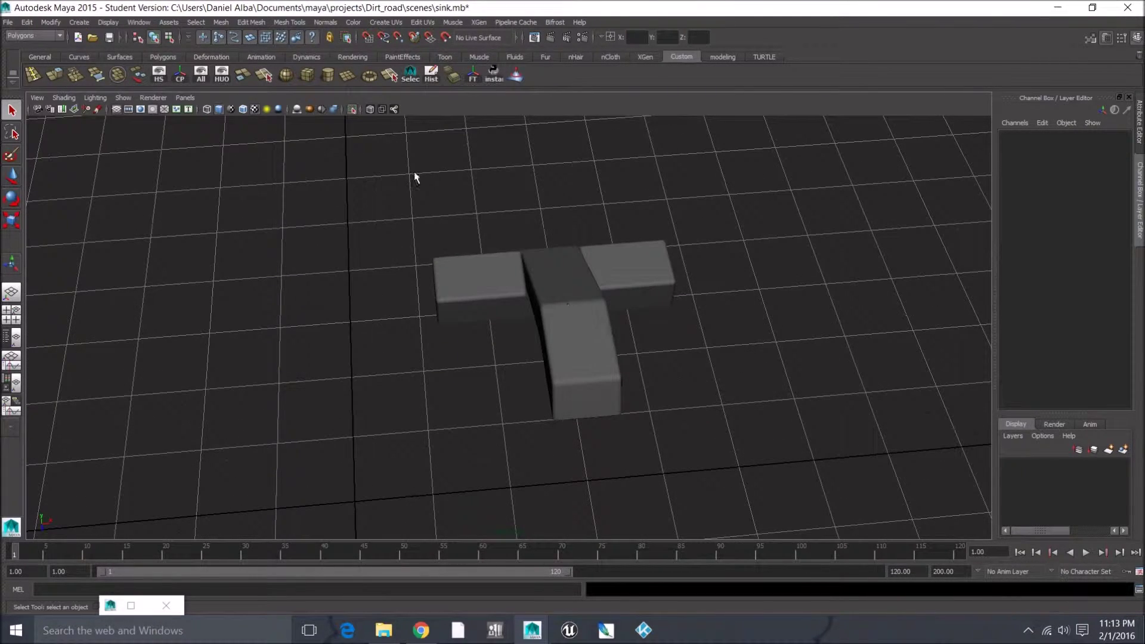
Create a polygon cylinder, scale it uniformly to 0.162, and move it above the faucet's right arm at Z -3.193.
left_click(328, 75)
left_click_drag(600, 217, 463, 217, "alt")
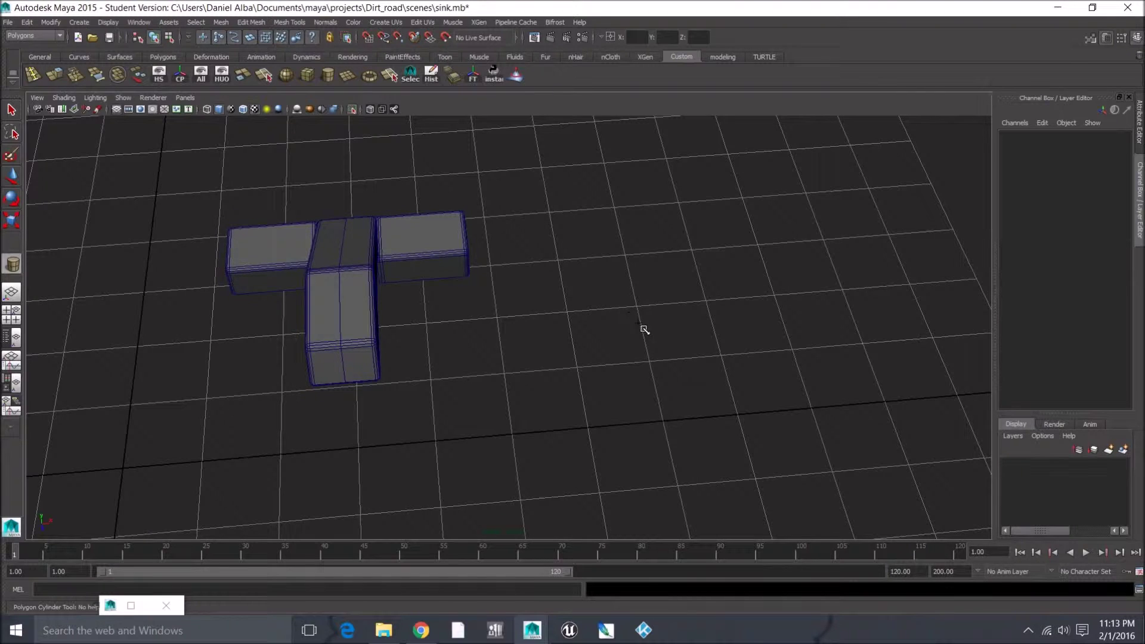
left_click(651, 219)
left_click(436, 234)
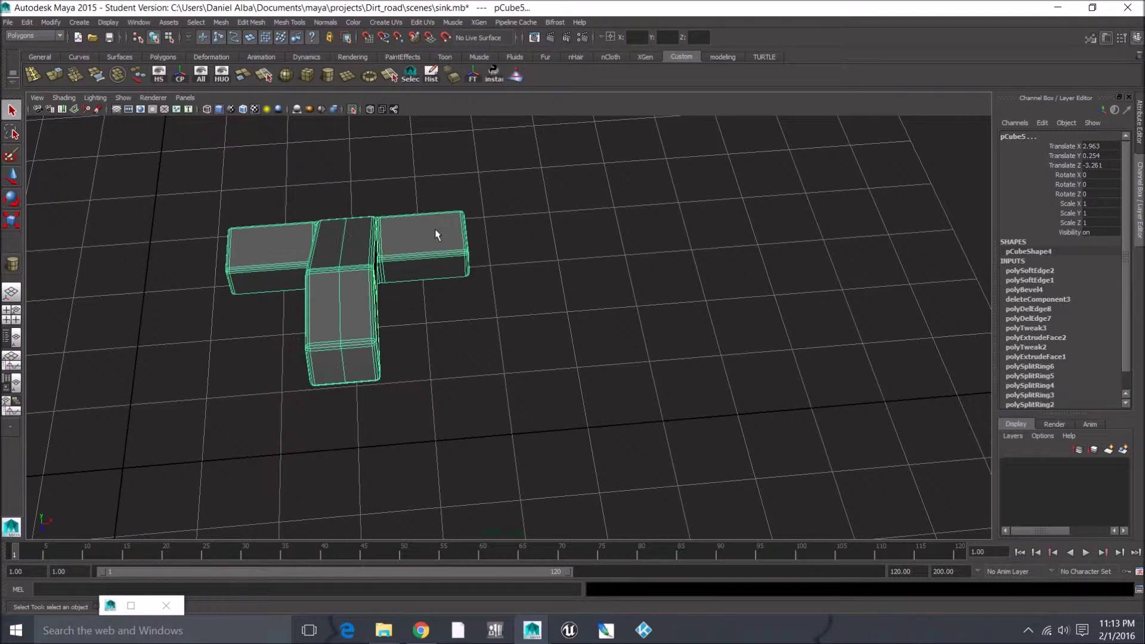
left_click_drag(445, 236, 519, 235, "alt")
left_click(661, 270)
key("r")
key("w")
left_click_drag(672, 263, 512, 245)
key("f")
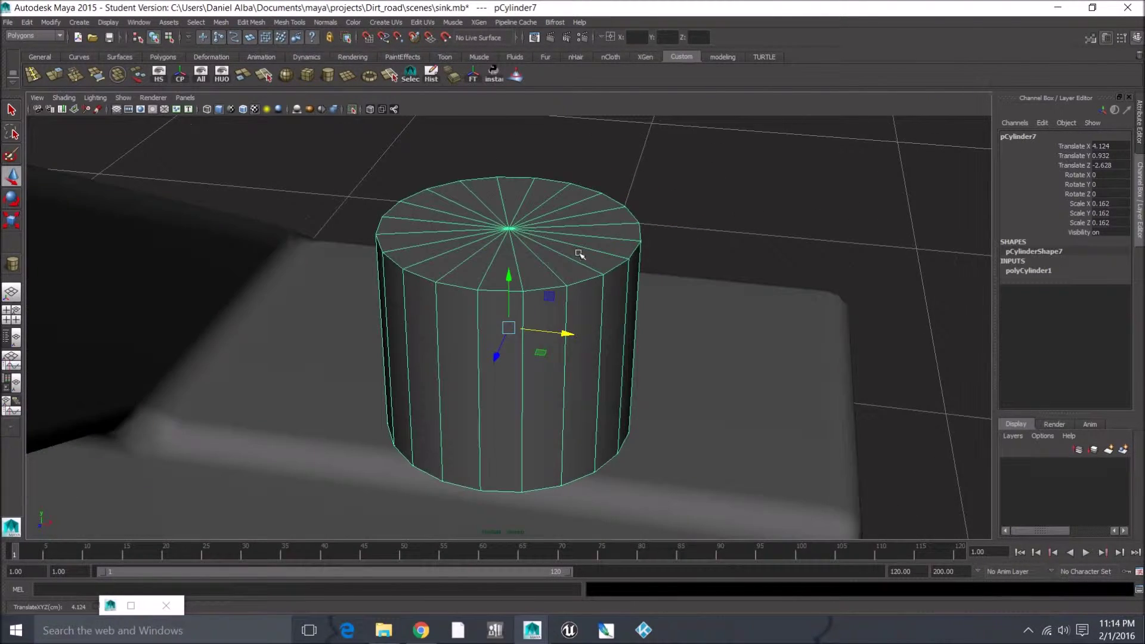
scroll(506, 286, "down", 5)
left_click_drag(484, 328, 728, 310)
Select the cylinder's bottom cap faces and delete them.
right_click_drag(564, 310, 563, 331)
left_click_drag(669, 330, 454, 391)
left_click_drag(642, 273, 454, 318, "ctrl")
scroll(669, 298, "up", 5)
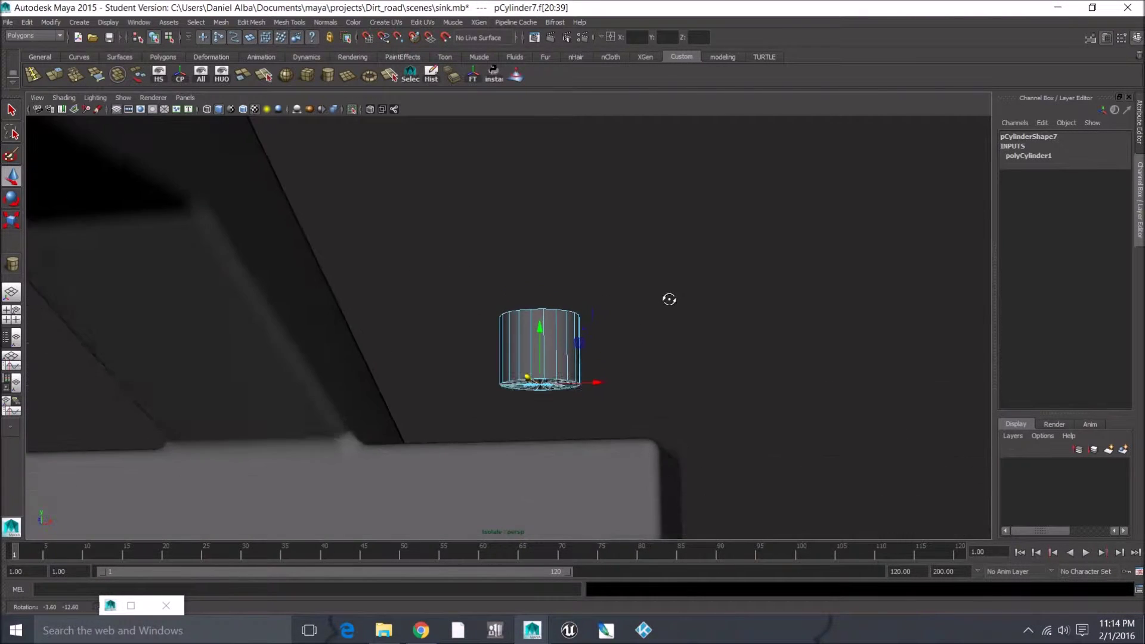
key("Delete")
left_click_drag(661, 313, 582, 274, "alt")
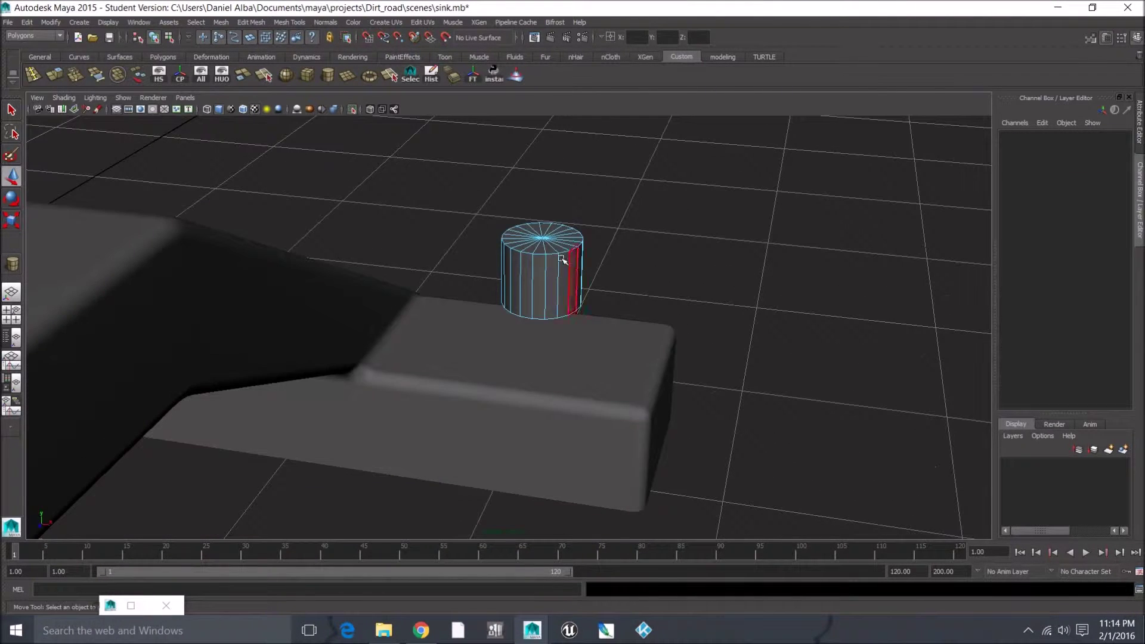
Lower the cylinder to Y 0.593 and flatten it into a thin disc, scaling it to 0.183 across and 0.034 in height.
right_click_drag(544, 267, 577, 255)
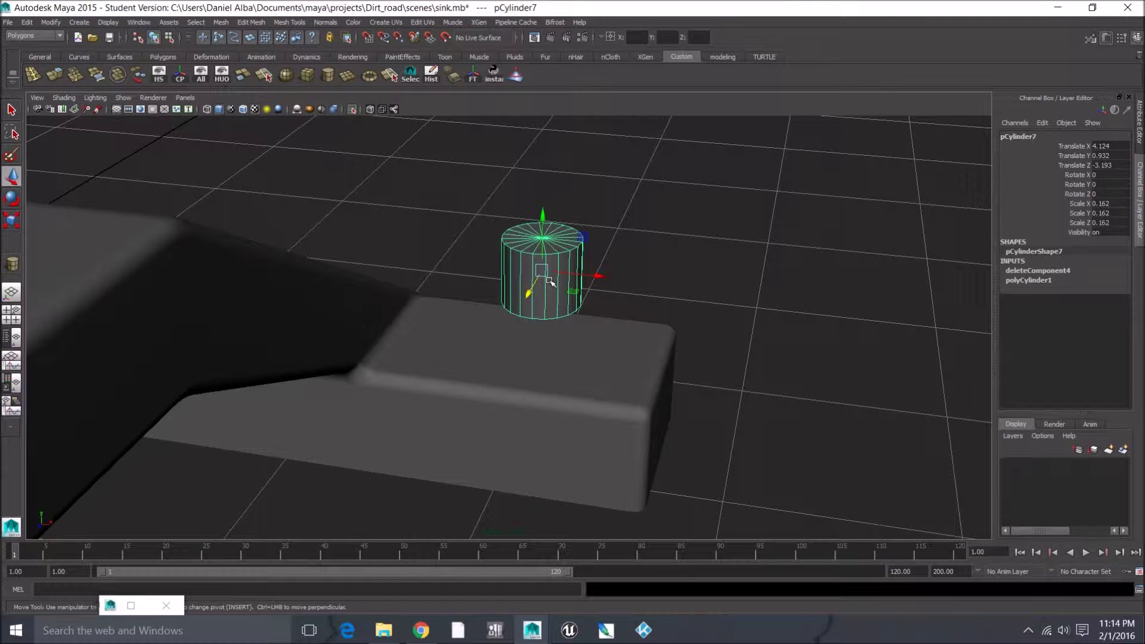
left_click_drag(548, 217, 556, 287)
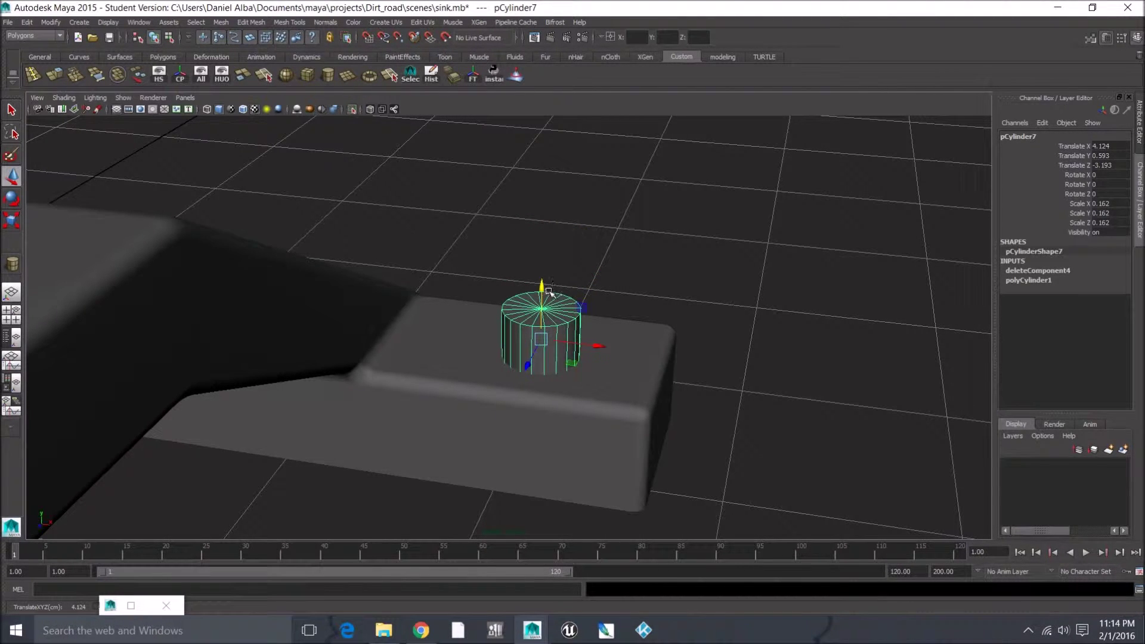
key("r")
left_click_drag(542, 286, 582, 378)
key("w")
scroll(583, 384, "up", 3)
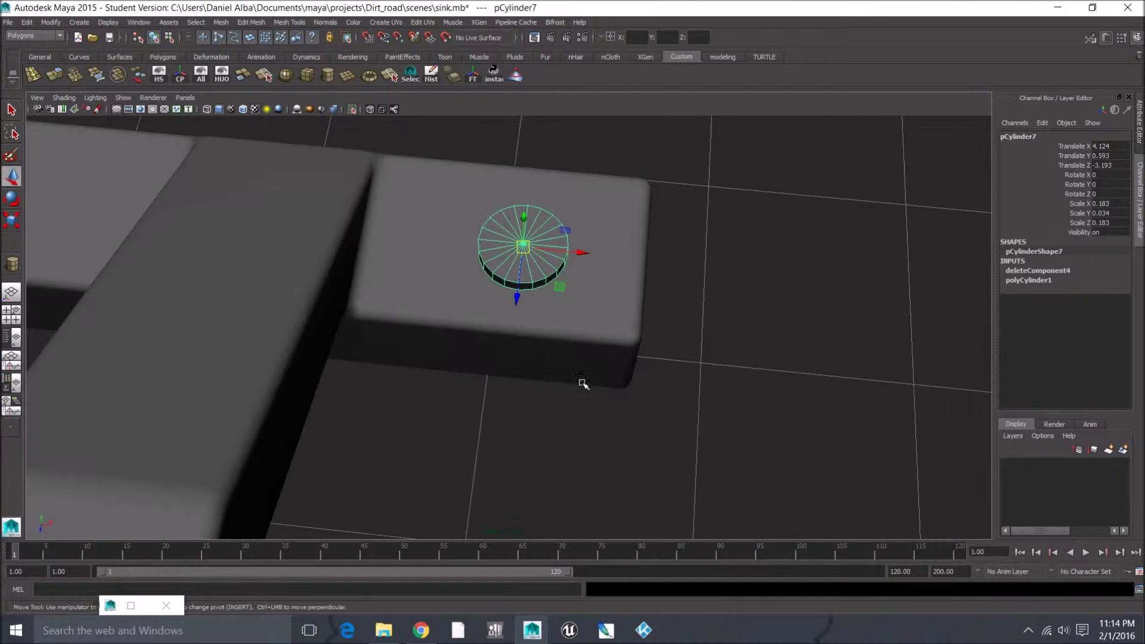
Enlarge the disc to a scale of 0.269 across, and seat it on the arm at Y 0.513, Z -3.274.
key("r")
left_click_drag(533, 253, 557, 259)
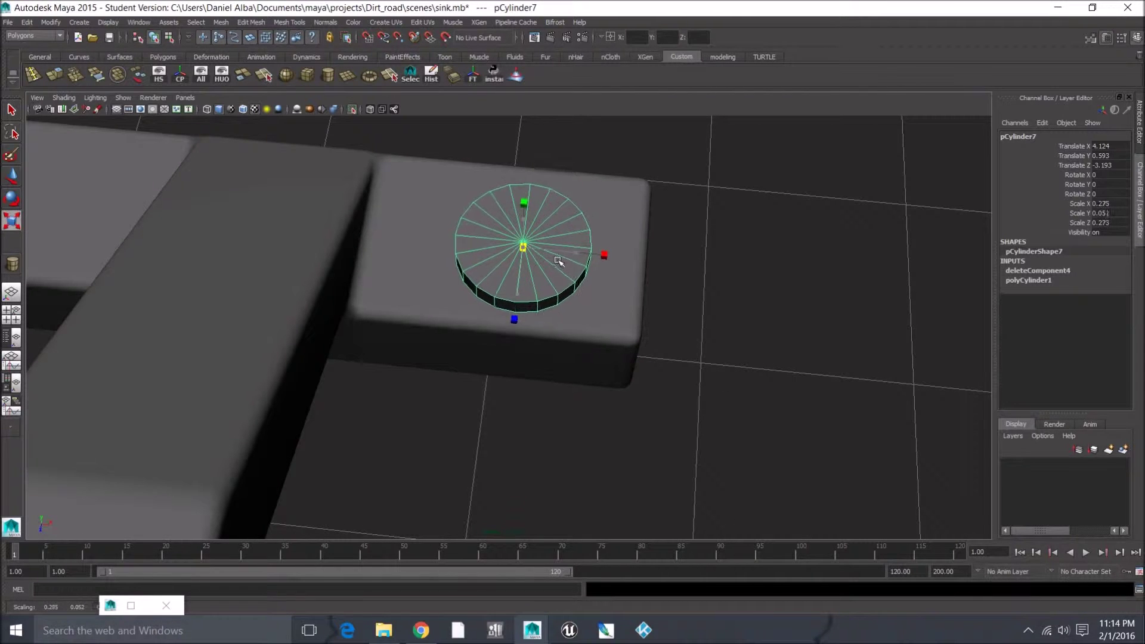
key("w")
mouse_move(523, 218)
left_mouse_down()
mouse_move(524, 242)
mouse_move(524, 232)
left_mouse_up()
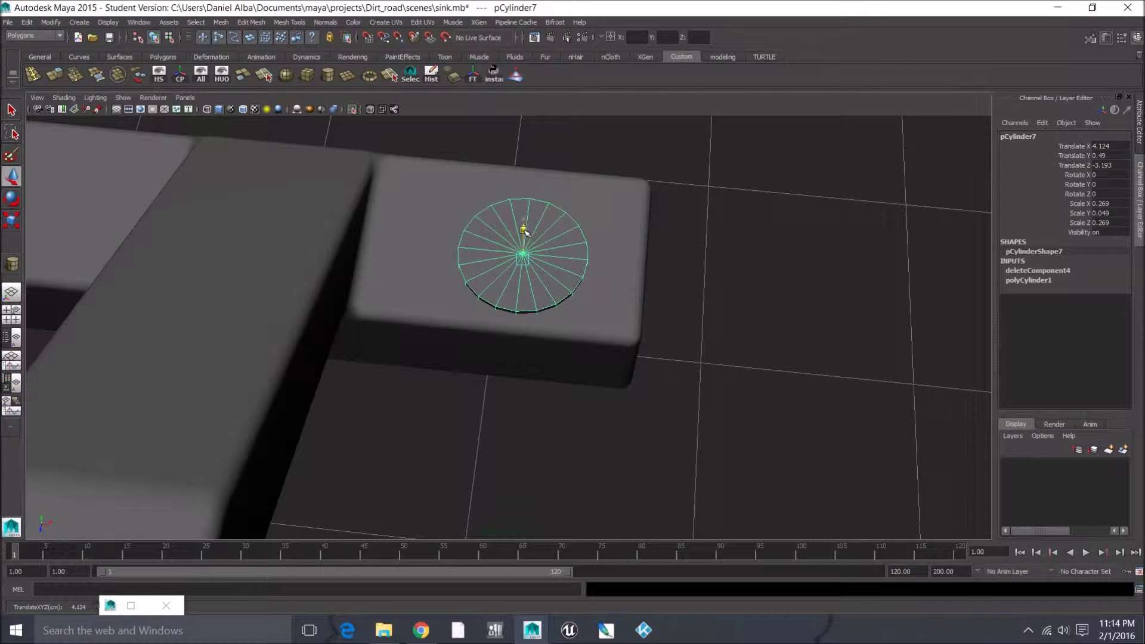
left_click_drag(520, 282, 523, 266)
left_click_drag(522, 294, 535, 269, "alt")
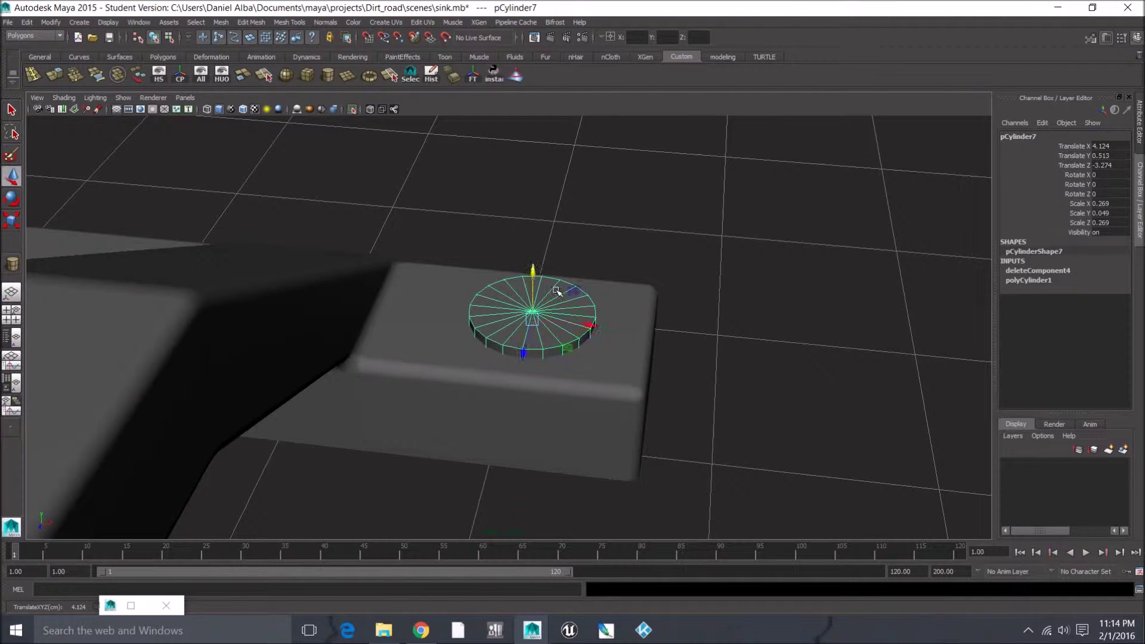
Duplicate the disc, raise the copy to Y 1.273, and scale it to 0.214 across and 0.431 in height.
key("ctrl+d")
left_click_drag(532, 270, 515, 225)
key("r")
left_click_drag(527, 179, 545, 1)
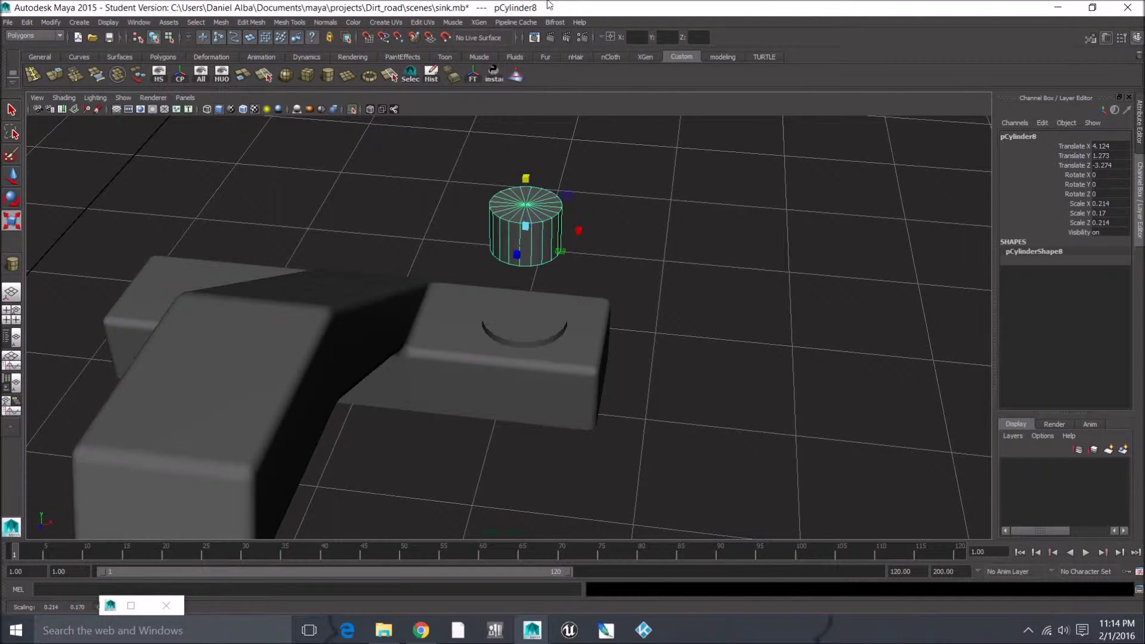
scroll(552, 191, "down", 3)
left_click_drag(519, 225, 576, 261)
Insert an edge loop around the middle of the upright handle cylinder and scale it outward to form a bulge.
scroll(577, 263, "up", 3)
scroll(577, 263, "up", 2)
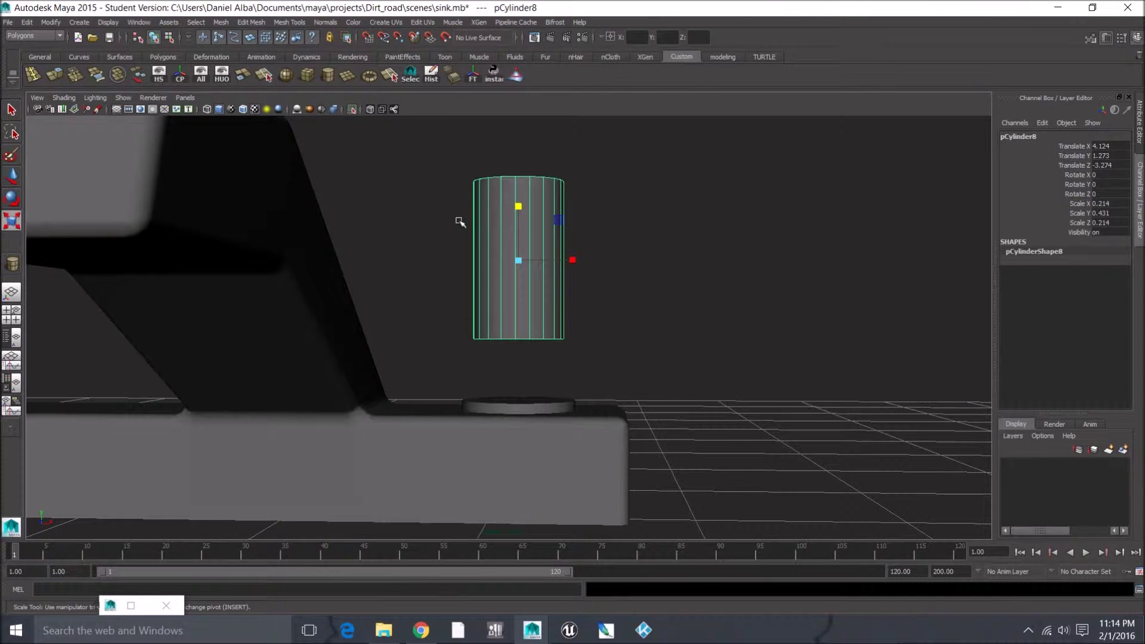
right_click_drag(505, 225, 506, 204)
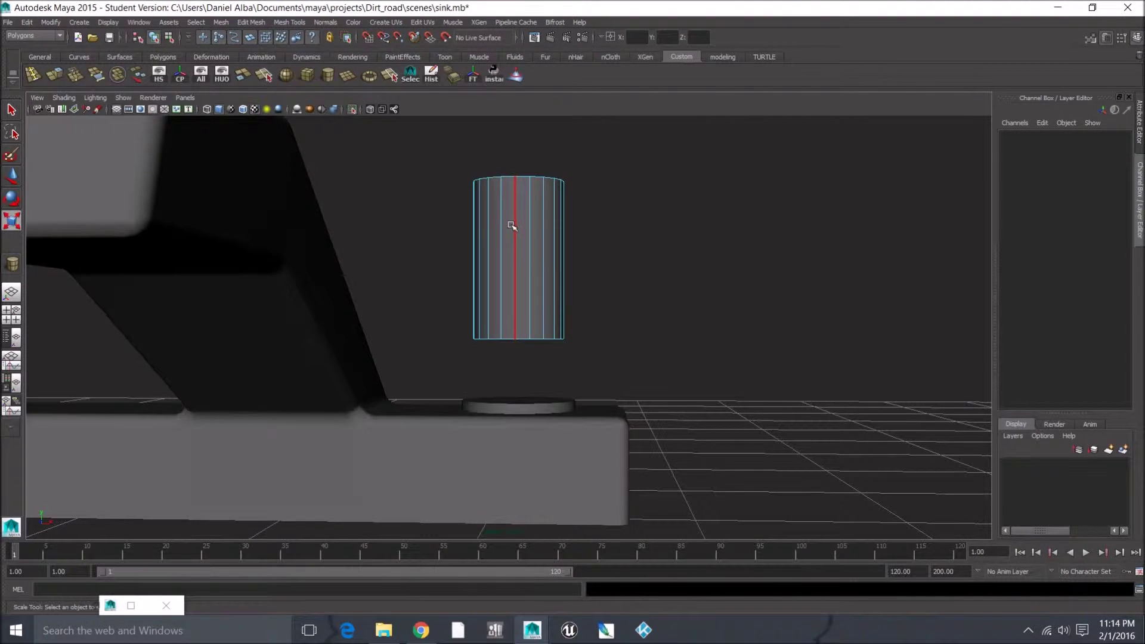
left_click(513, 226)
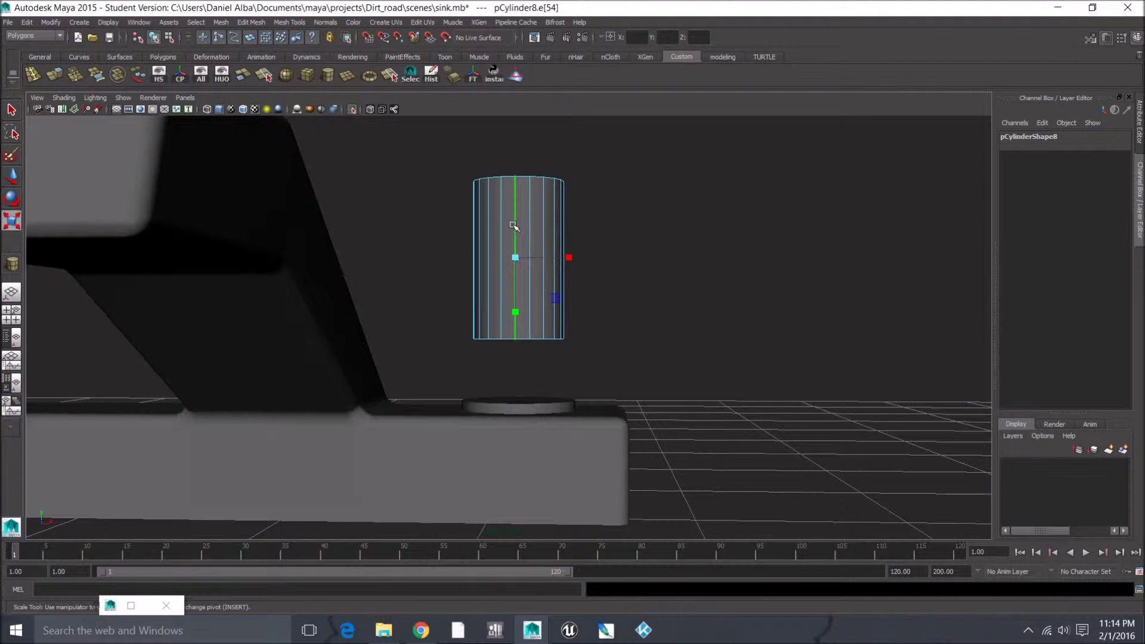
right_click_drag(513, 225, 526, 251, "shift")
left_click_drag(524, 264, 554, 277)
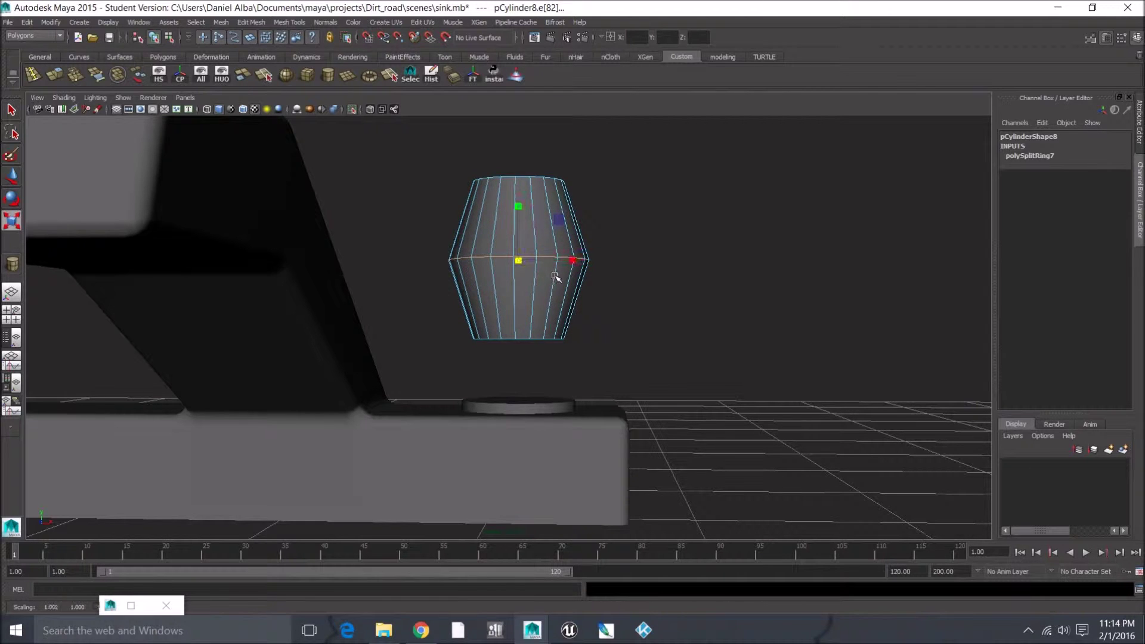
Raise the widened edge loop toward the top of the handle and scale the top cap vertices inward.
key("w")
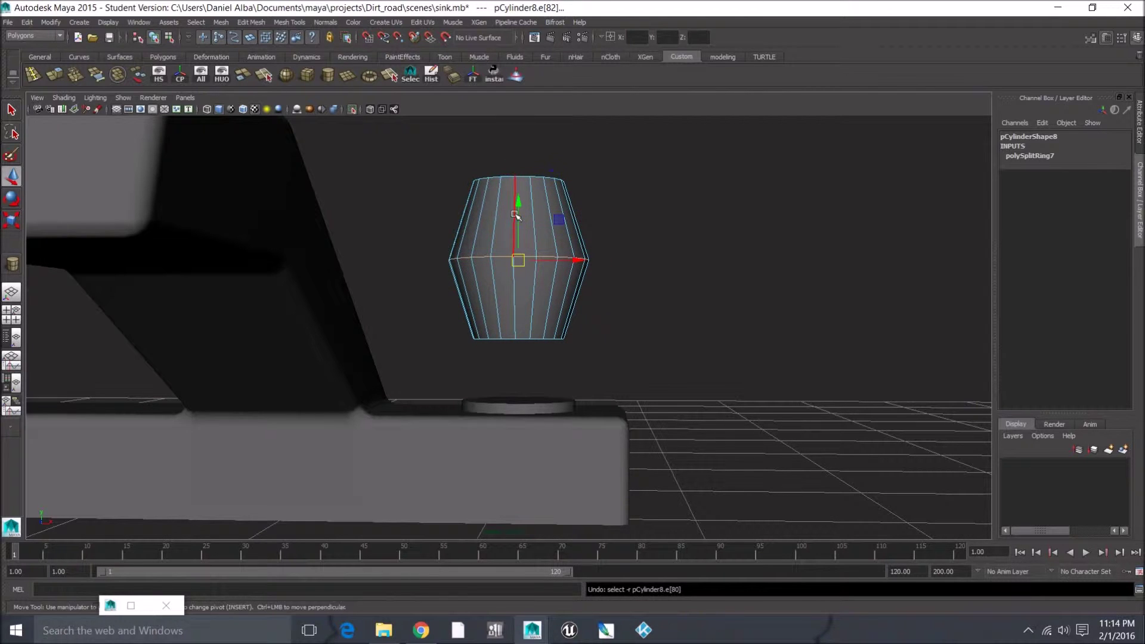
left_click_drag(517, 208, 542, 221)
middle_click_drag(544, 176, 504, 287, "alt")
left_click_drag(504, 316, 512, 281, "alt")
right_click_drag(512, 282, 510, 250)
left_click_drag(570, 248, 418, 283)
key("r")
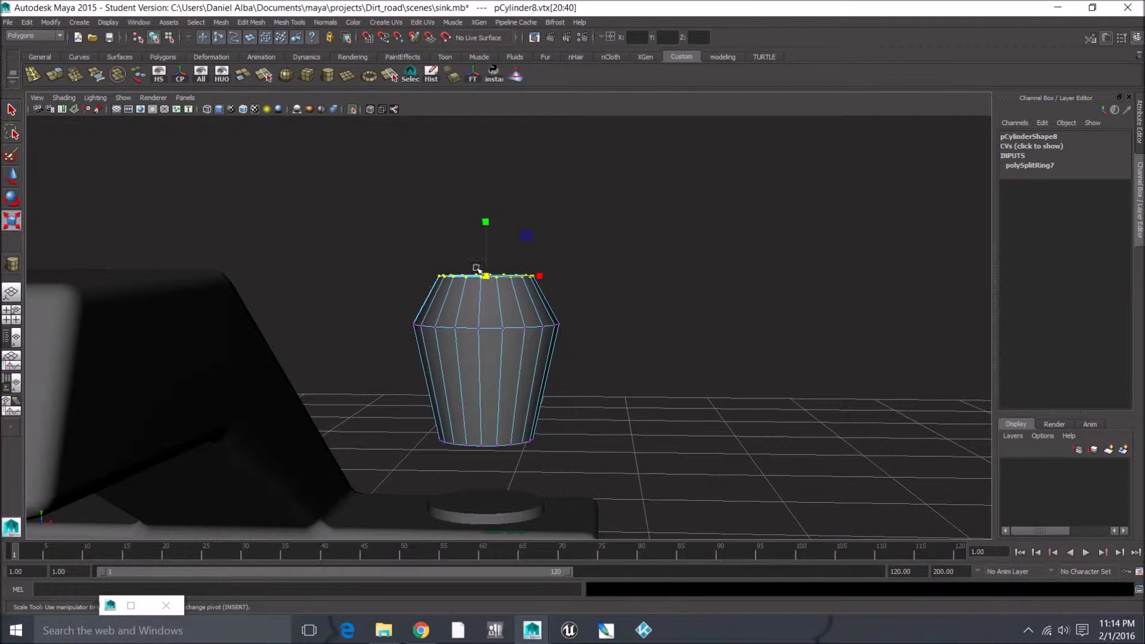
left_click_drag(488, 277, 446, 264)
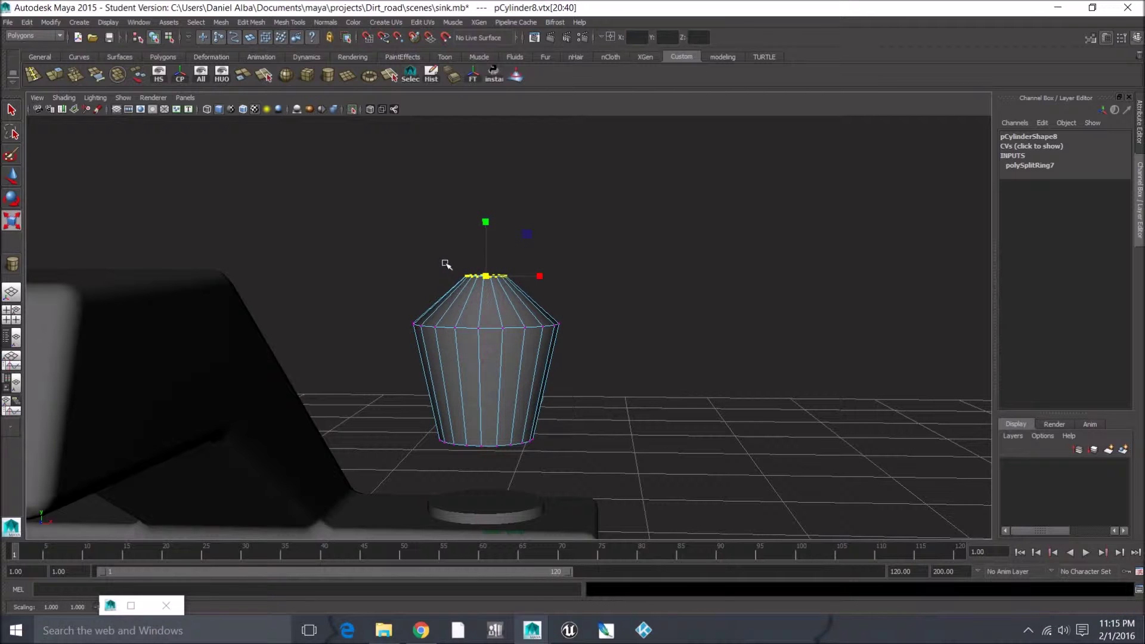
Bevel the handle's widest edge loop with 5 segments and a fraction of 1.
right_click_drag(531, 330, 526, 323)
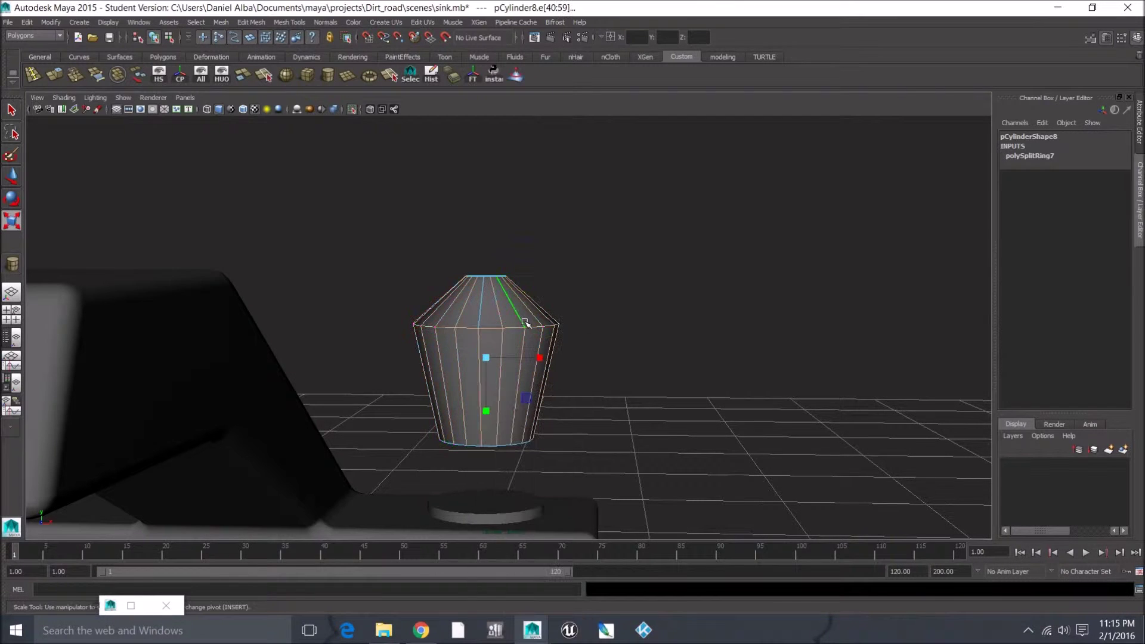
left_click_drag(592, 338, 601, 359, "alt")
left_click(258, 25)
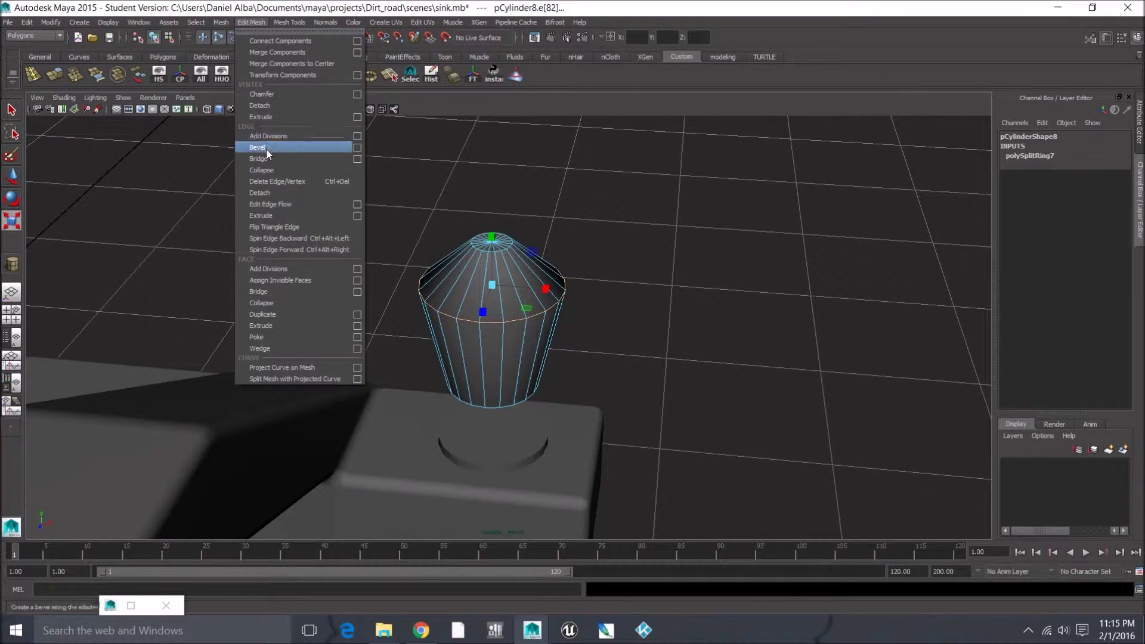
left_click(270, 152)
left_click_drag(695, 266, 875, 206, "alt")
left_click(1025, 156)
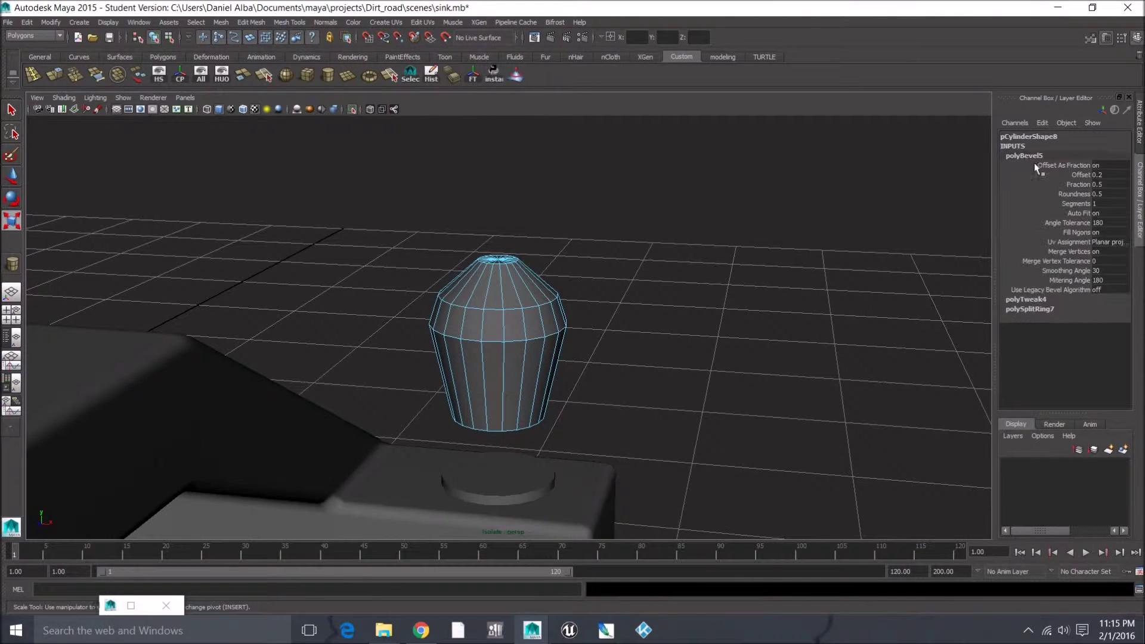
left_click(1074, 204)
mouse_move(877, 238)
middle_mouse_down()
mouse_move(911, 245)
mouse_move(894, 240)
middle_mouse_up()
left_click(1067, 185)
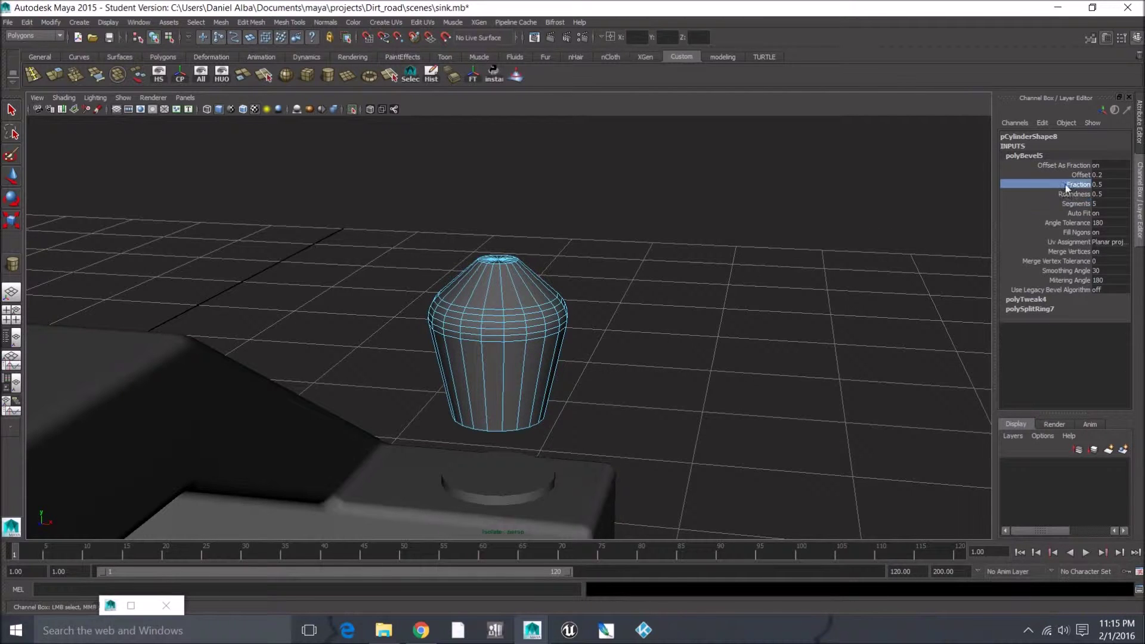
middle_click_drag(720, 272, 799, 273)
left_click_drag(800, 273, 581, 345, "alt")
Lower the handle's top cap vertices to flatten the tip into a rounded dome.
right_click_drag(513, 325, 495, 291)
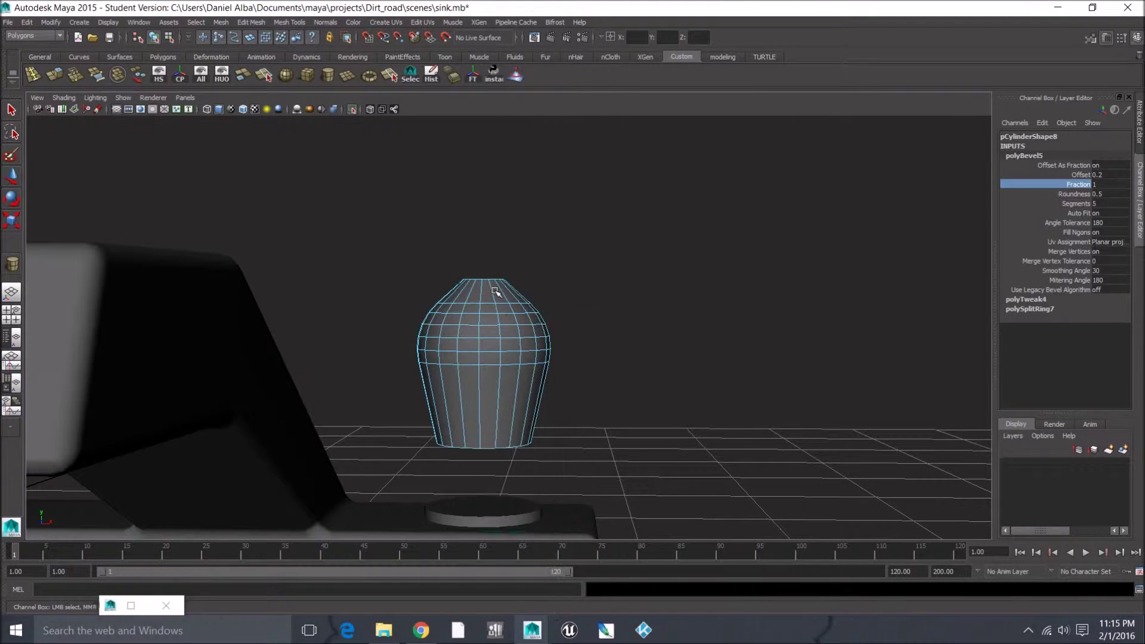
left_click(492, 280)
left_click_drag(499, 292, 498, 273, "alt")
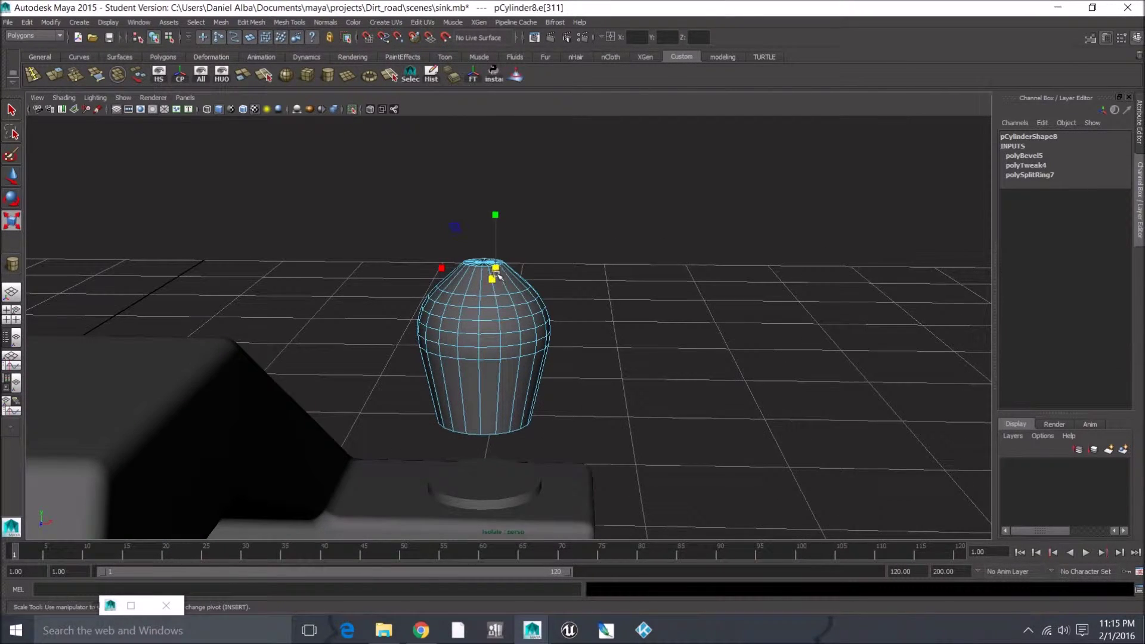
scroll(499, 274, "up", 3)
scroll(499, 275, "up", 1)
key("q")
right_click_drag(498, 239, 448, 238)
left_click_drag(546, 190, 409, 238)
key("w")
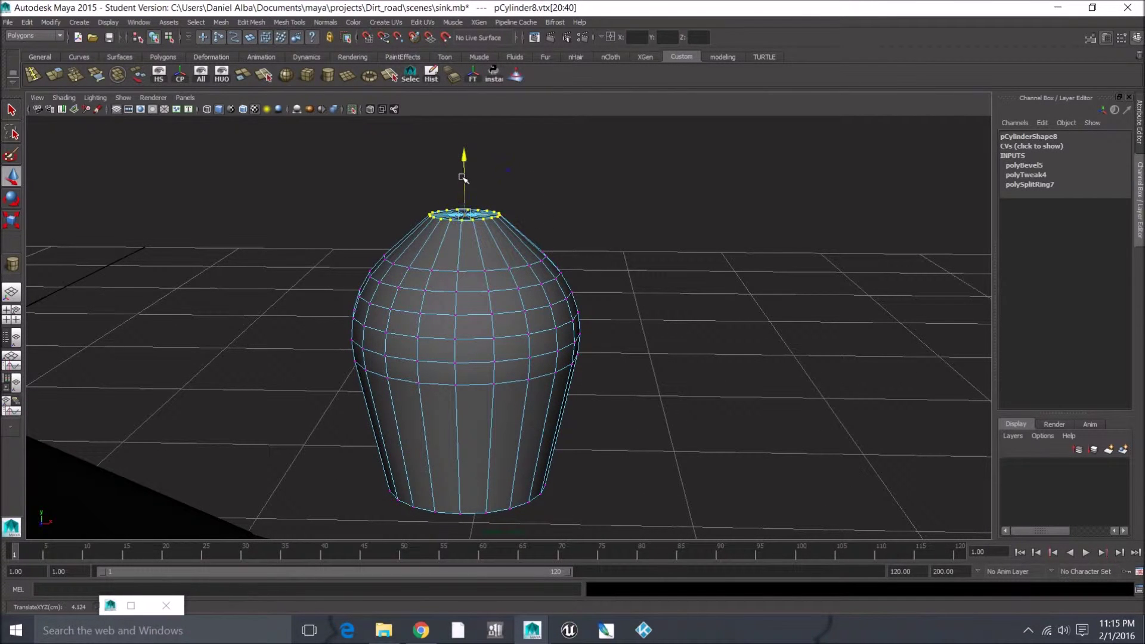
left_click_drag(464, 179, 463, 205)
left_click_drag(480, 258, 473, 252, "alt")
Move the handle's bottom ring of vertices down onto the disc on the faucet arm.
scroll(476, 256, "down", 3)
right_click_drag(504, 335, 437, 335)
left_click_drag(437, 336, 383, 390, "alt")
left_click_drag(504, 279, 505, 278)
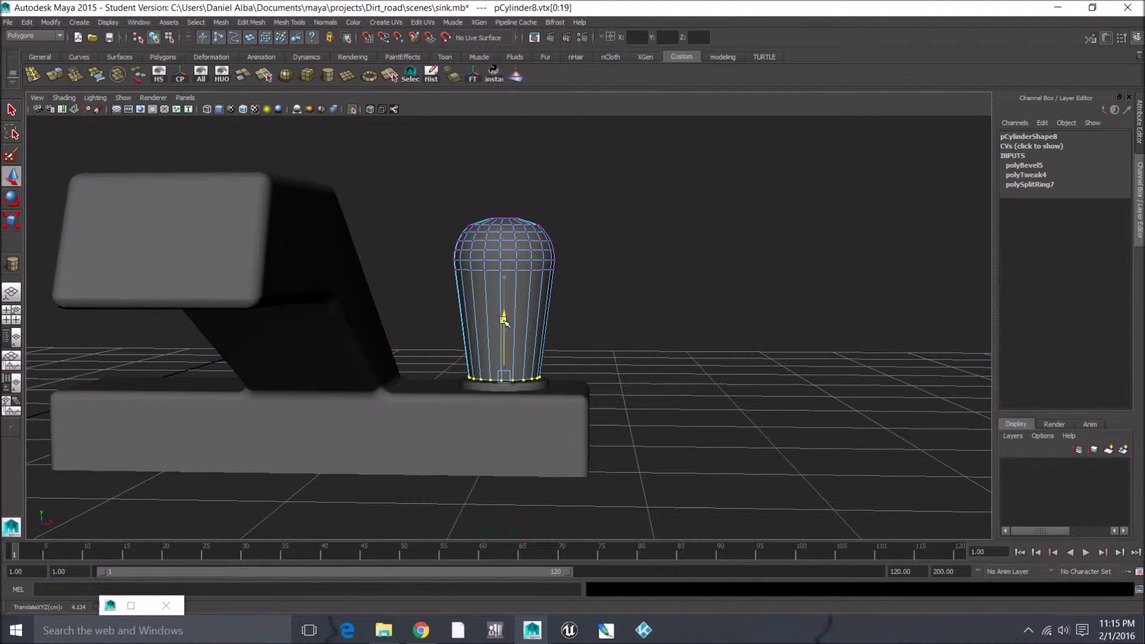
Soften the handle's edges and reselect it as an object.
right_click_drag(517, 280, 567, 258)
left_click_drag(567, 258, 544, 259, "alt")
left_click(544, 260)
right_click_drag(544, 260, 648, 261, "shift")
left_click(583, 217)
left_click_drag(582, 217, 535, 288, "alt")
left_click(514, 297)
scroll(555, 292, "up", 3)
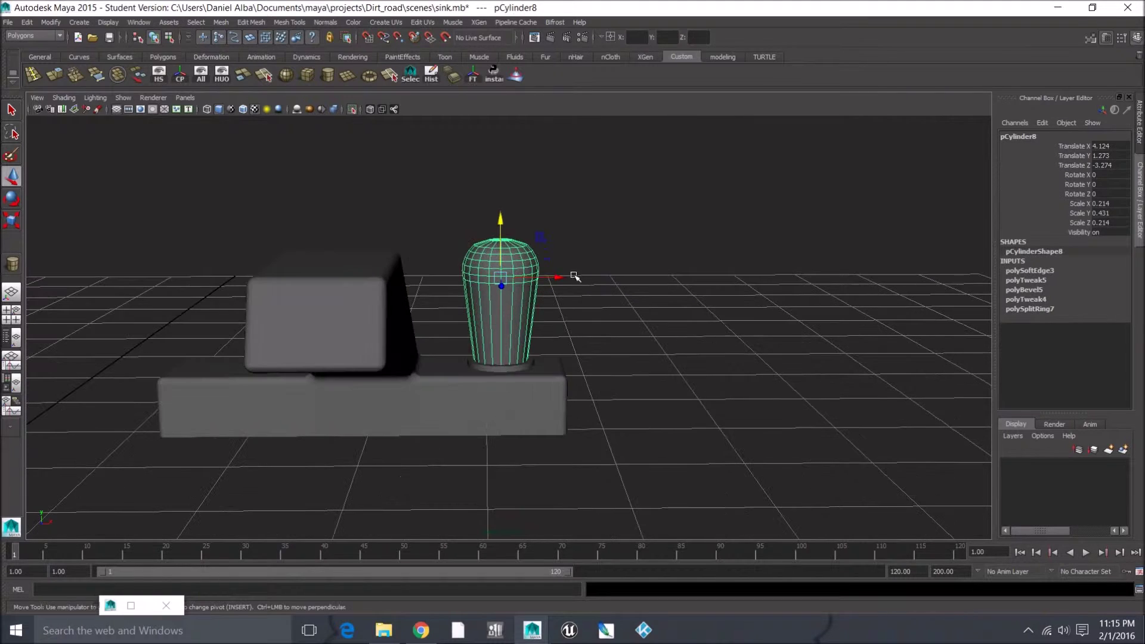
Raise the center vertex of the handle's top cap slightly to round off the tip.
left_click(436, 340)
left_click_drag(603, 378, 565, 378, "alt")
scroll(554, 322, "up", 3)
left_click_drag(554, 317, 529, 342, "alt")
left_click(529, 343)
right_click(531, 344)
right_click_drag(531, 344, 504, 324)
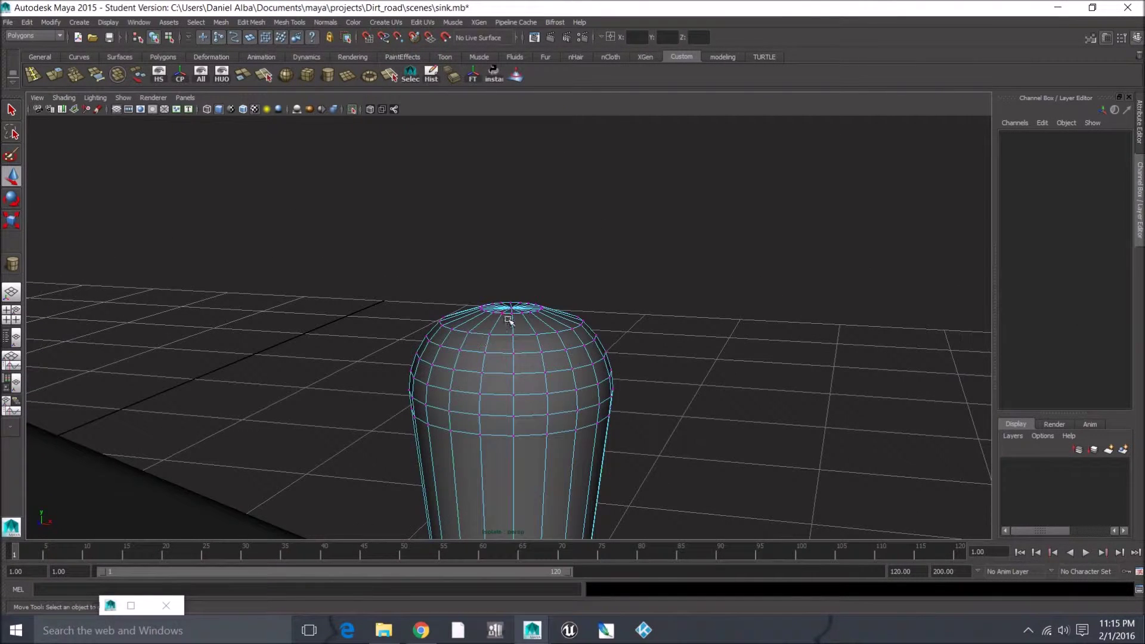
left_click(512, 310)
left_click_drag(516, 277, 514, 274)
Return the handle to object mode and examine its rounded top and its fit on the faucet arm.
right_click_drag(520, 331, 555, 309)
scroll(555, 322, "down", 3)
left_click(555, 350)
left_click_drag(555, 350, 554, 379, "alt")
left_click(612, 304)
left_click_drag(537, 341, 503, 363, "alt")
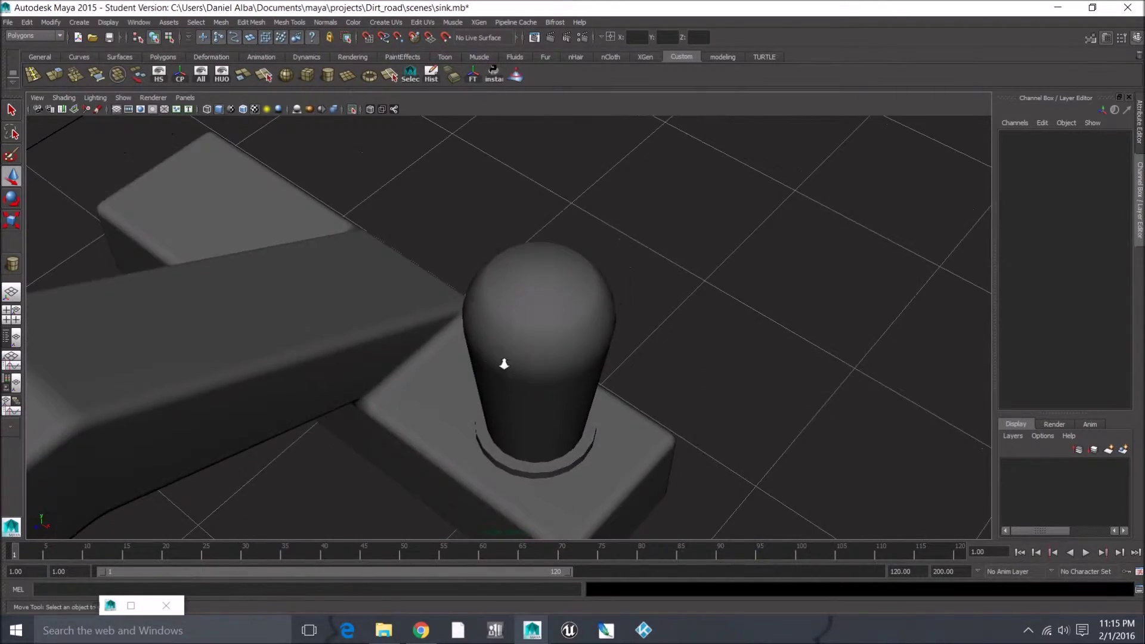
scroll(500, 367, "down", 6)
middle_click_drag(496, 370, 577, 338, "alt")
left_click_drag(577, 338, 650, 325, "alt")
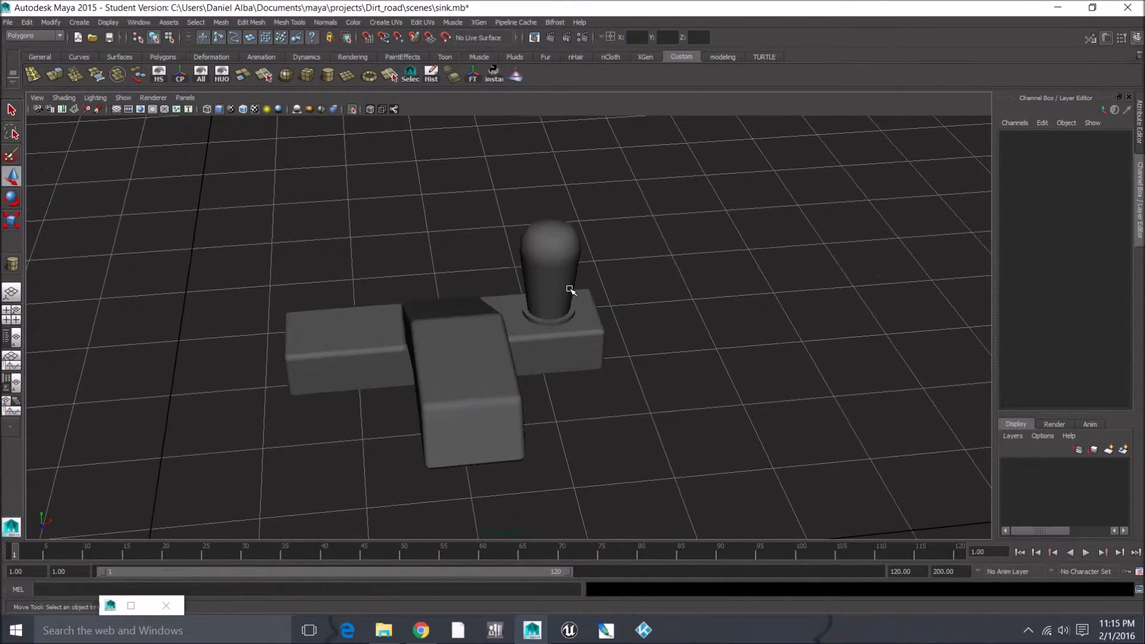
Bevel the top rim edge loop of the disc under the handle with 3 segments.
left_click(558, 294)
scroll(562, 307, "up", 6)
left_click(606, 309)
left_click_drag(606, 309, 454, 334, "alt")
right_click(443, 336)
right_click_drag(444, 335, 441, 317)
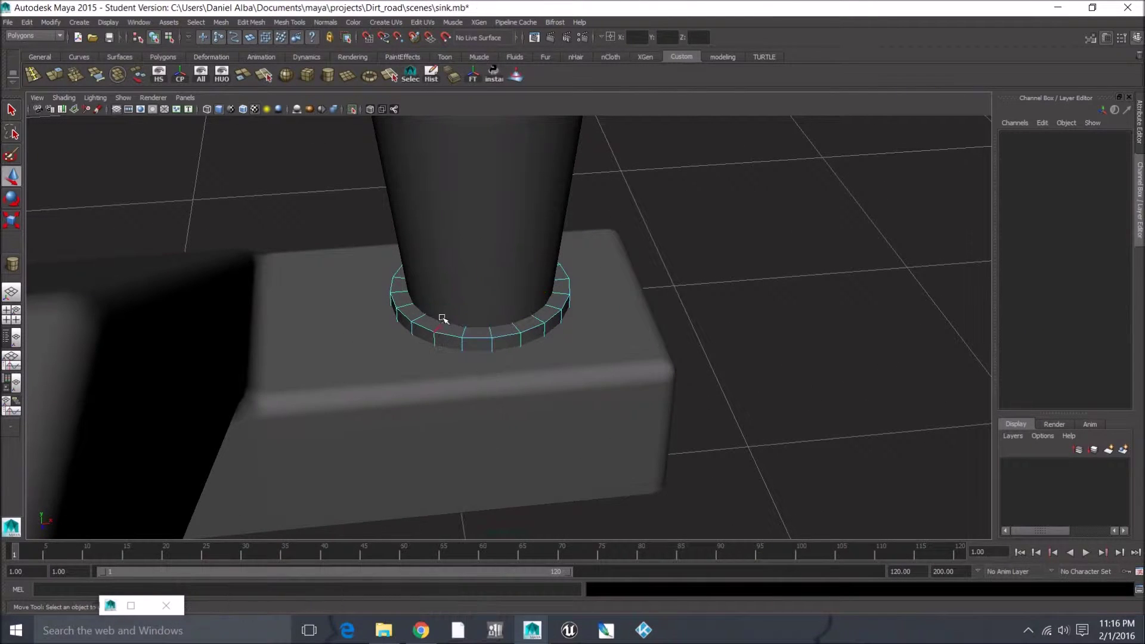
double_click(449, 337)
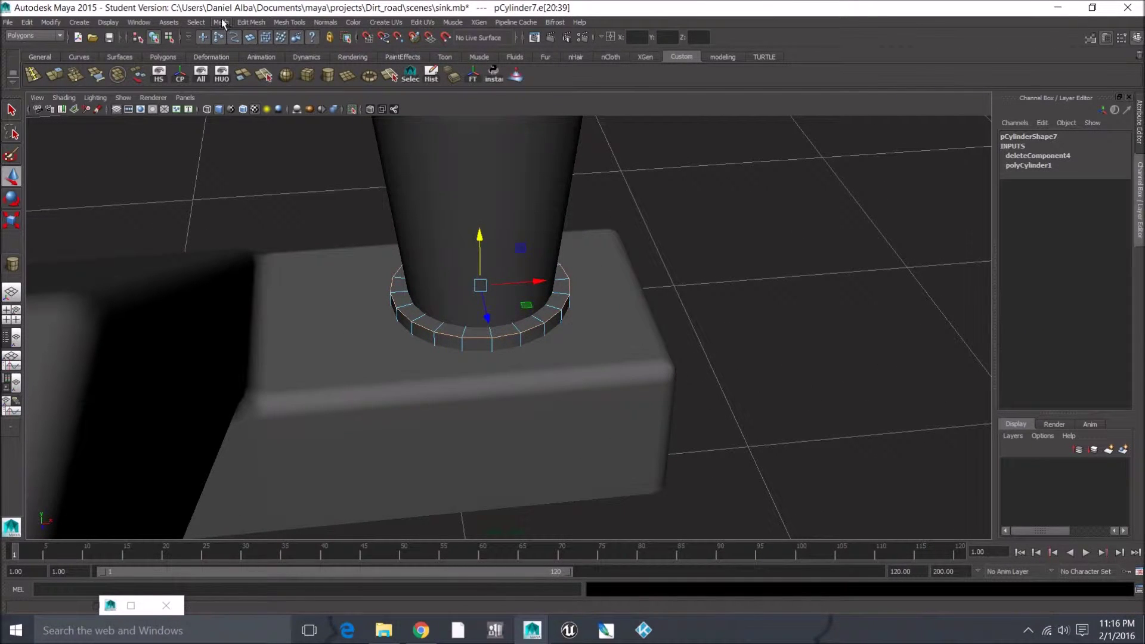
left_click(245, 23)
left_click(280, 155)
left_click(1023, 158)
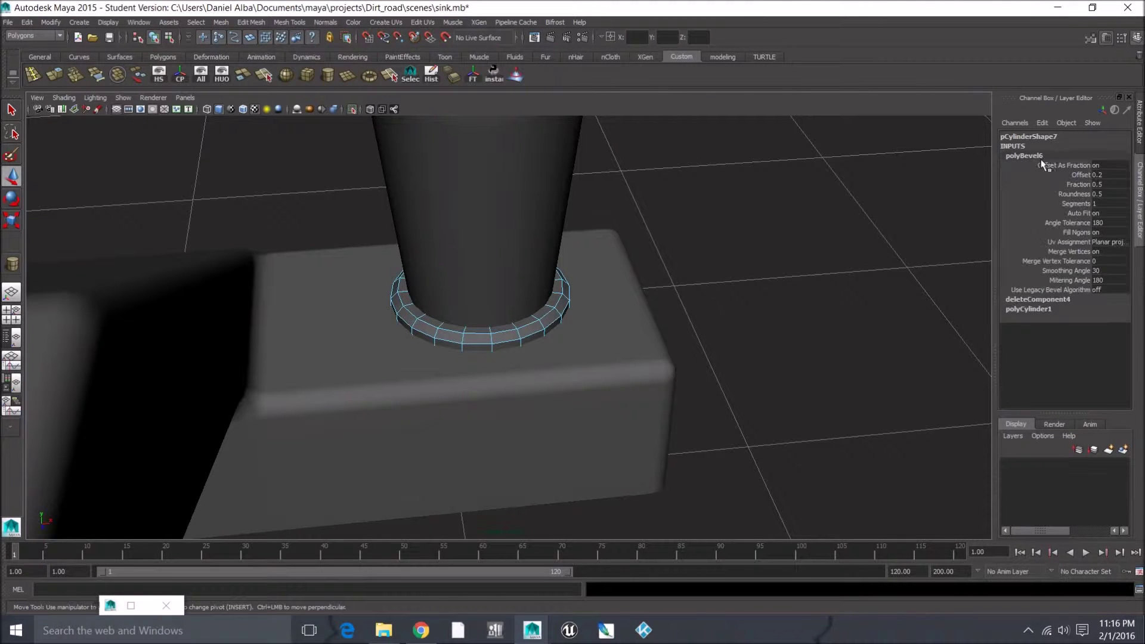
middle_click_drag(930, 217, 938, 221)
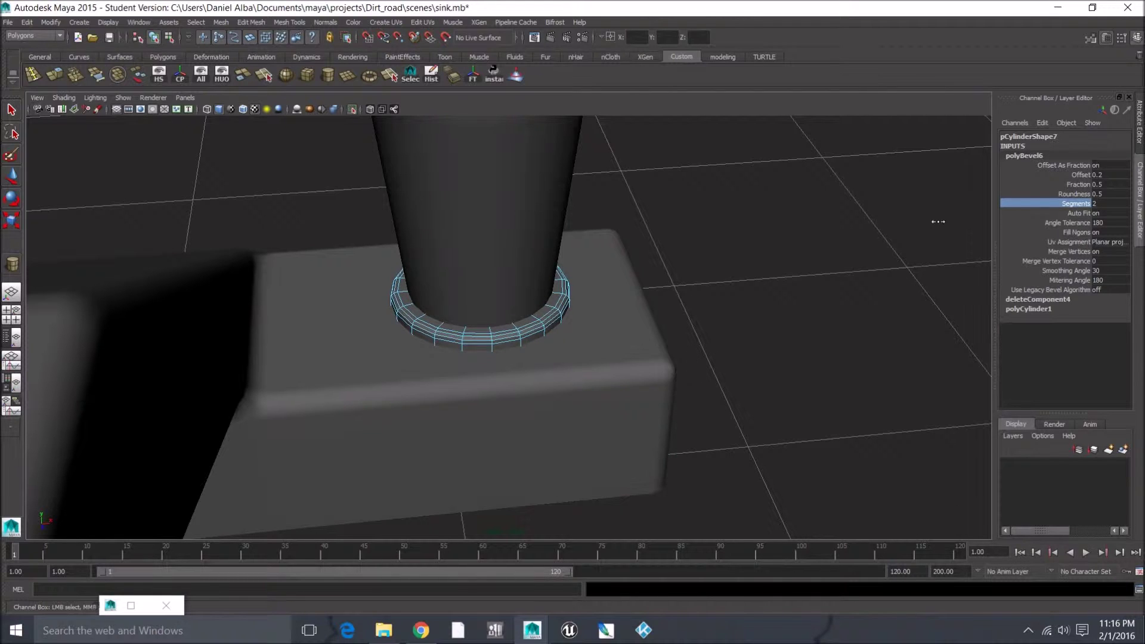
Try a bevel fraction of 0.3 on the disc's rim and undo the change.
left_click(1077, 185)
middle_click_drag(869, 217, 870, 215)
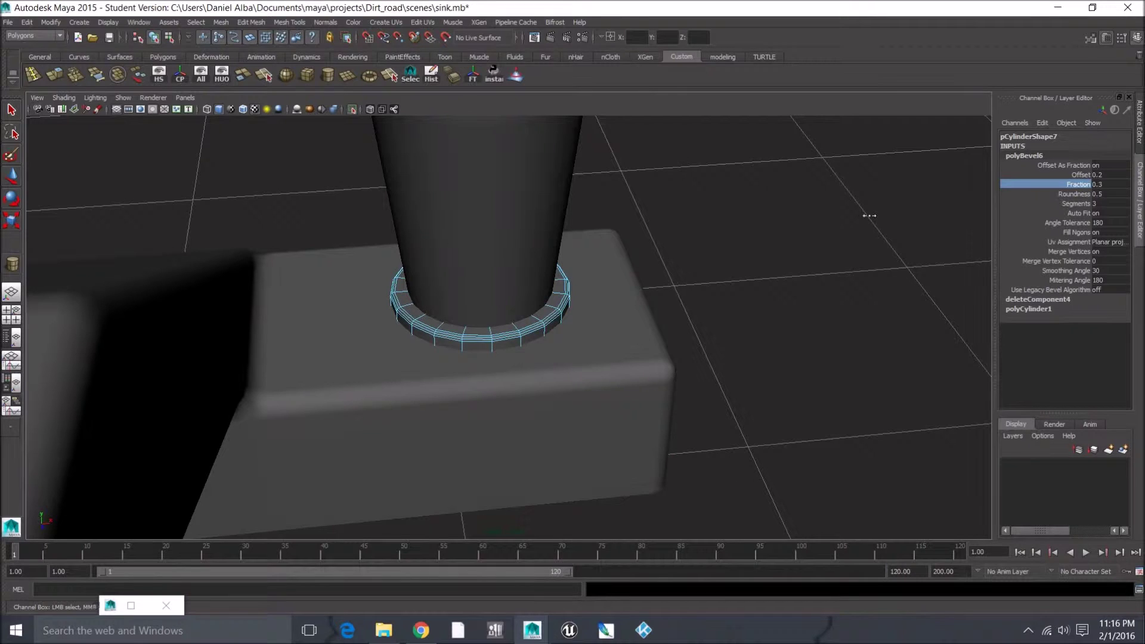
key("ctrl+z")
Select the base disc together with the handle and combine them into one mesh.
left_click_drag(846, 255, 753, 304, "alt")
right_click_drag(598, 346, 638, 324)
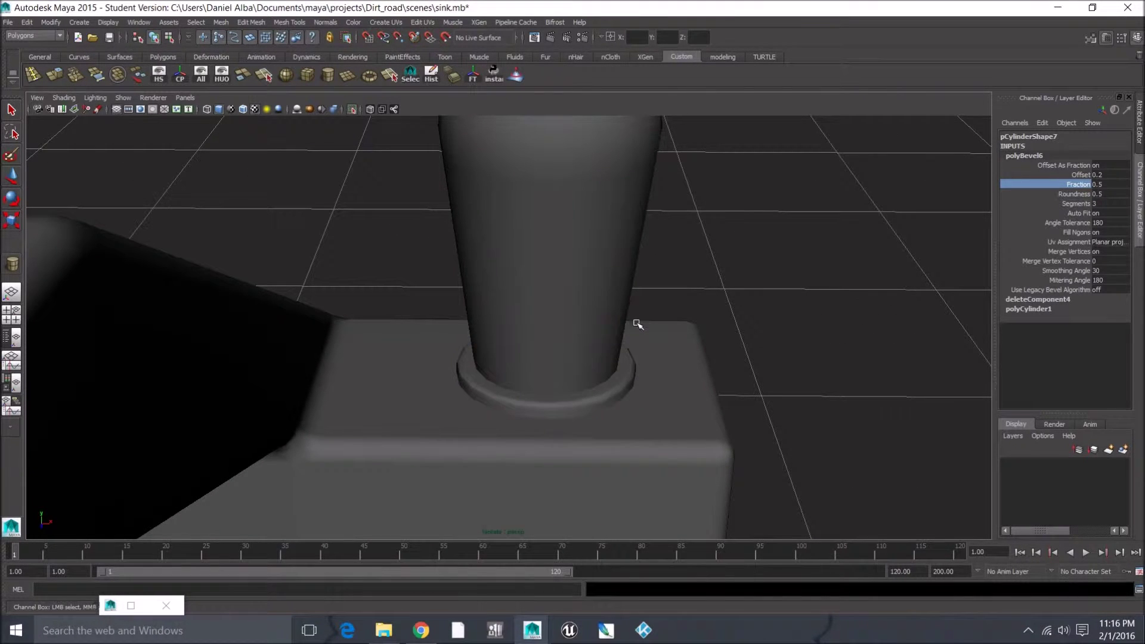
left_click(617, 386)
key("w")
scroll(609, 379, "down", 3)
left_click(564, 273, "shift")
scroll(560, 274, "down", 5)
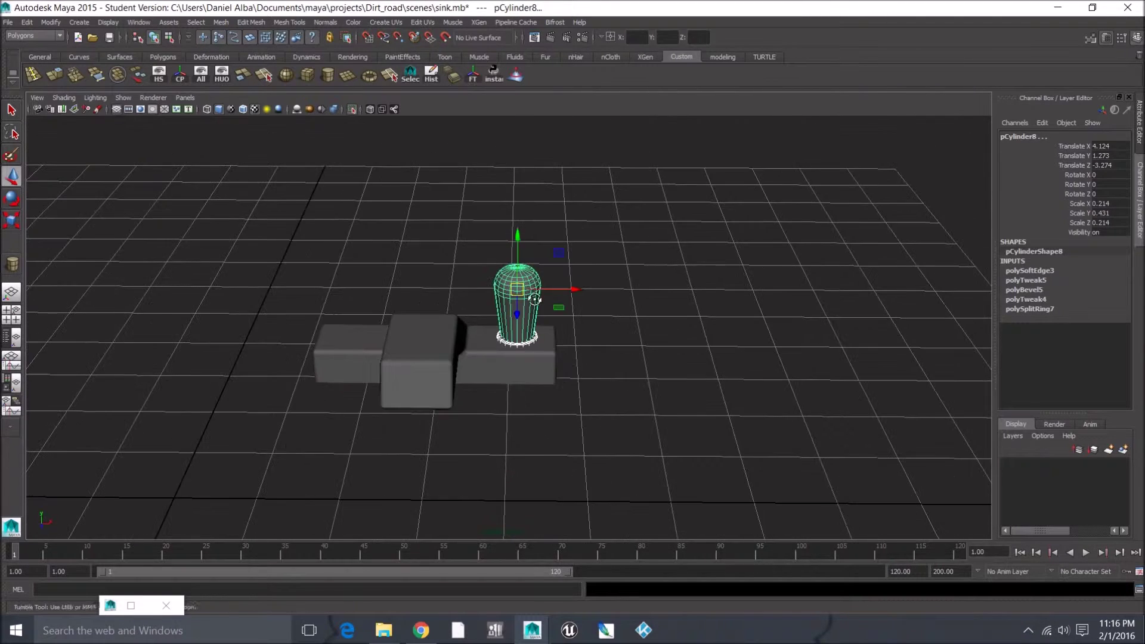
left_click_drag(534, 291, 356, 169, "alt")
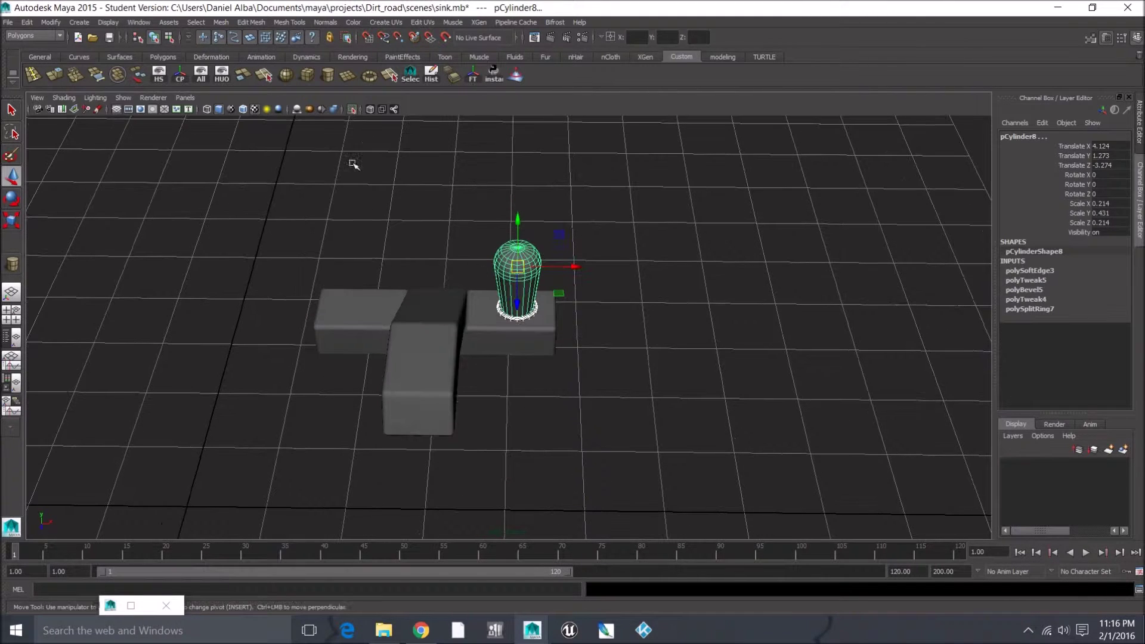
left_click(118, 75)
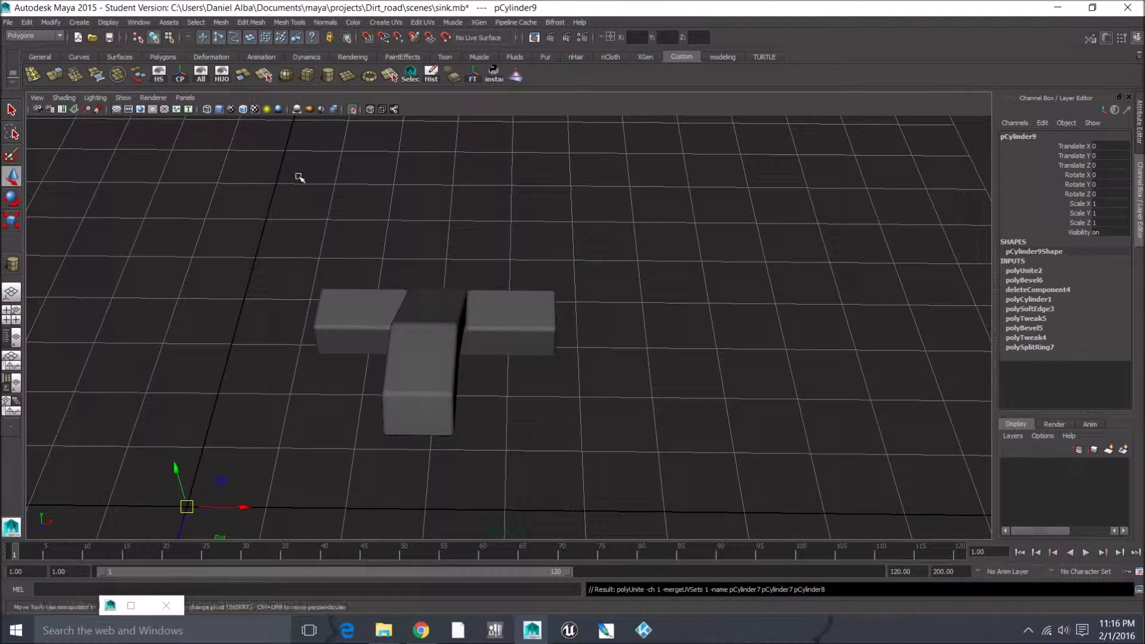
Select only the combined handle mesh and center its pivot.
key("ctrl+z")
key("ctrl+z")
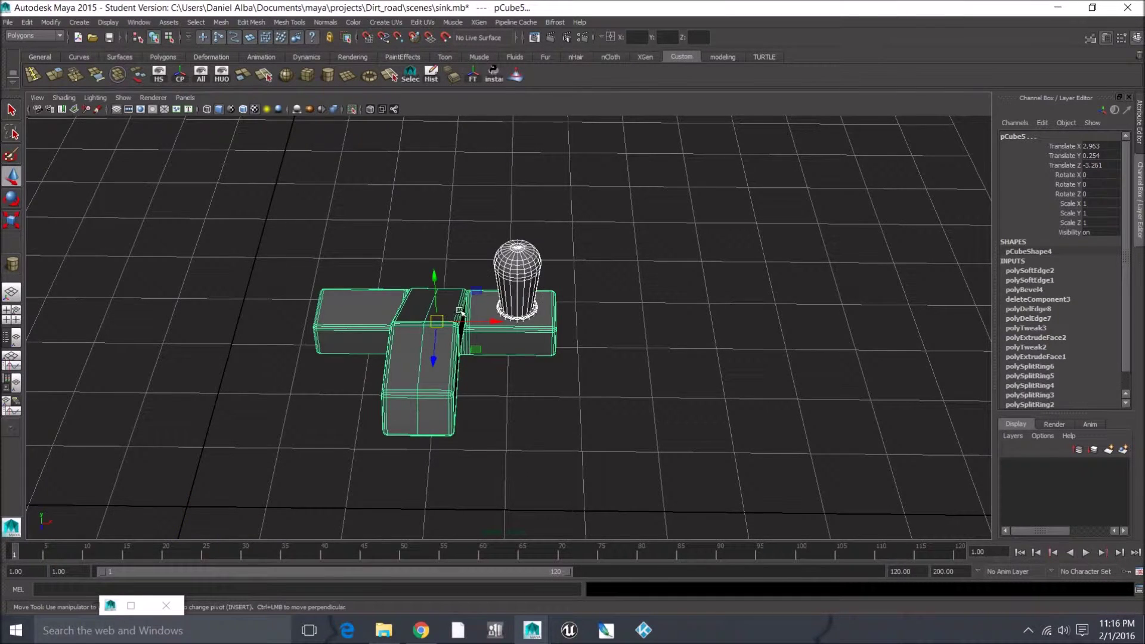
scroll(458, 311, "up", 3)
left_click(613, 334)
scroll(615, 336, "up", 5)
left_click(547, 270)
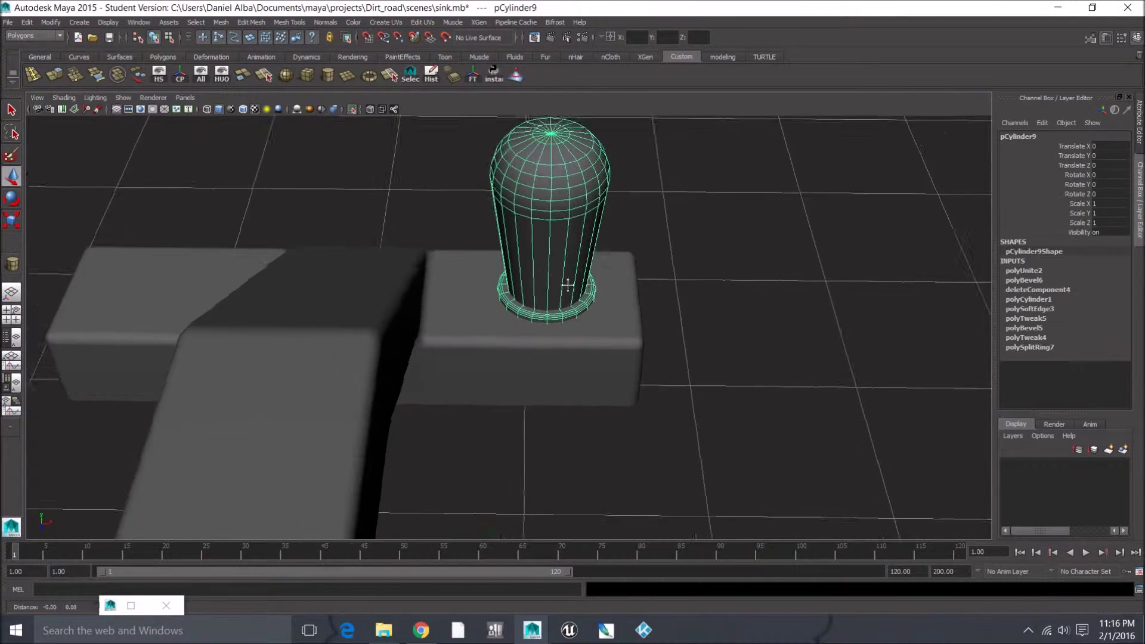
scroll(410, 273, "down", 6)
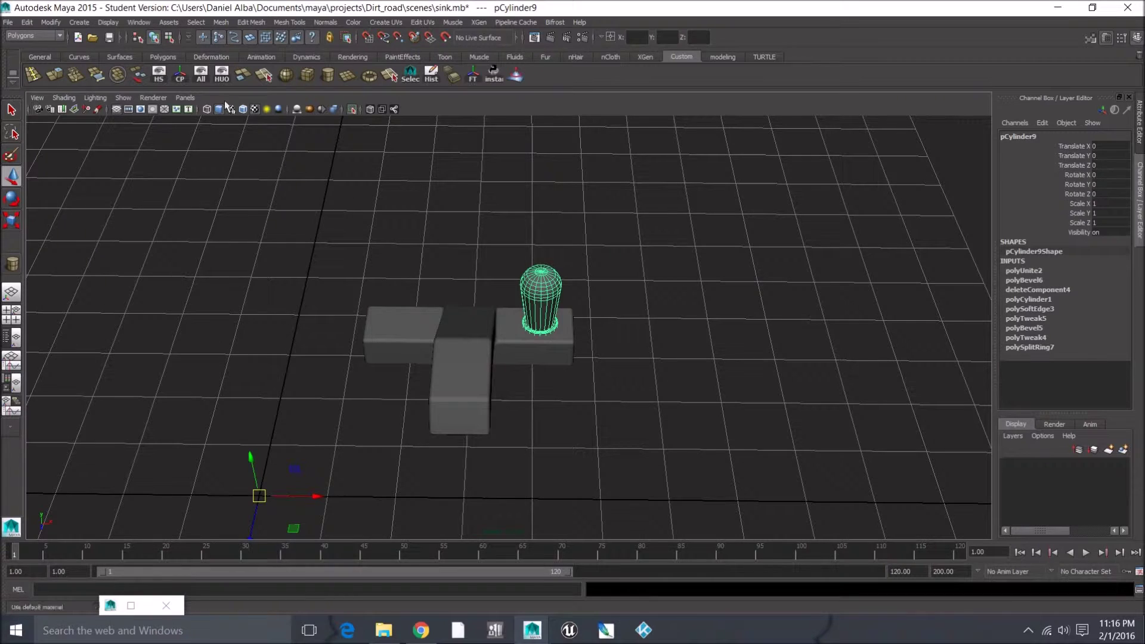
left_click(54, 24)
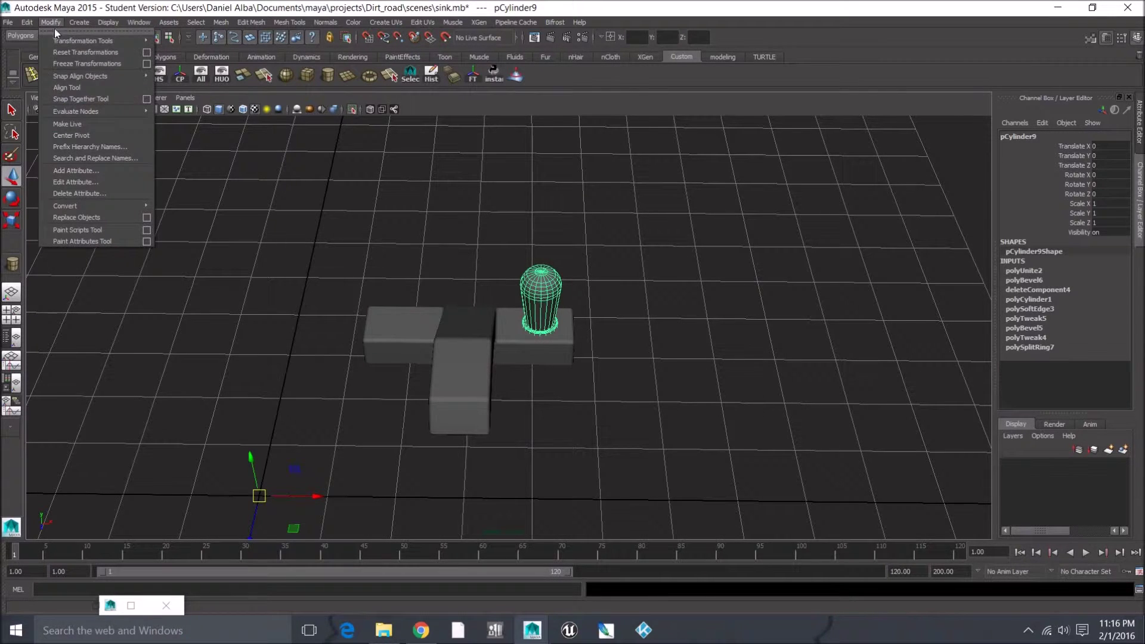
left_click(86, 136)
Snap the handle's pivot to the vertex on the spout's center line at X 2.963.
scroll(459, 287, "up", 5)
scroll(500, 296, "up", 1)
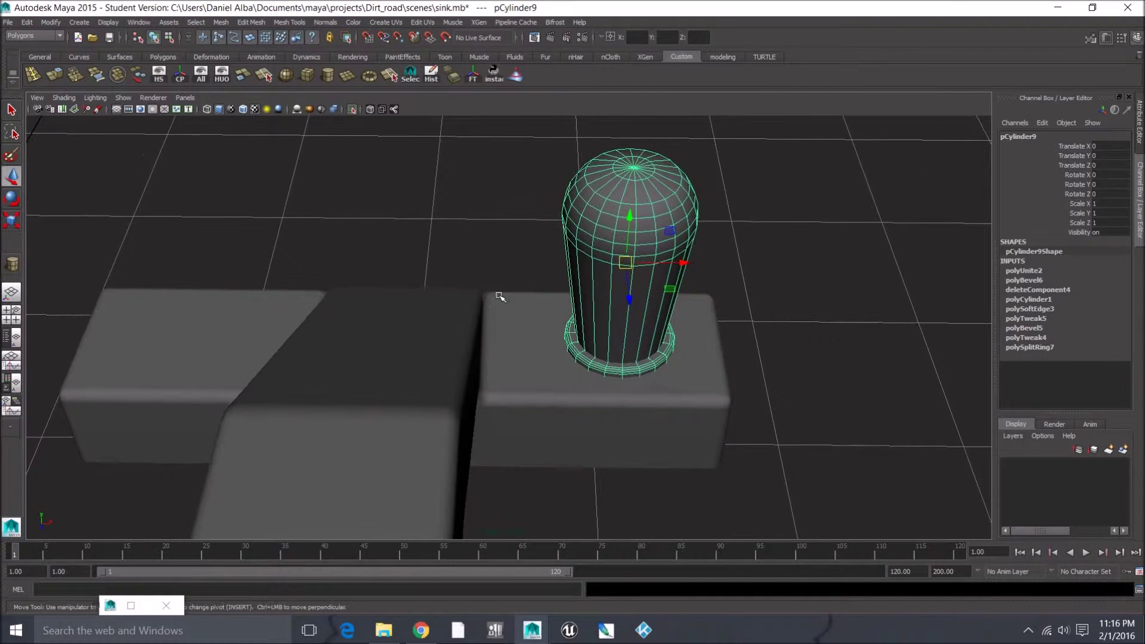
key("d")
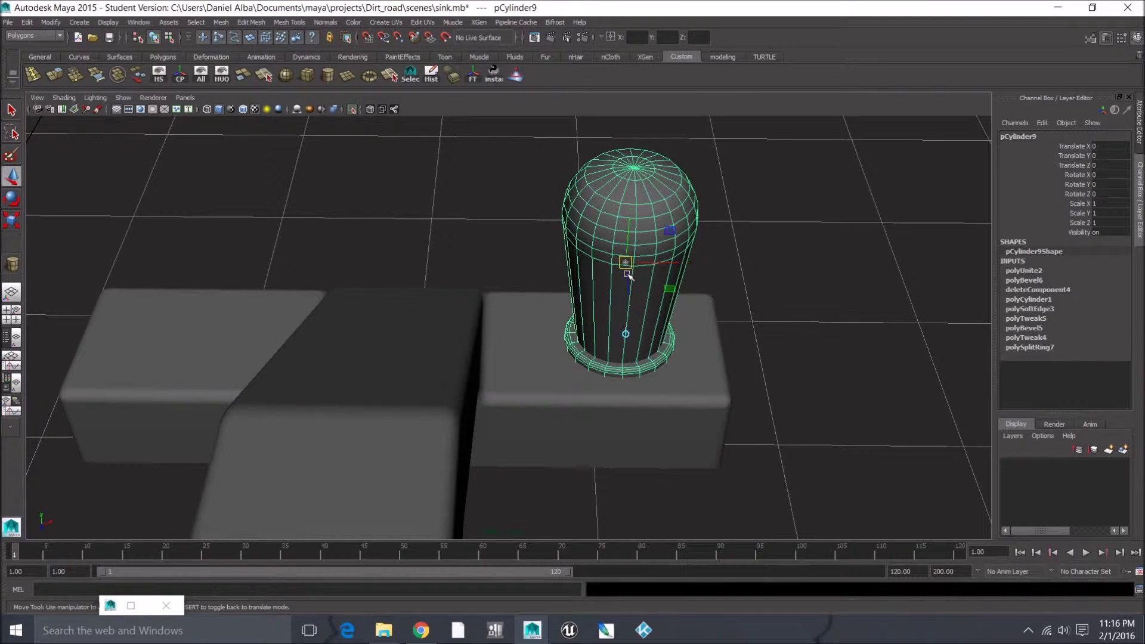
key("v")
left_click_drag(626, 262, 358, 389)
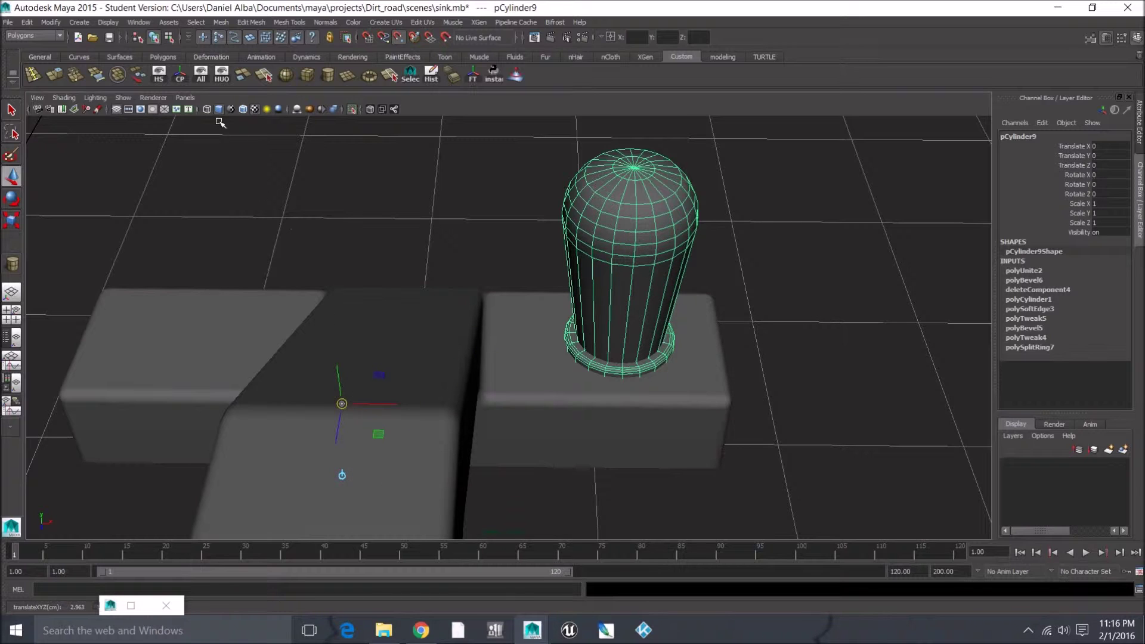
Duplicate the handle and mirror the copy to the other side of the spout by setting its Scale X to -1.
left_click(243, 110)
left_click_drag(366, 429, 665, 405, "alt")
scroll(692, 313, "down", 3)
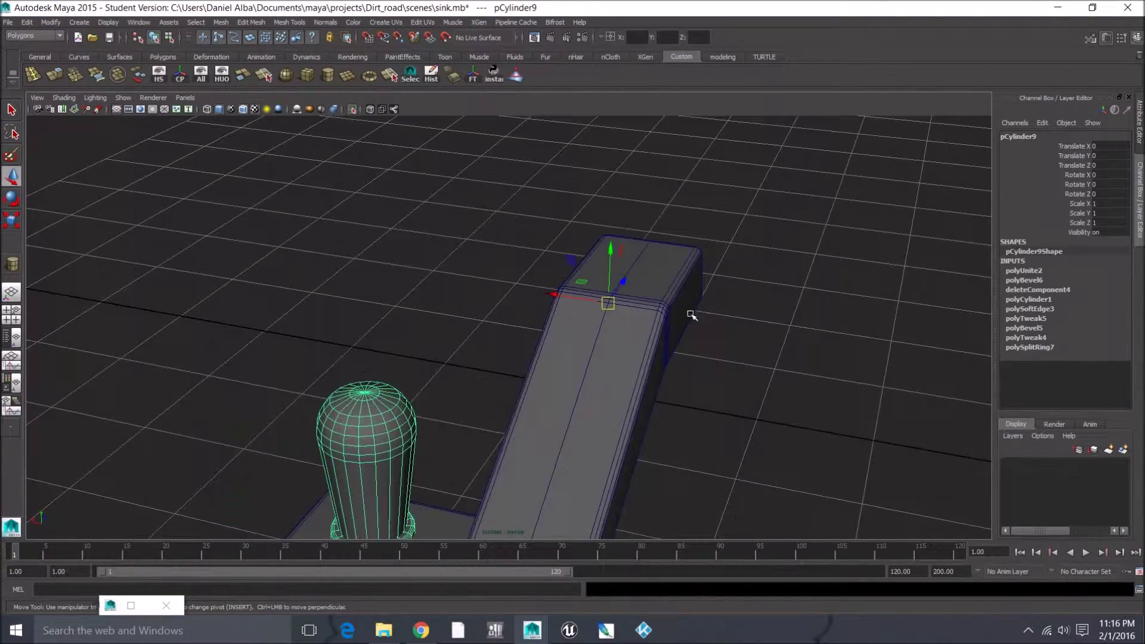
scroll(692, 313, "down", 5)
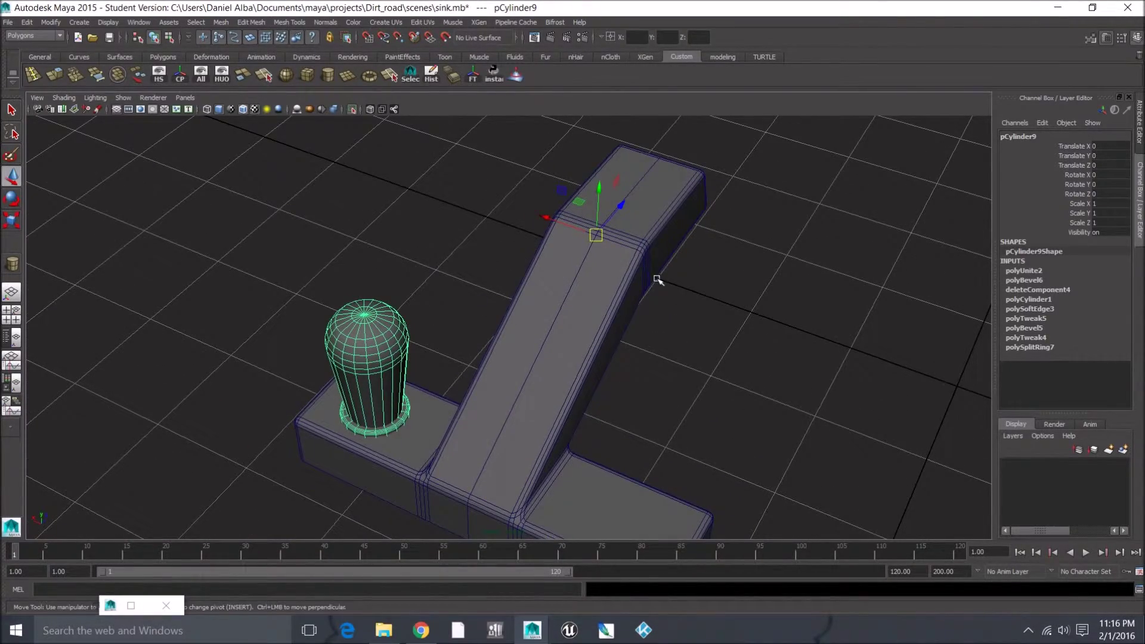
key("ctrl+d")
left_click_drag(887, 249, 554, 288, "alt")
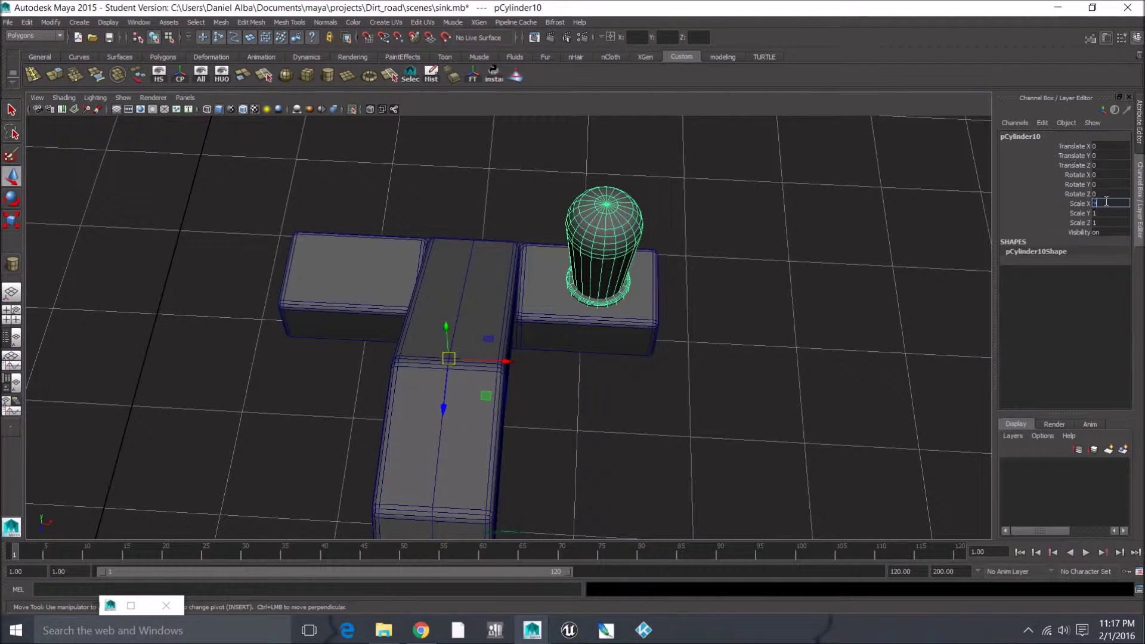
key("Return")
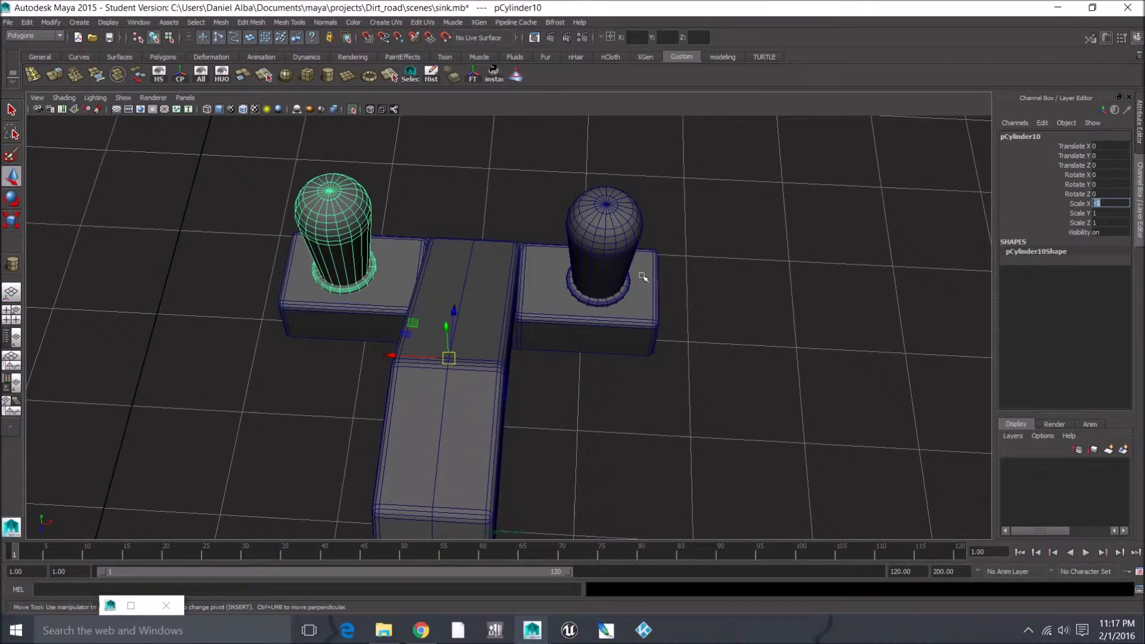
Duplicate the mirrored handle and move the copy forward to about 2.946 in Z.
left_click_drag(654, 320, 644, 274, "alt")
left_click(419, 190)
left_click_drag(320, 270, 467, 299, "alt")
left_click(466, 332)
right_click_drag(466, 332, 544, 322)
left_click(452, 327)
right_click_drag(455, 334, 486, 322)
left_click_drag(483, 330, 394, 378, "alt")
left_click(360, 361)
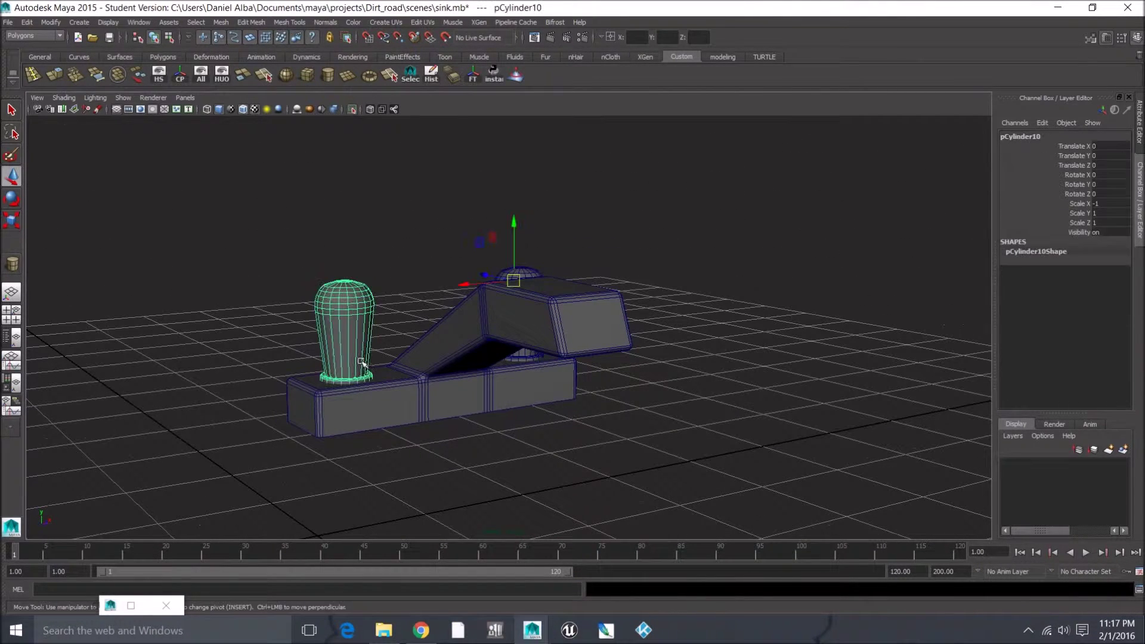
key("ctrl+d")
left_click_drag(499, 274, 539, 340)
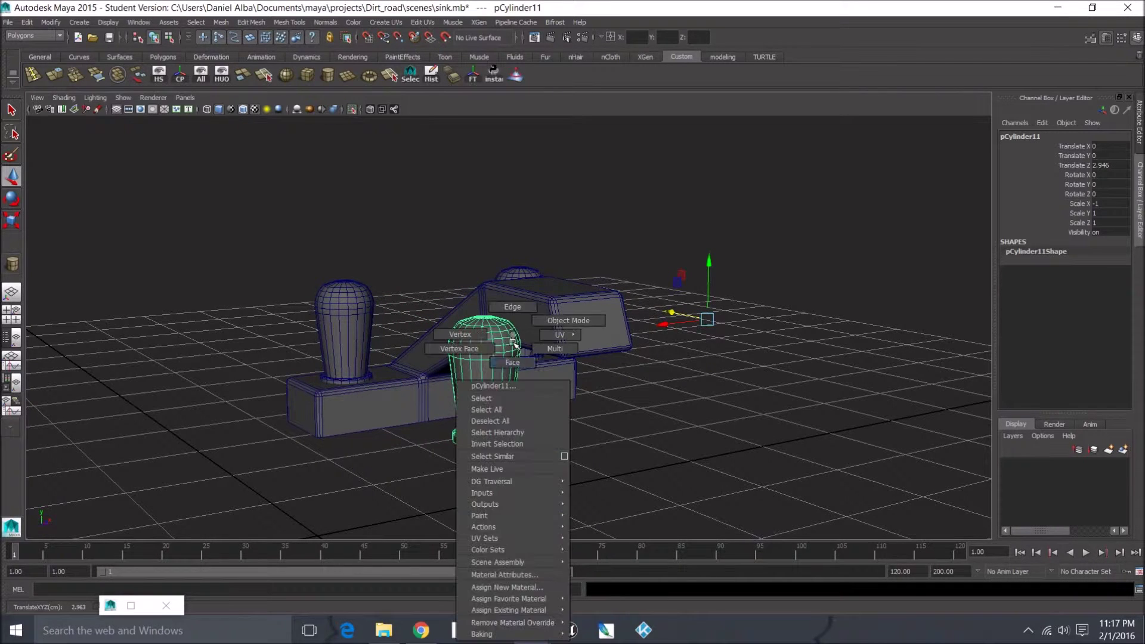
Delete the knob faces of the new handle copy, keeping only its base disc.
right_click_drag(513, 343, 512, 358)
double_click(511, 358)
key("Delete")
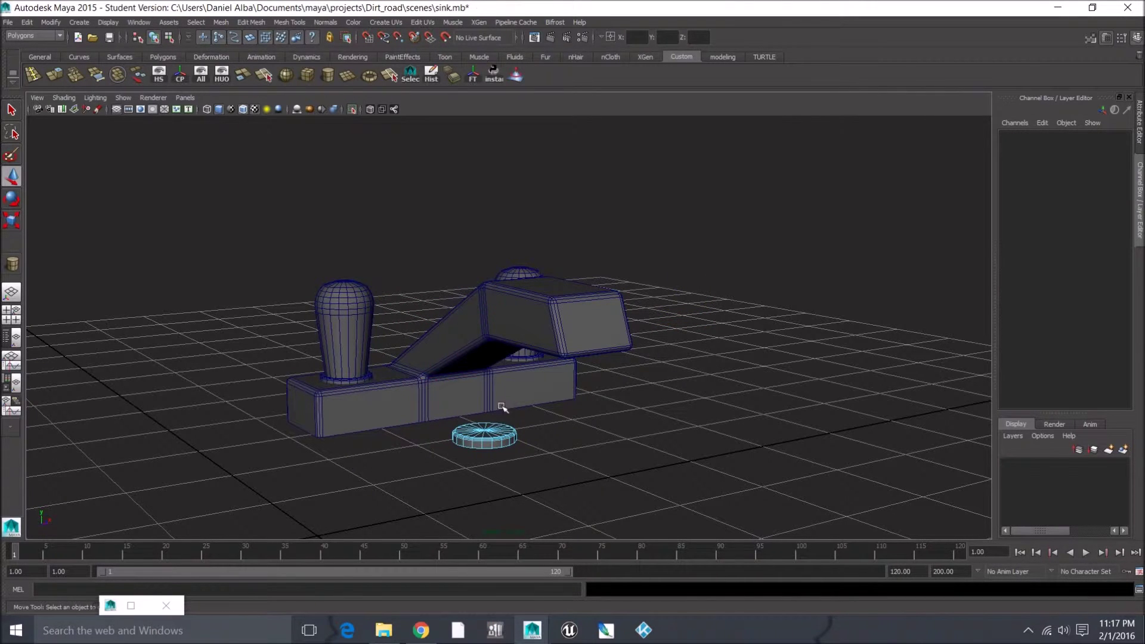
right_click_drag(488, 437, 515, 318)
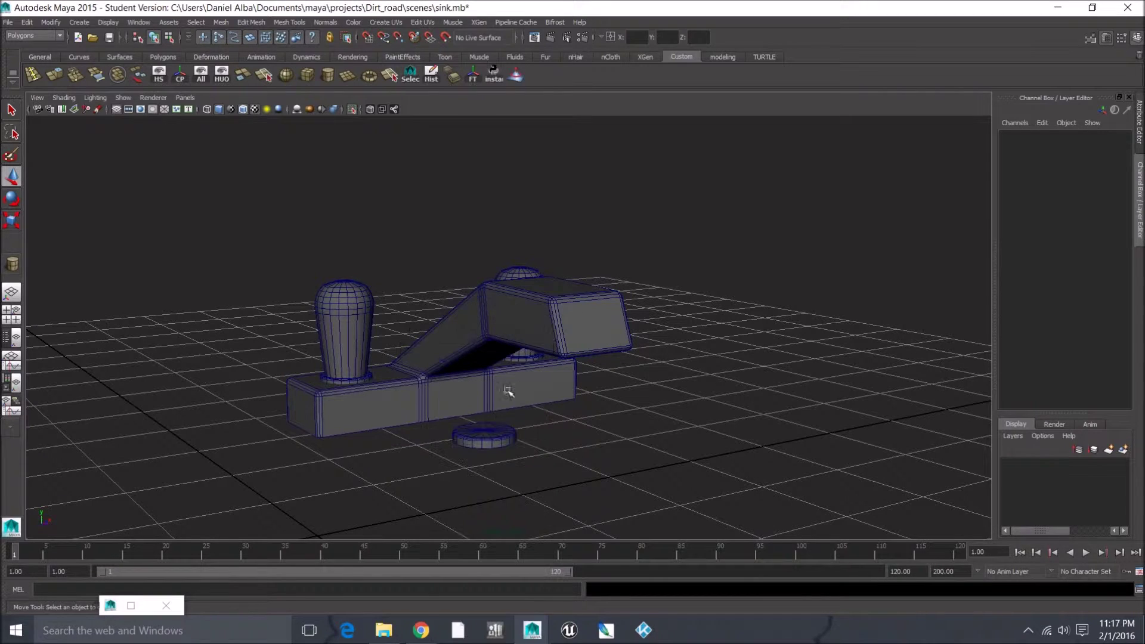
Center the pivot of the separate base disc.
left_click(498, 425)
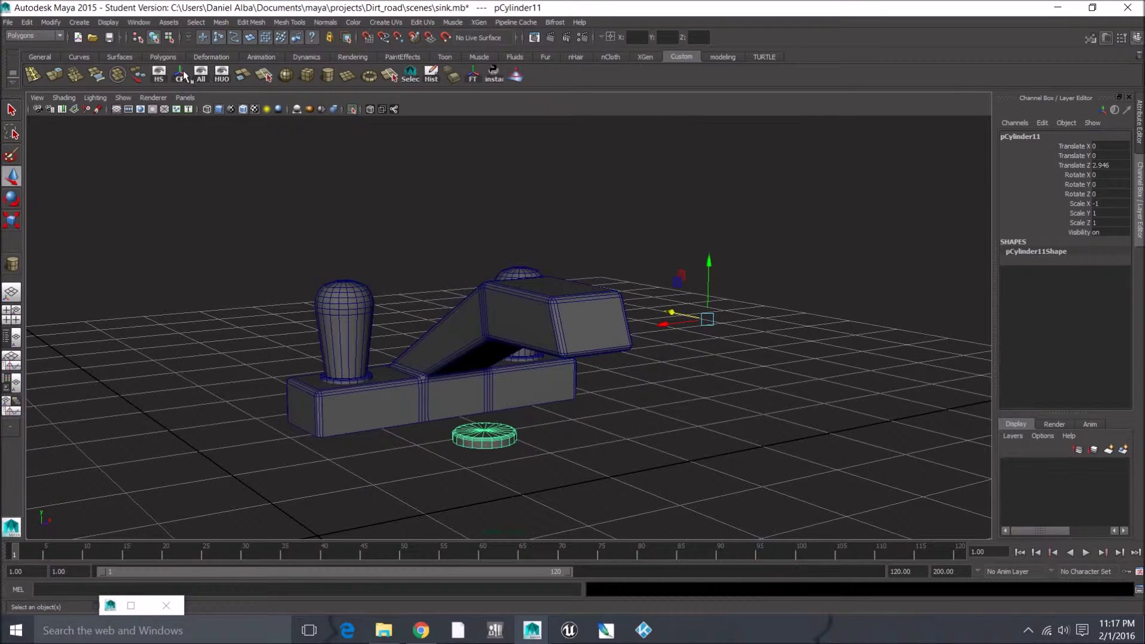
left_click(50, 22)
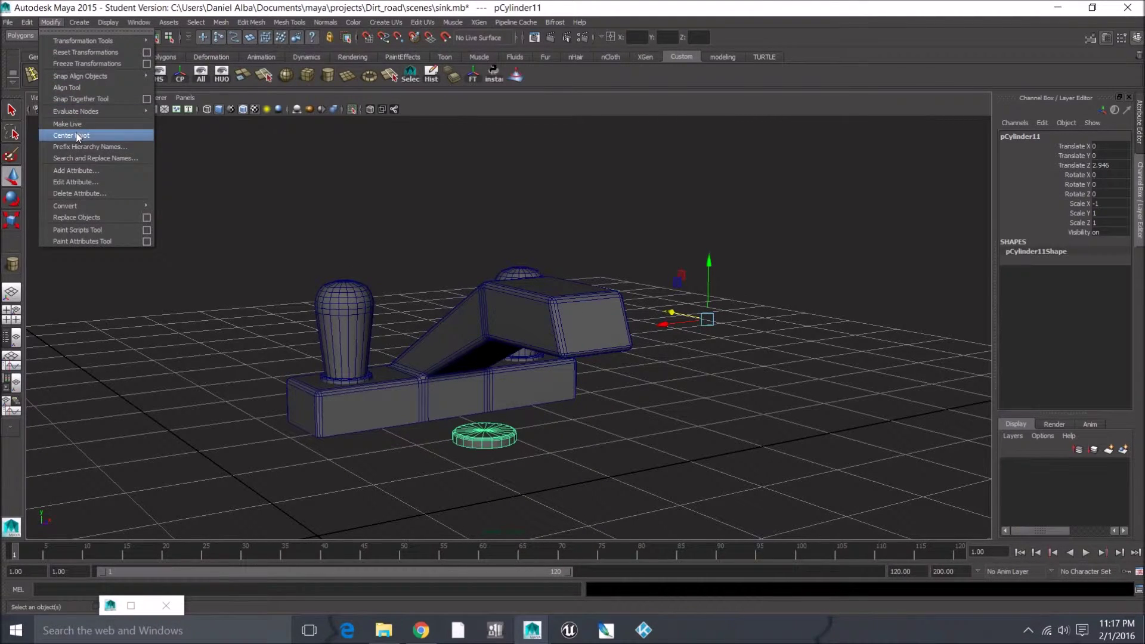
left_click(378, 263)
left_click_drag(378, 263, 441, 290, "alt")
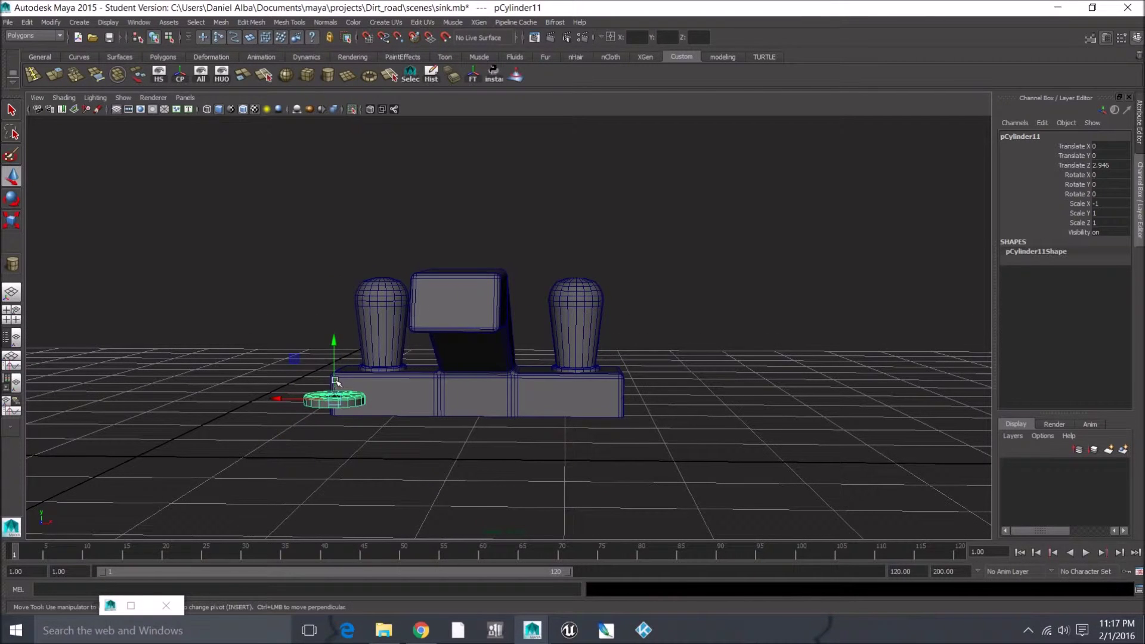
Move the disc to about 1.293 in X near the spout's tip and set its Rotate X to 180.
left_click_drag(300, 397, 689, 470)
key("e")
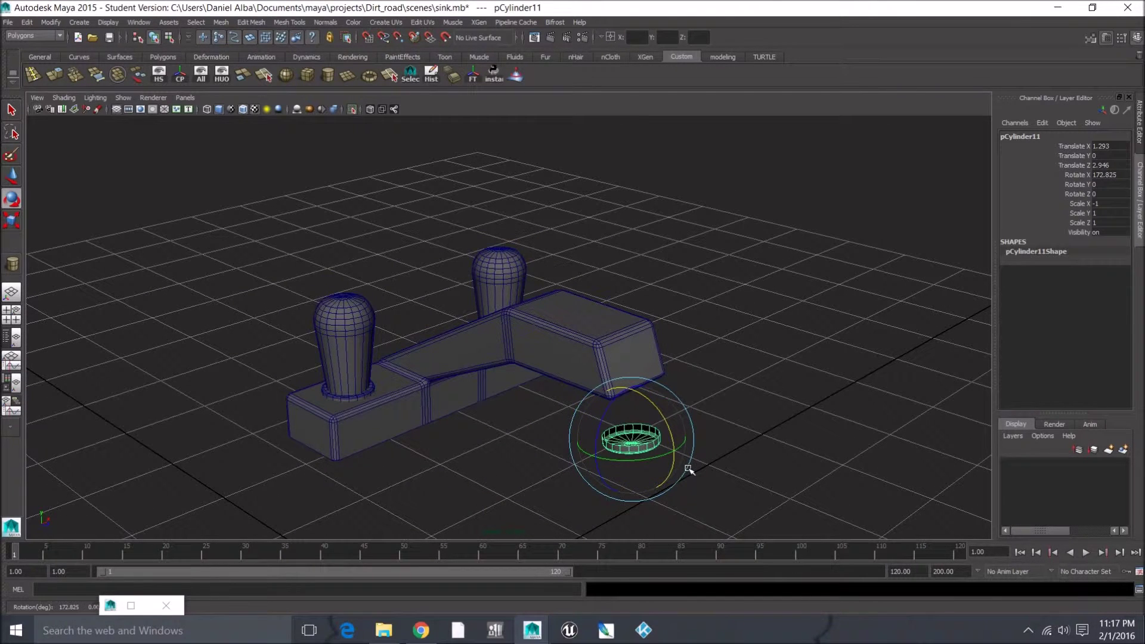
double_click(1122, 177)
type("180")
key("Return")
Fit the flipped disc against the underside of the spout's tip, at about X 1.177, Y 0.62, Z 2.686.
left_click_drag(769, 452, 710, 382, "alt")
key("w")
left_click_drag(635, 434, 602, 291)
mouse_move(675, 315)
left_mouse_down()
mouse_move(657, 313)
mouse_move(680, 305)
left_mouse_up()
key("f")
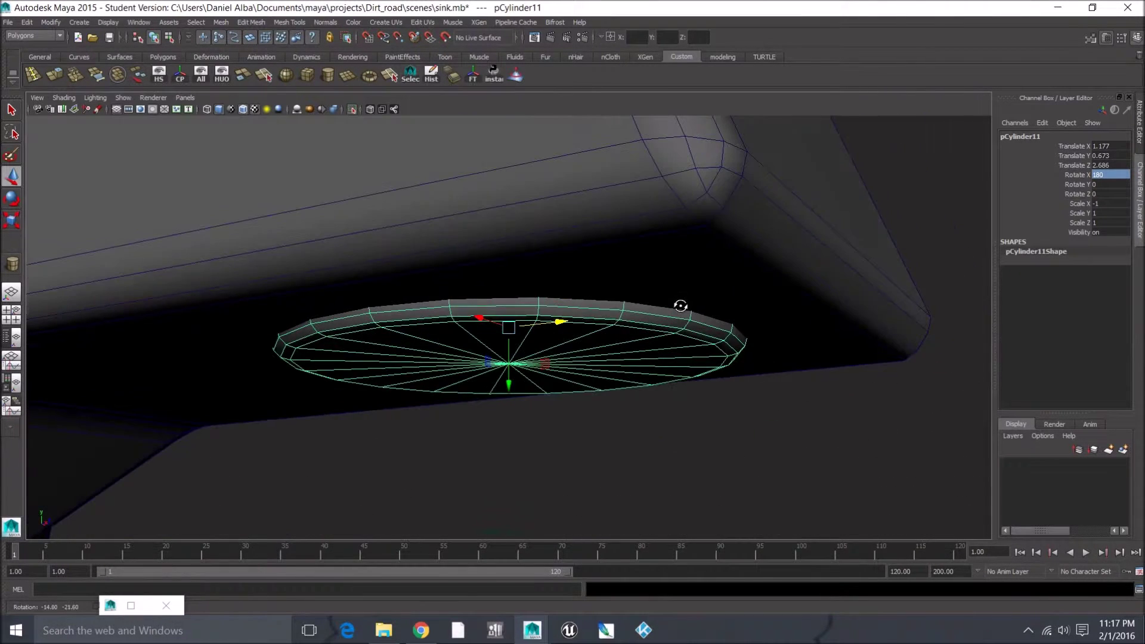
left_click_drag(508, 381, 507, 421)
left_click(711, 421)
Assign a new Blinn with black color, white specular color and reflectivity 1 to the spout body and the disc under its tip.
scroll(704, 375, "down", 6)
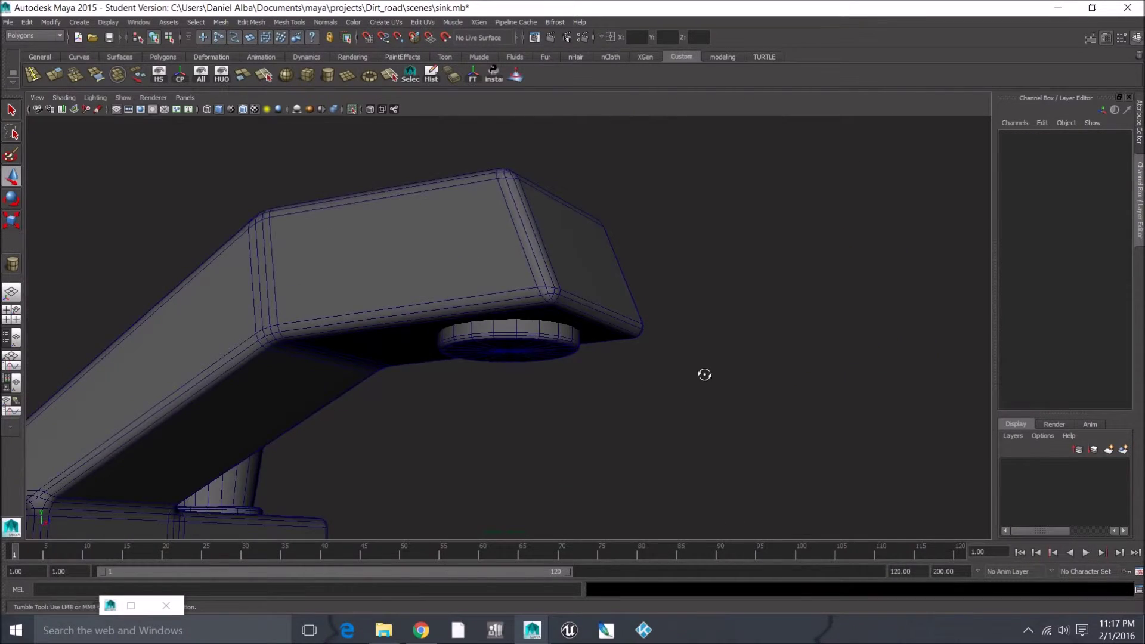
left_click_drag(705, 375, 612, 426, "alt")
scroll(624, 380, "down", 6)
left_click_drag(625, 379, 588, 338, "alt")
scroll(588, 337, "up", 4)
left_click_drag(468, 330, 572, 349, "alt")
left_click(576, 356)
key("ctrl+z")
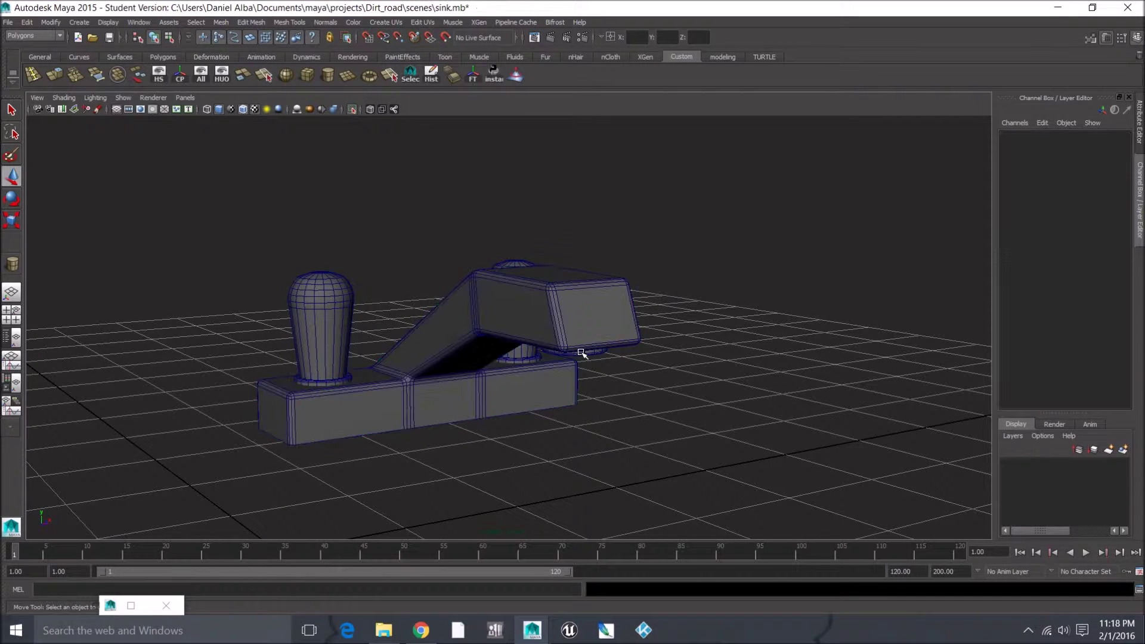
scroll(580, 352, "up", 3)
left_click(588, 330)
left_click(617, 366)
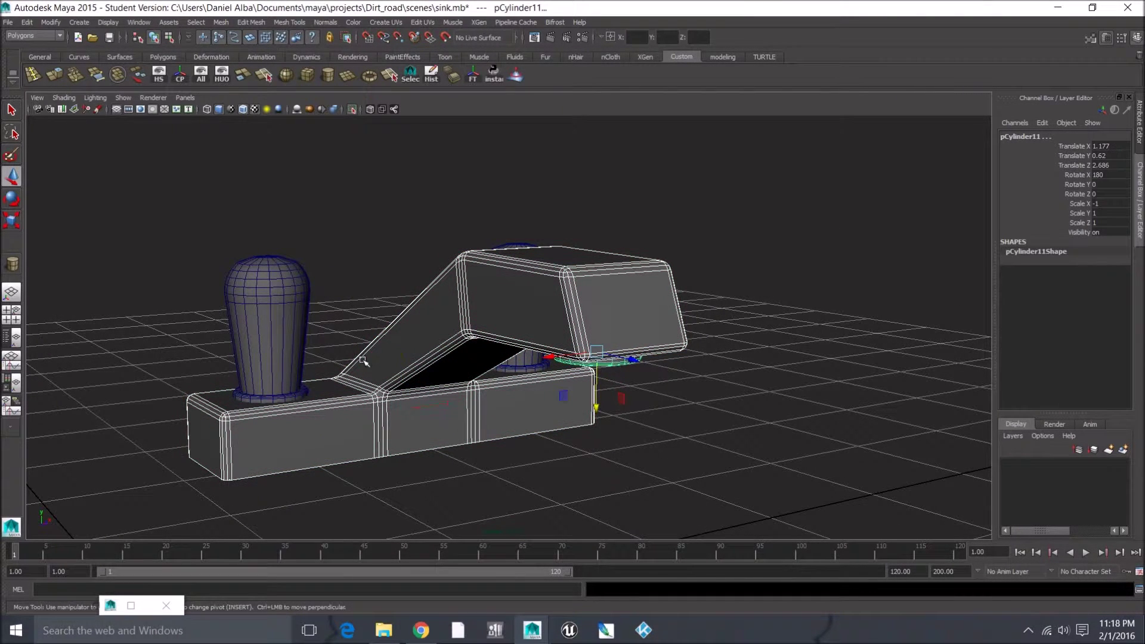
right_click_drag(398, 366, 494, 565)
Rename the spout body's Blinn material to chrome.
mouse_move(471, 455)
left_mouse_down("alt")
mouse_move(478, 476)
mouse_move(465, 438)
left_mouse_up("alt")
key("ctrl+a")
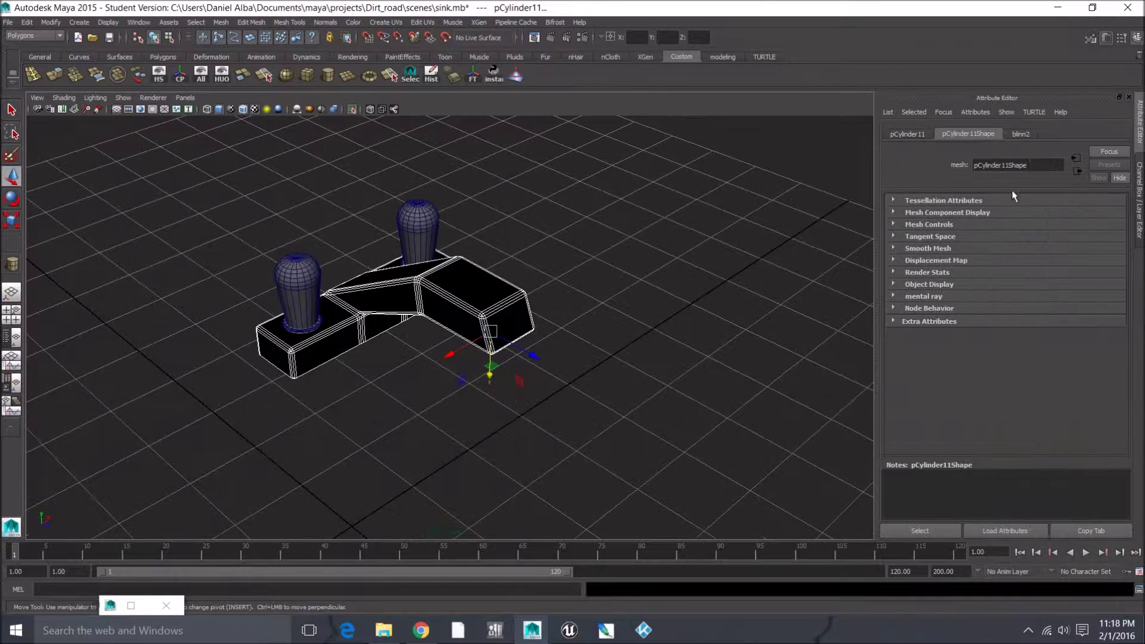
left_click(1029, 135)
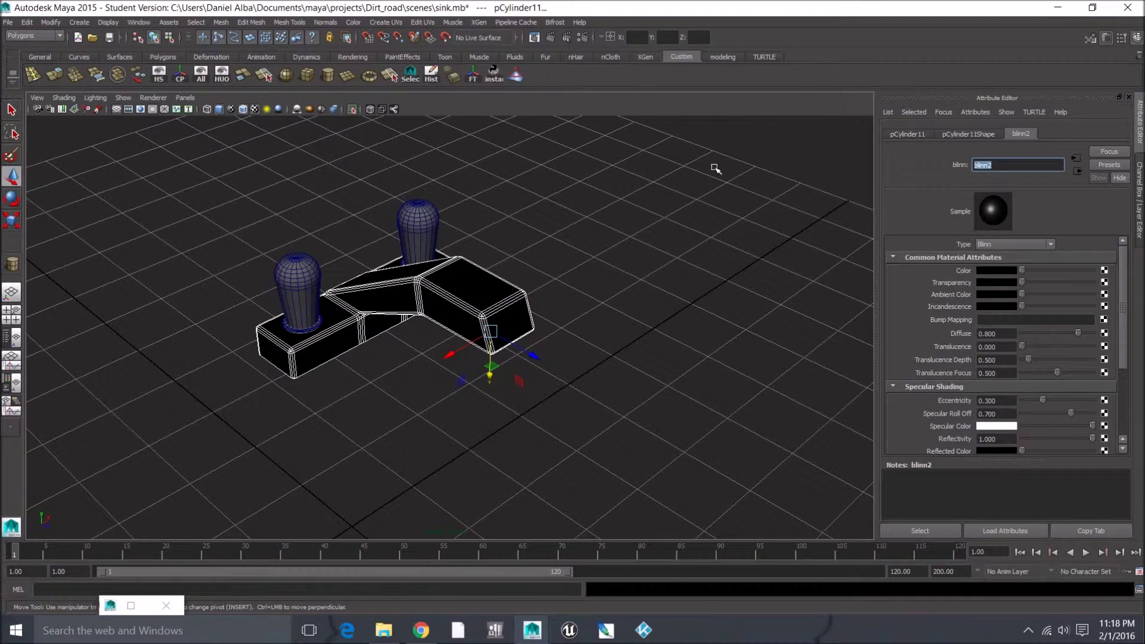
key("Return")
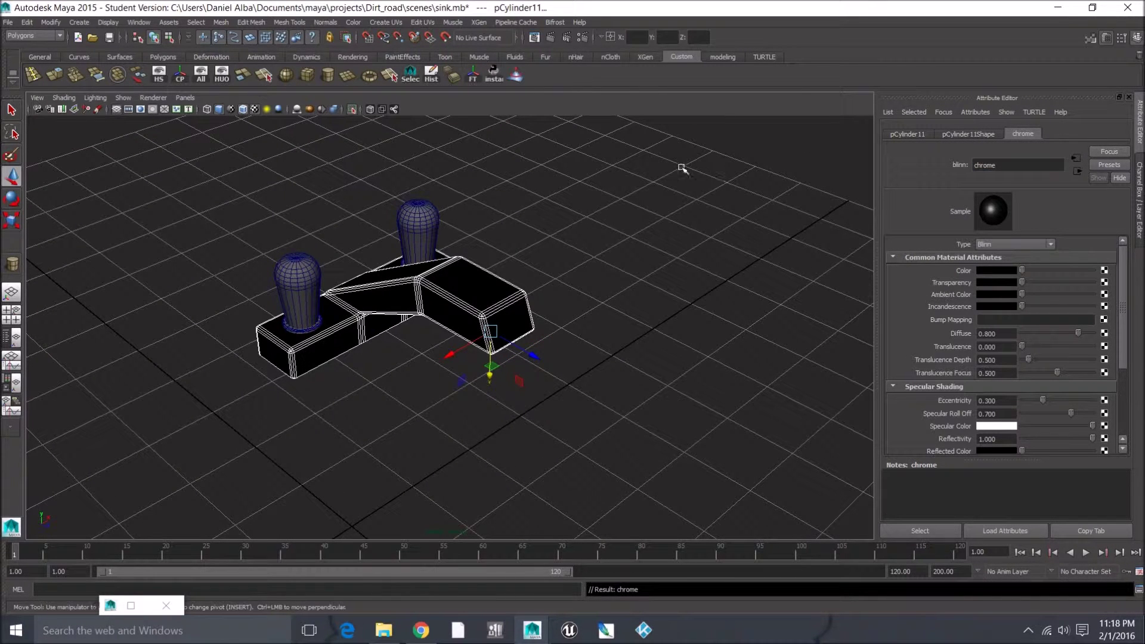
Select both handles and separate them into individual knob and base ring meshes.
scroll(403, 238, "up", 3)
middle_click_drag(280, 256, 508, 281, "alt")
scroll(508, 281, "up", 3)
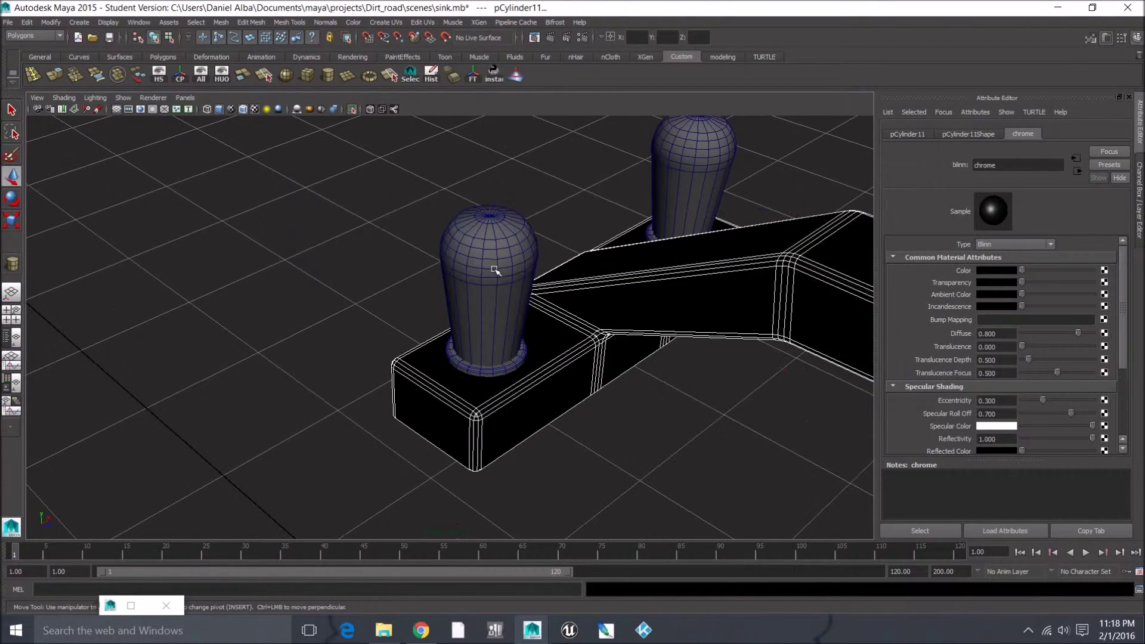
left_click(493, 270)
scroll(529, 326, "up", 2)
middle_click_drag(537, 336, 498, 309, "alt")
right_click_drag(496, 308, 495, 329)
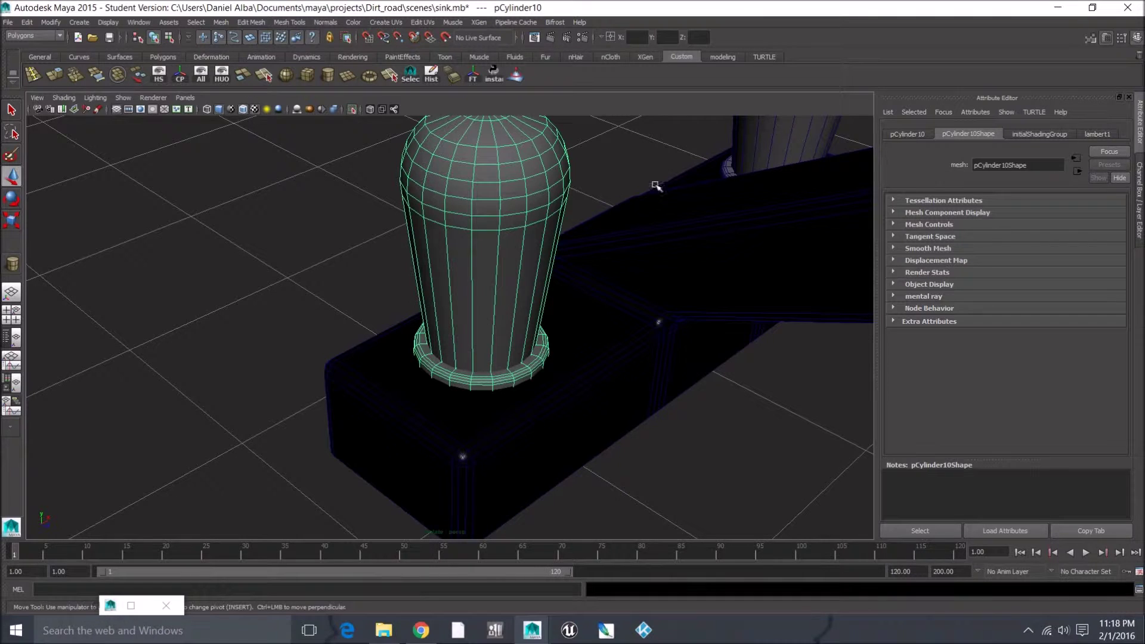
left_click(750, 150)
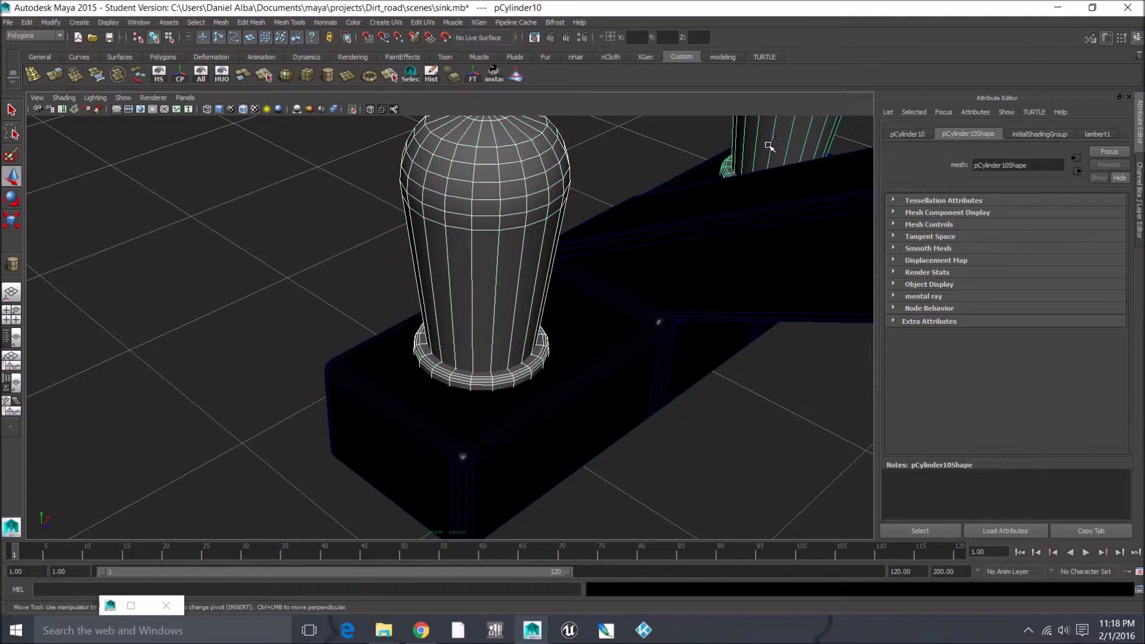
left_click(138, 74)
Assign the existing chrome material to the base rings of both handles.
left_click(475, 378)
left_click_drag(471, 376, 772, 266, "alt")
left_click(774, 264, "shift")
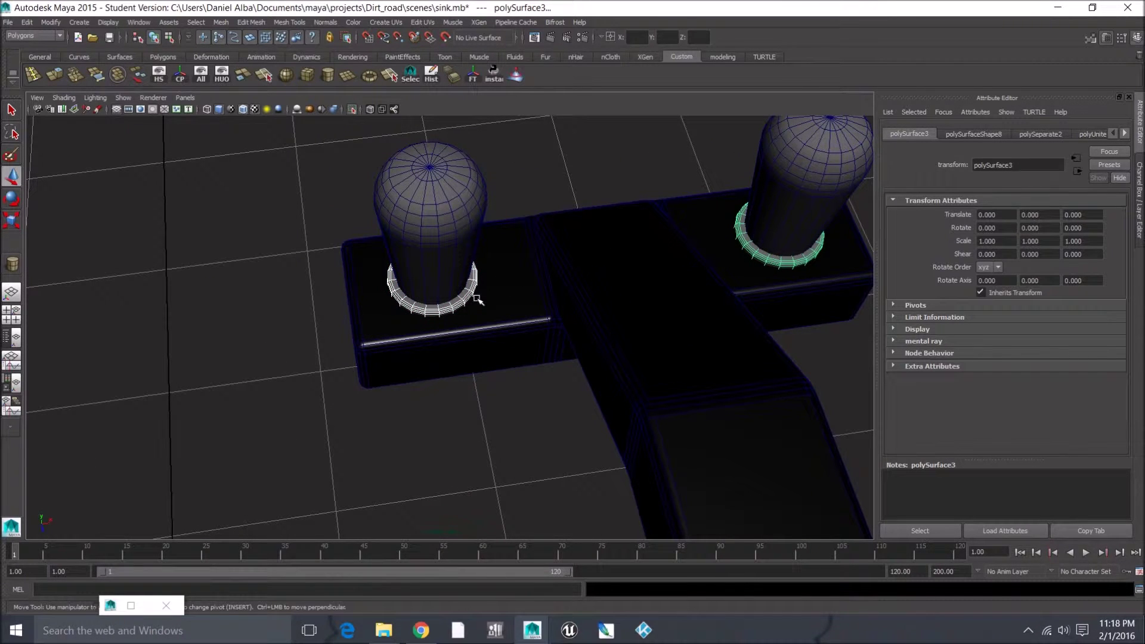
right_click_drag(472, 300, 561, 599)
Assign a new Blinn material with near-white color and reflectivity 0.1 to both handle knobs.
left_click(471, 262)
left_click(819, 171, "shift")
scroll(820, 171, "down", 3)
mouse_move(699, 217)
right_mouse_down()
mouse_move(704, 464)
mouse_move(726, 488)
mouse_move(770, 506)
mouse_move(744, 487)
mouse_move(778, 491)
mouse_move(786, 506)
right_mouse_up()
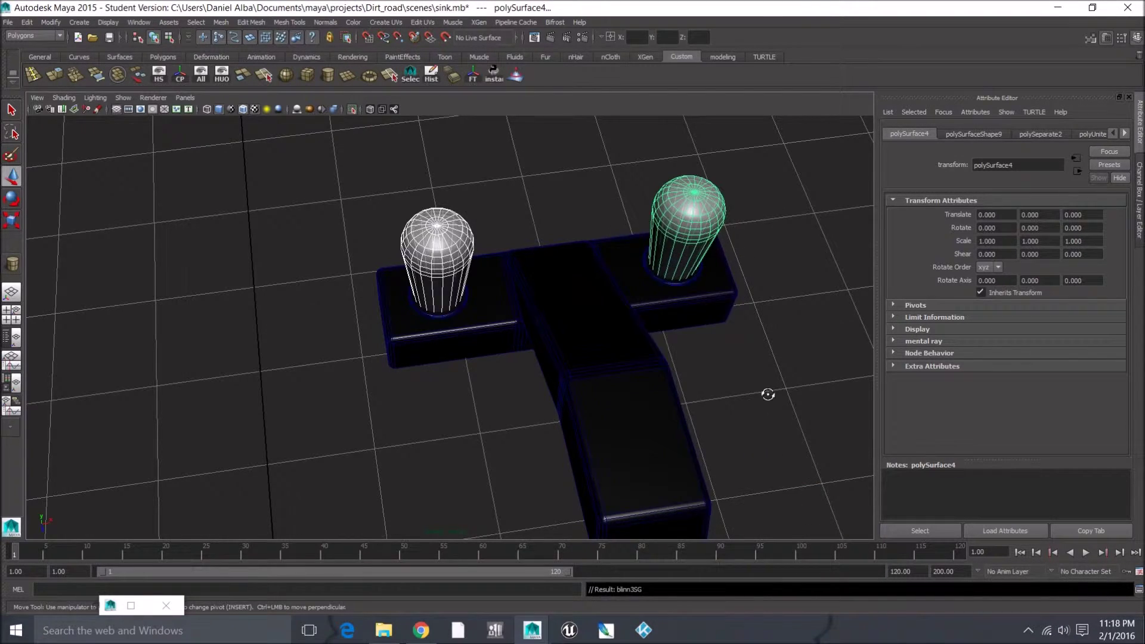
Rename the handle knobs' Blinn material to plastic.
left_click_drag(767, 394, 661, 270, "alt")
left_click(651, 209)
scroll(312, 323, "up", 7)
middle_click_drag(312, 324, 387, 321, "alt")
left_click(770, 197)
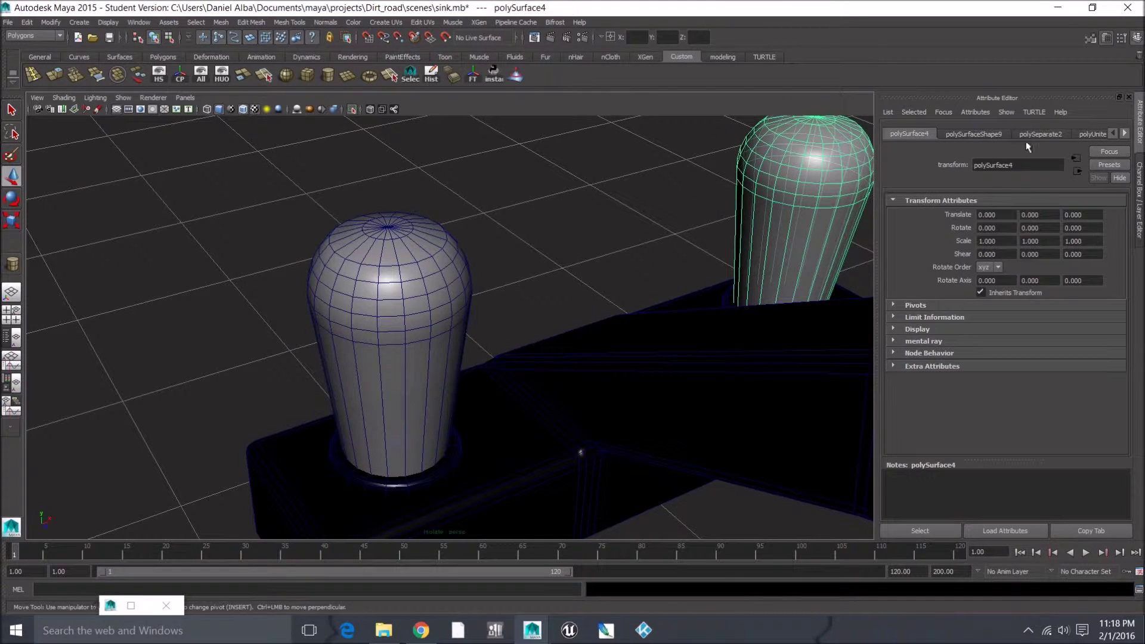
left_click(1127, 134)
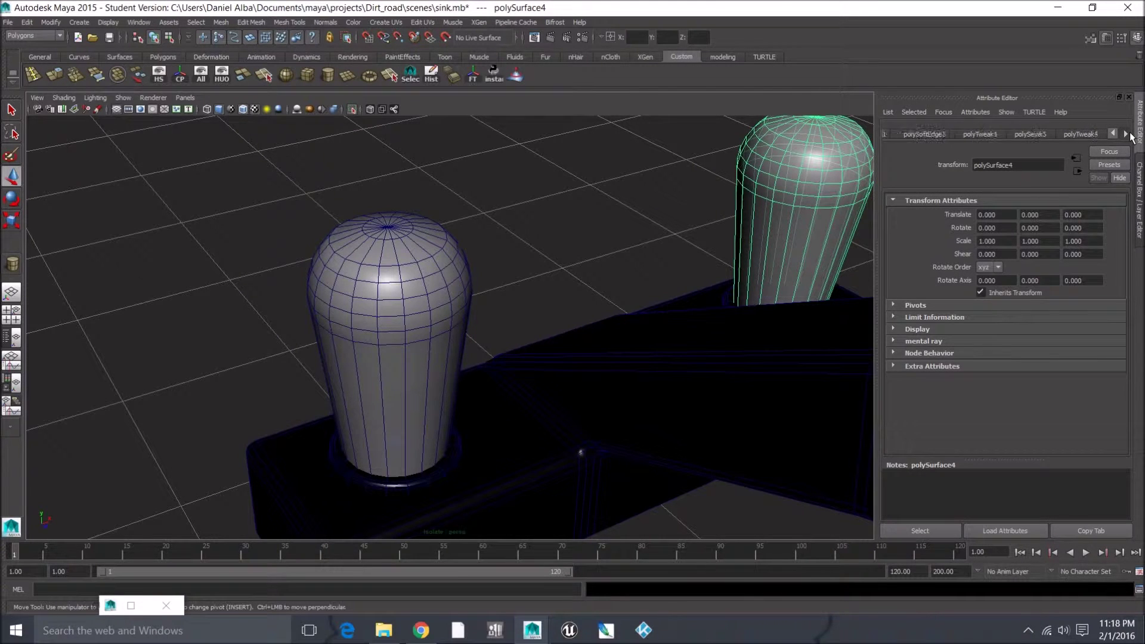
left_click(1089, 132)
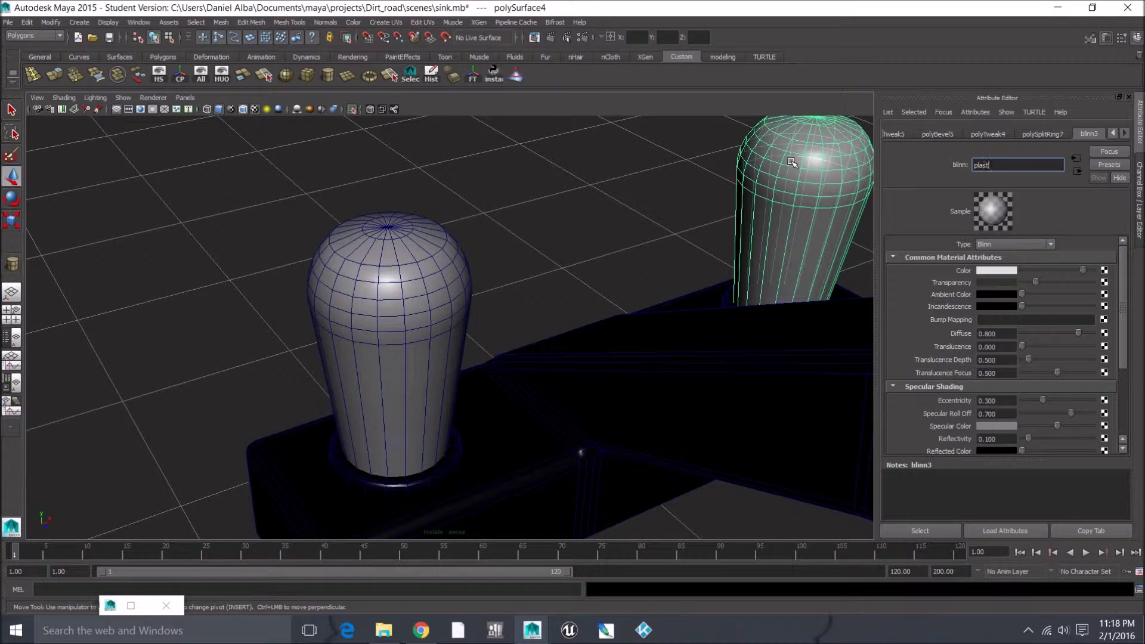
key("Return")
Assign a new red Blinn material to one ring of faces around the mirrored handle's dome, and return to object selection.
right_click_drag(389, 275, 394, 311)
left_click(387, 305)
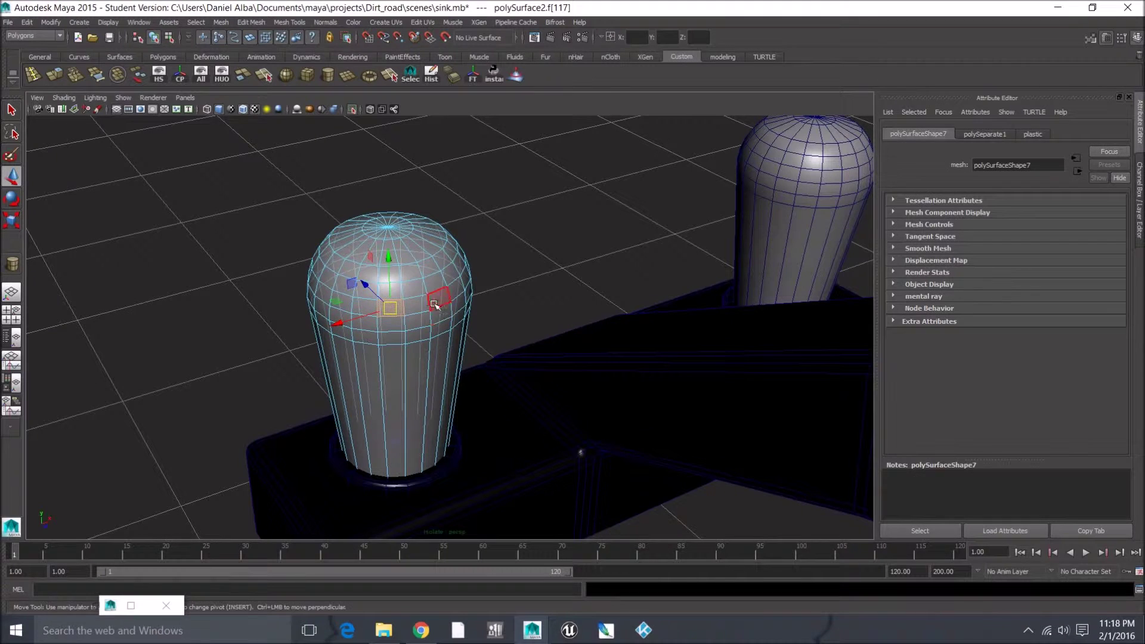
left_click(422, 305)
left_click_drag(423, 305, 422, 305)
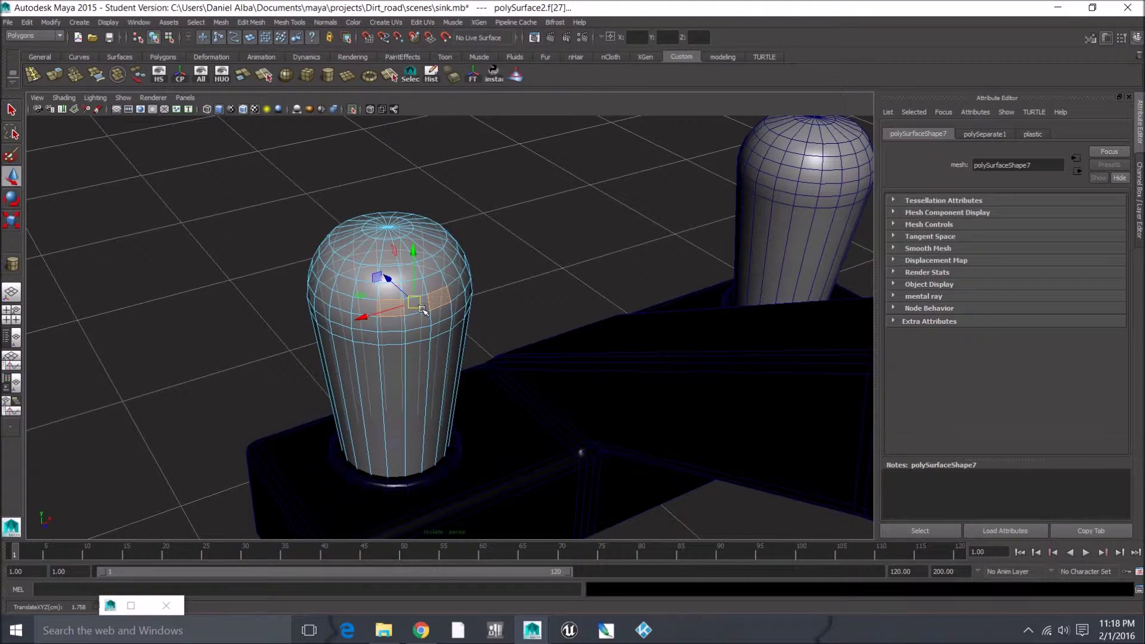
left_click(425, 306)
scroll(437, 300, "up", 4)
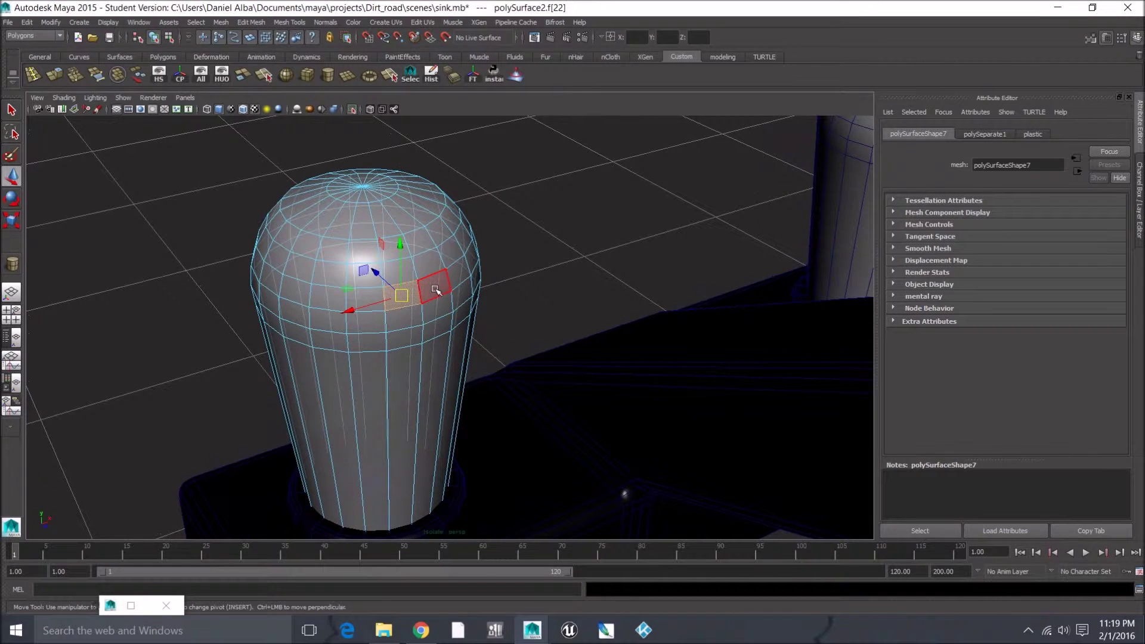
double_click(435, 290, "shift")
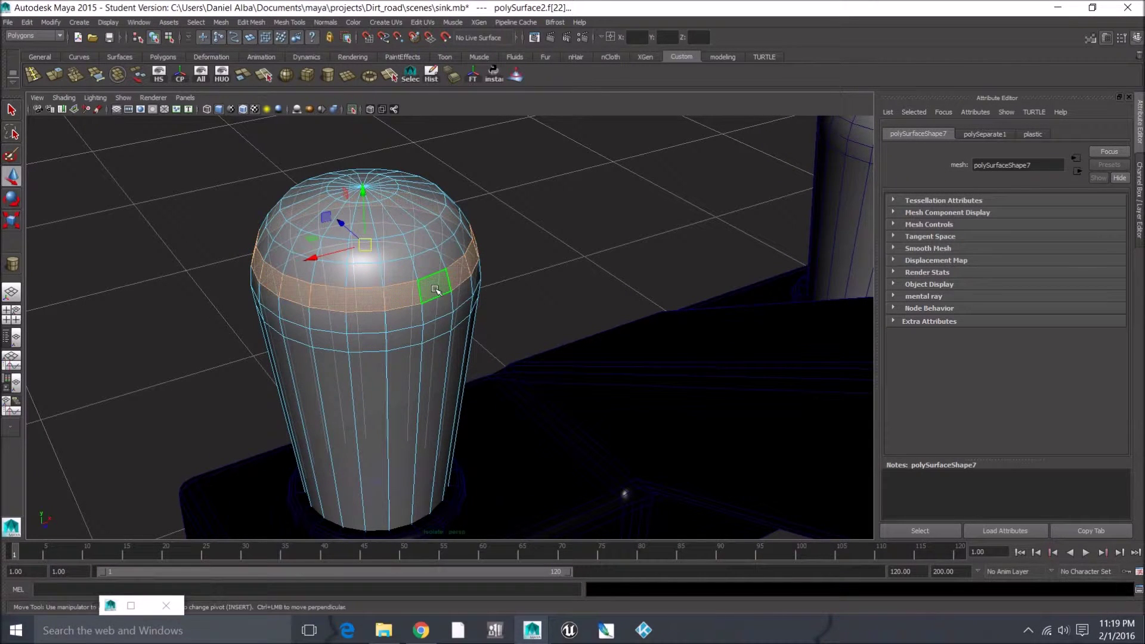
right_click_drag(436, 290, 520, 570)
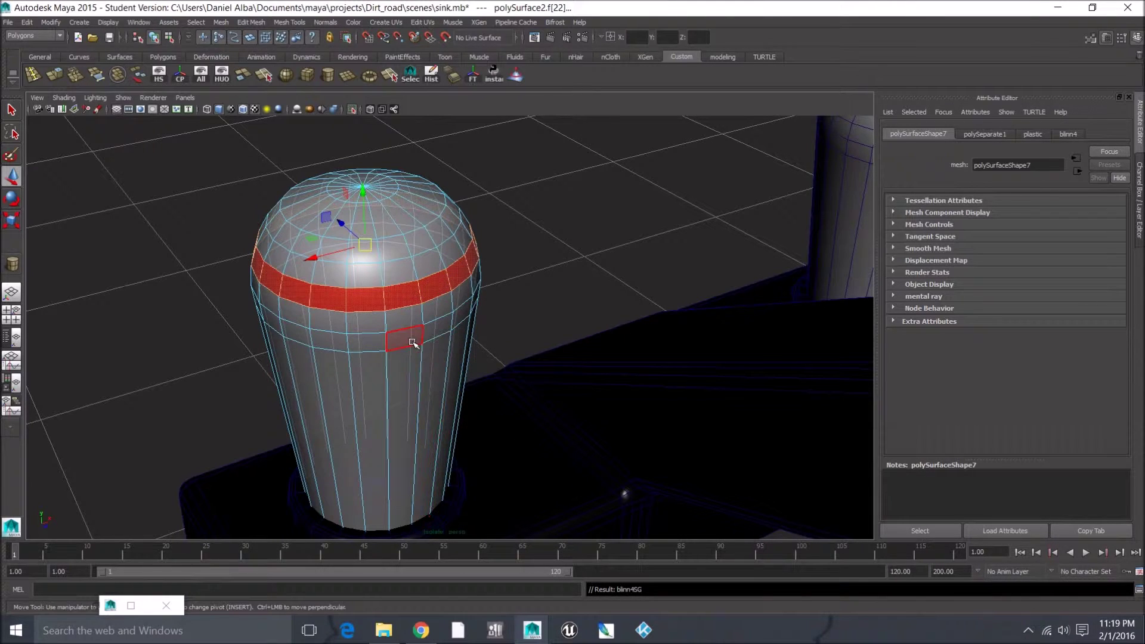
right_click_drag(412, 342, 452, 315)
scroll(451, 315, "down", 2)
left_click(440, 335)
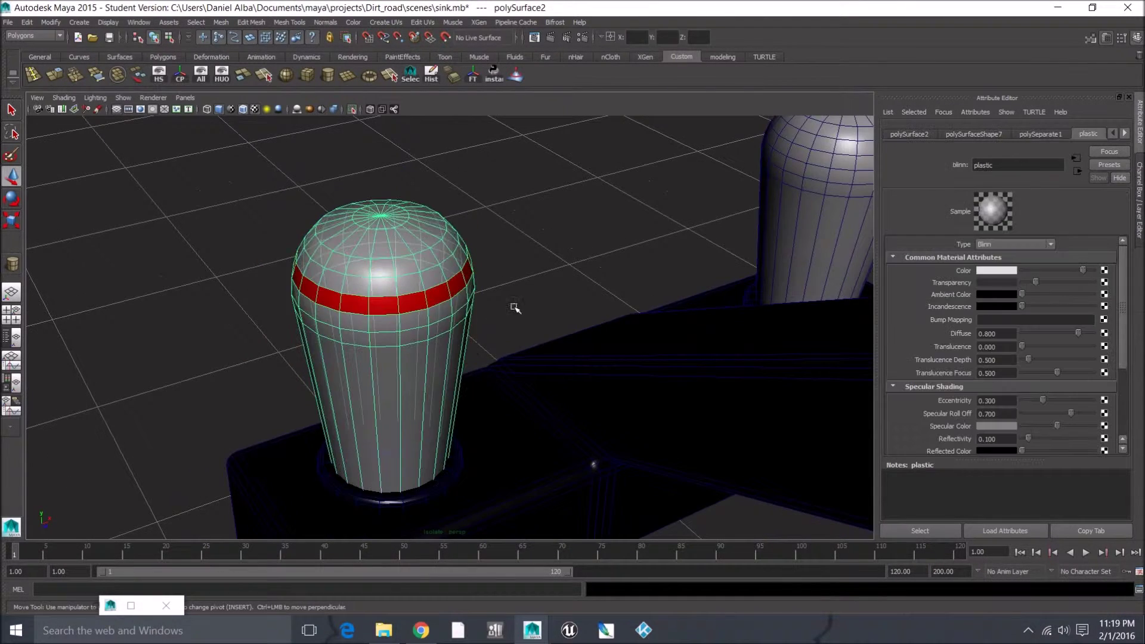
Assign a blue material to one ring of faces around the other handle's dome, and return to object selection.
middle_click_drag(490, 315, 358, 332, "alt")
left_click(728, 222)
middle_click_drag(728, 222, 475, 314, "alt")
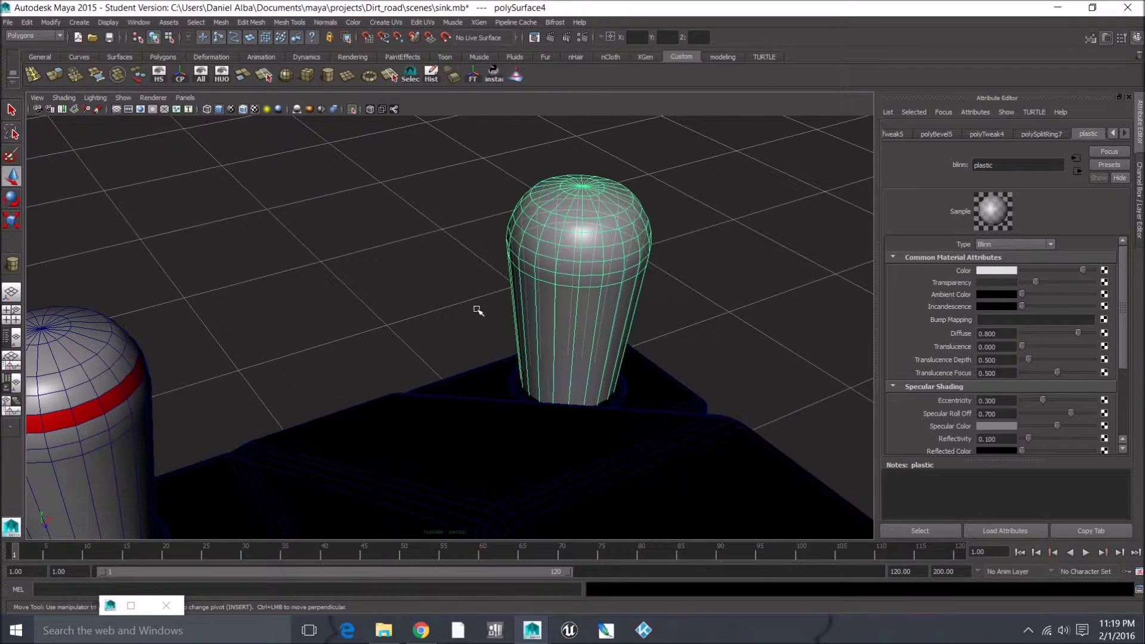
right_click_drag(576, 258, 578, 256)
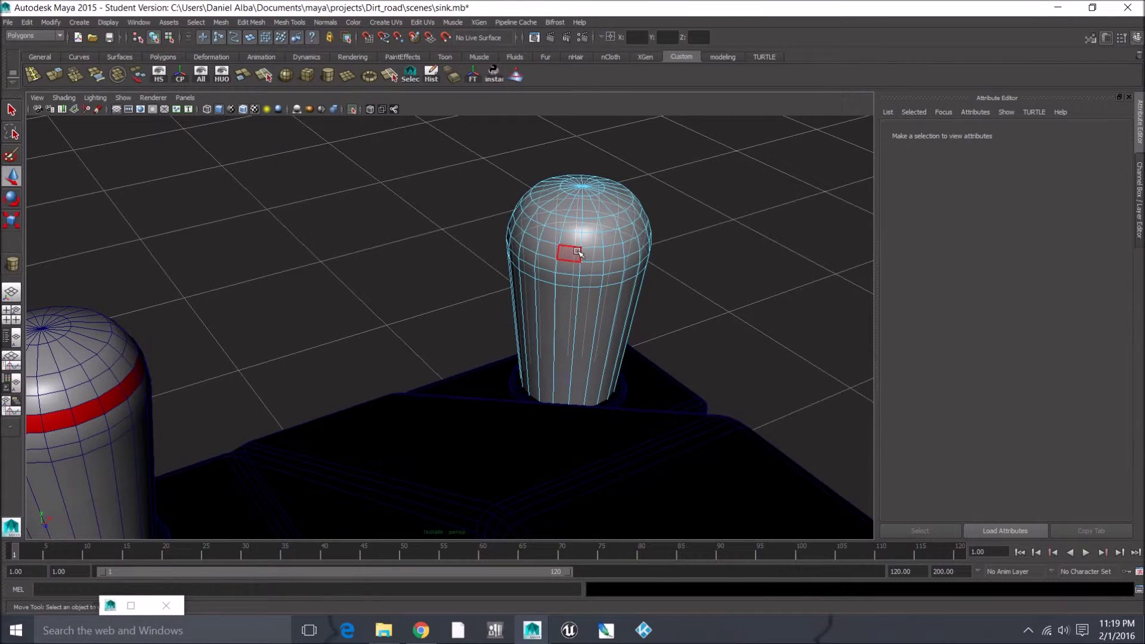
left_click(578, 252)
key("q")
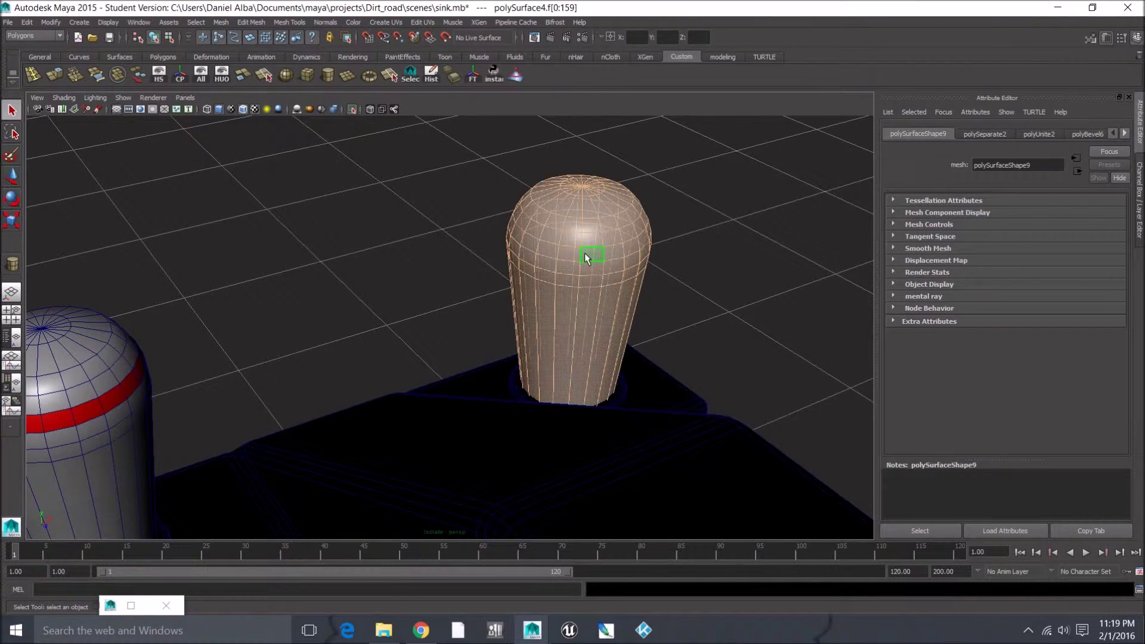
double_click(590, 252, "shift")
right_click_drag(590, 253, 672, 554)
right_click_drag(606, 285, 646, 273)
scroll(646, 272, "down", 3)
left_click(575, 283)
left_click(623, 266)
Combine the faucet body, handles and base rings into one mesh, center its pivot, and deselect it.
scroll(487, 337, "down", 8)
left_click_drag(491, 339, 345, 459, "alt")
left_click_drag(432, 268, 512, 304, "alt")
left_click_drag(498, 335, 323, 184, "alt")
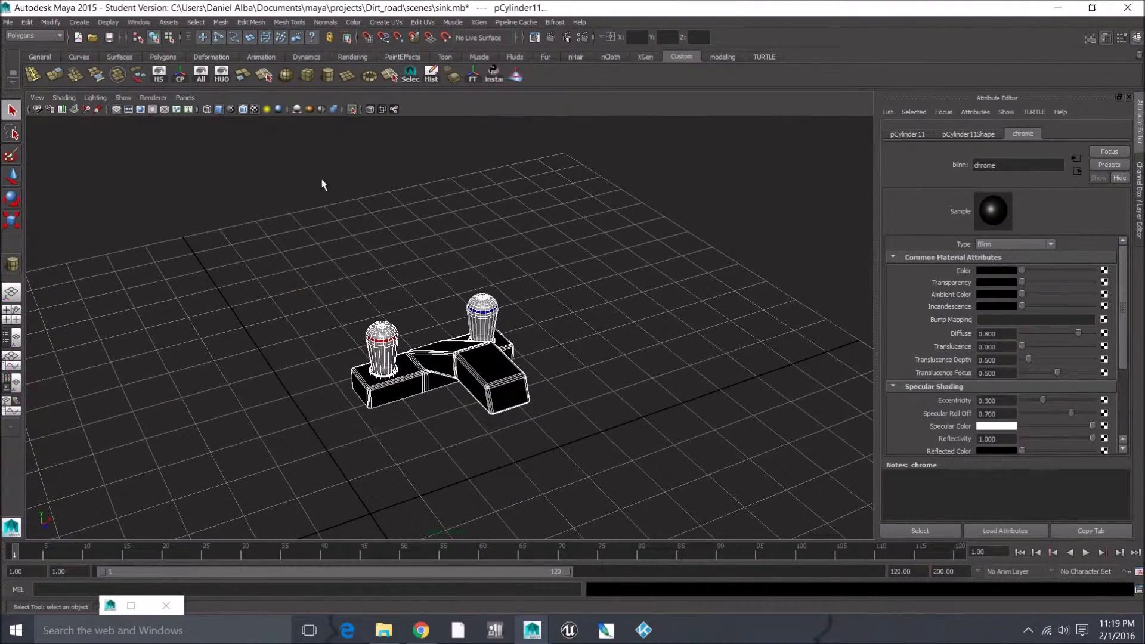
left_click(118, 82)
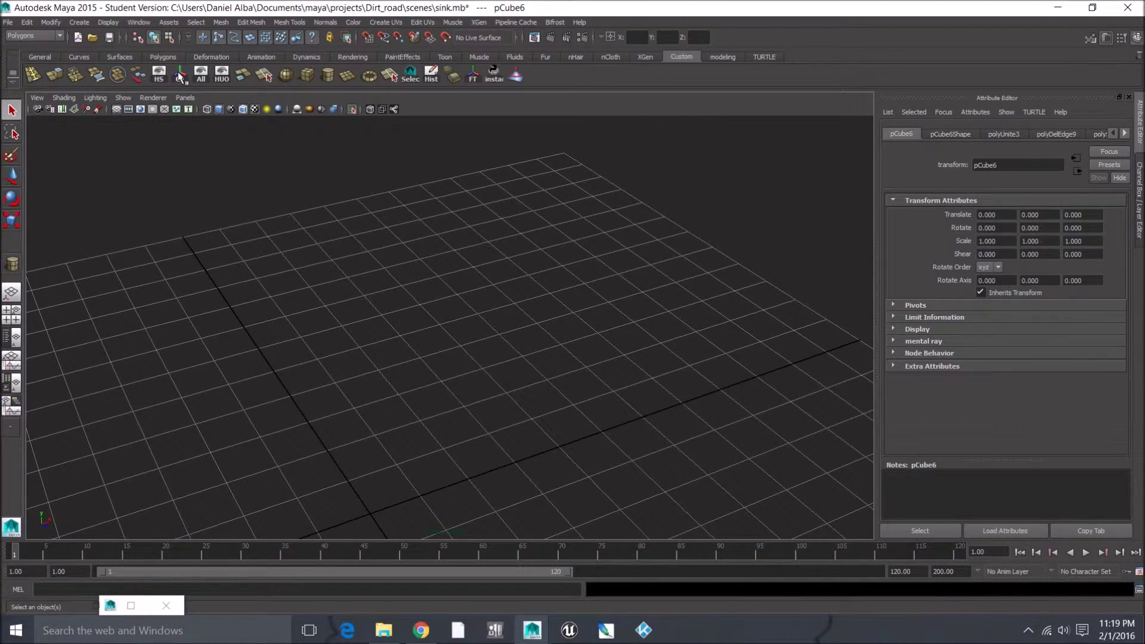
left_click_drag(340, 335, 274, 352, "alt")
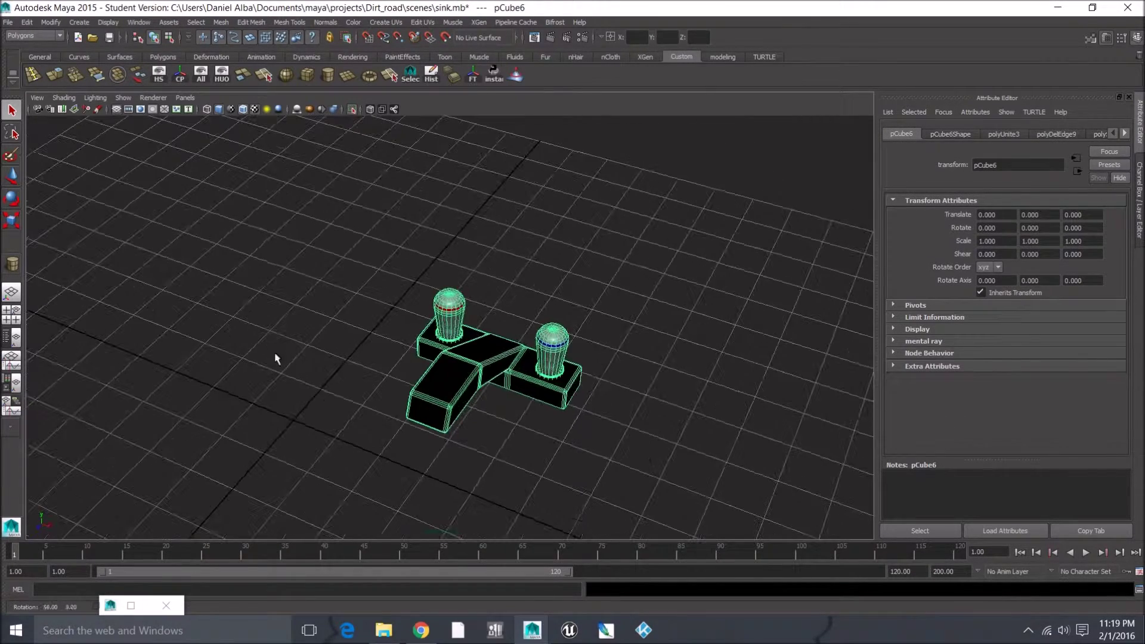
left_click(394, 353)
left_click_drag(393, 353, 411, 387, "alt")
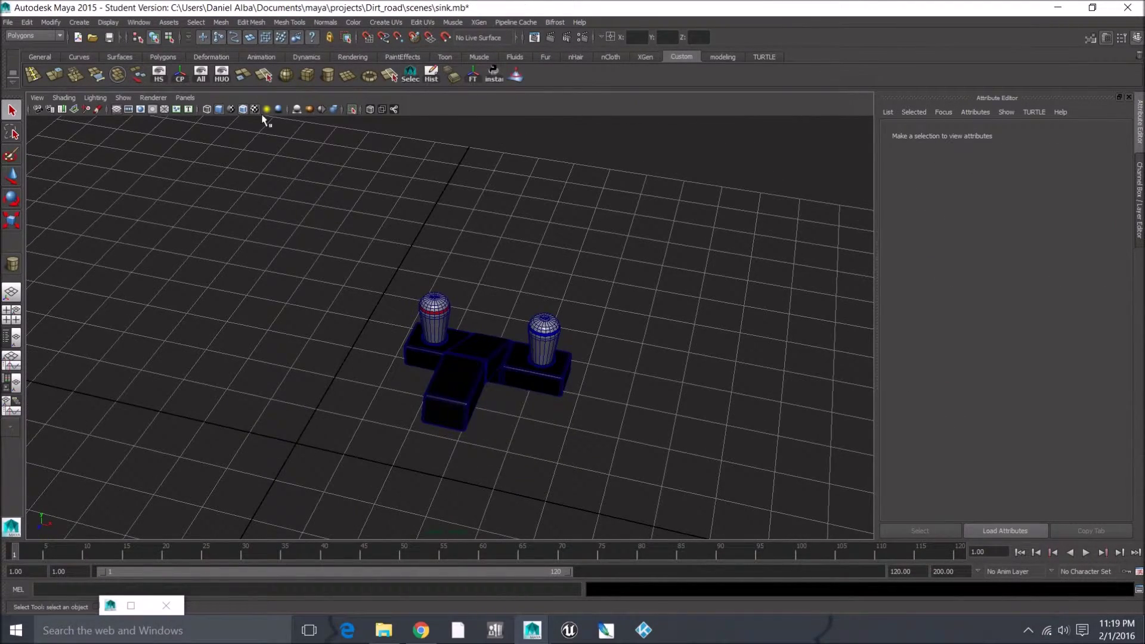
Show the sink scene without the wireframe overlay and scale the combined faucet uniformly to 0.284.
left_click(243, 110)
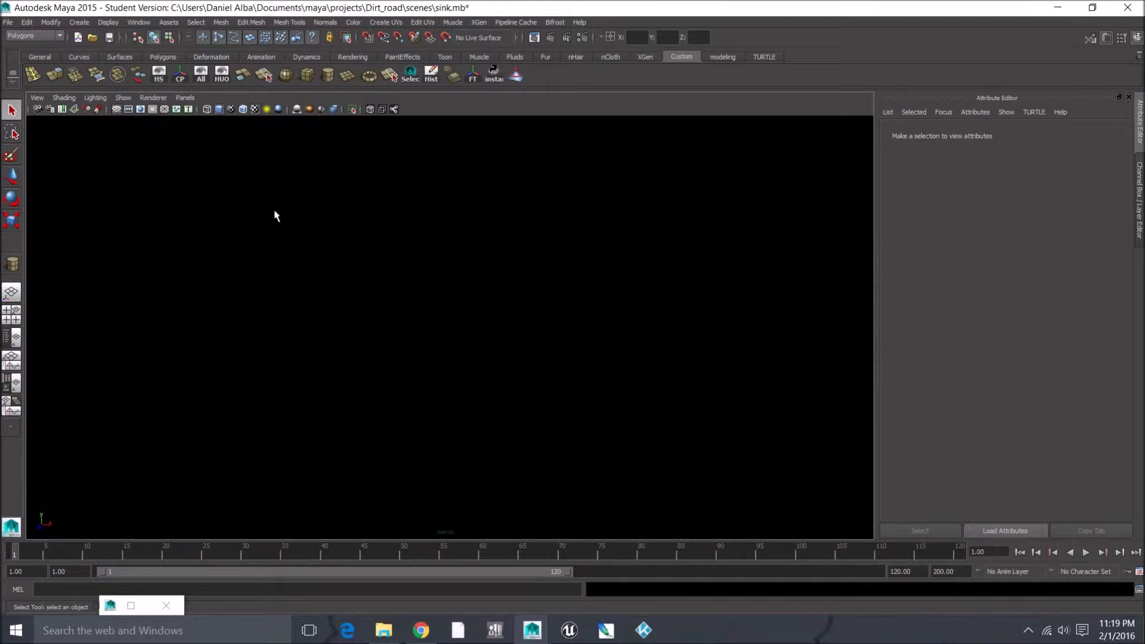
left_click_drag(245, 177, 320, 325, "alt")
left_click(459, 344)
key("w")
key("f")
key("r")
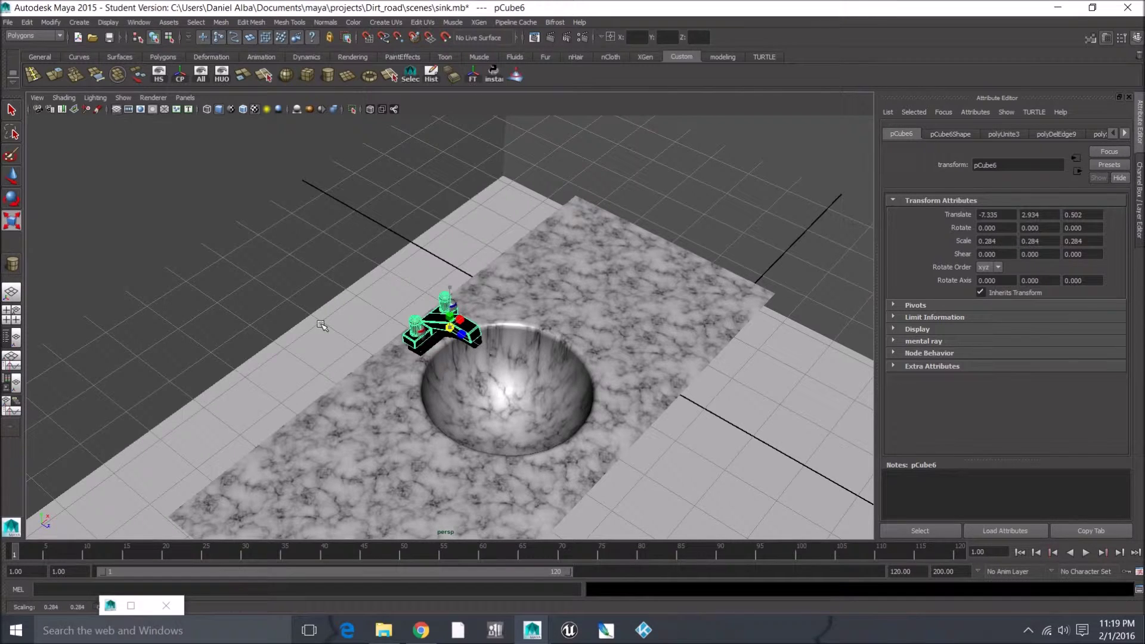
Move the scaled faucet onto the countertop beside the existing faucet, at about X -6.24, Y 2.69, Z 0.55.
key("w")
left_click_drag(451, 295, 468, 313)
key("f")
left_click(618, 285)
left_click(465, 312)
middle_click_drag(466, 297, 479, 338, "alt")
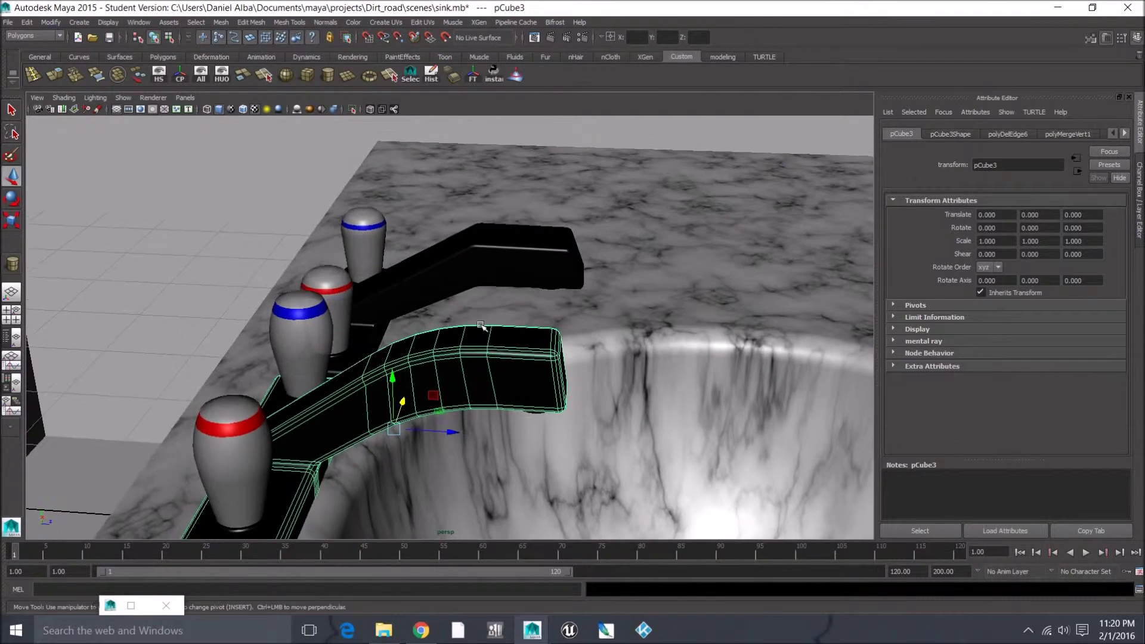
Delete the two outer edge loops at the new faucet's spout bend, keeping the middle loop.
scroll(481, 335, "up", 1)
left_click(489, 255)
scroll(489, 255, "up", 3)
middle_click_drag(488, 255, 486, 277, "alt")
right_click_drag(516, 235, 517, 221)
left_click(497, 238)
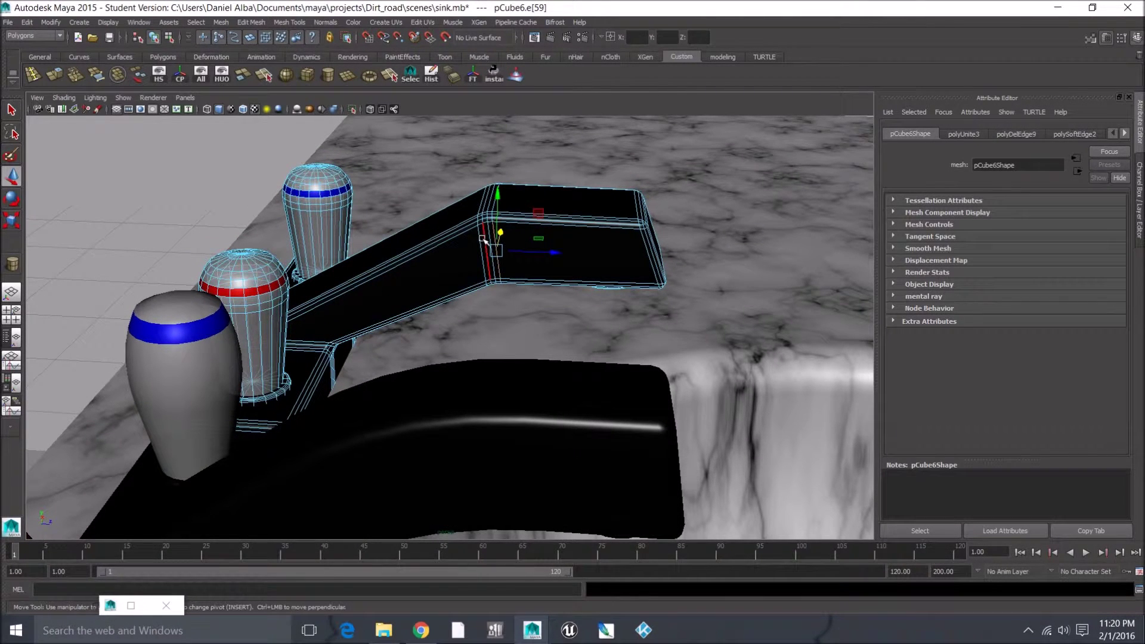
left_click(483, 238, "shift")
right_click_drag(488, 236, 584, 240, "ctrl")
Bevel the remaining edge loop at the spout bend and raise the bevel's segment count for a smoother curve.
double_click(490, 239)
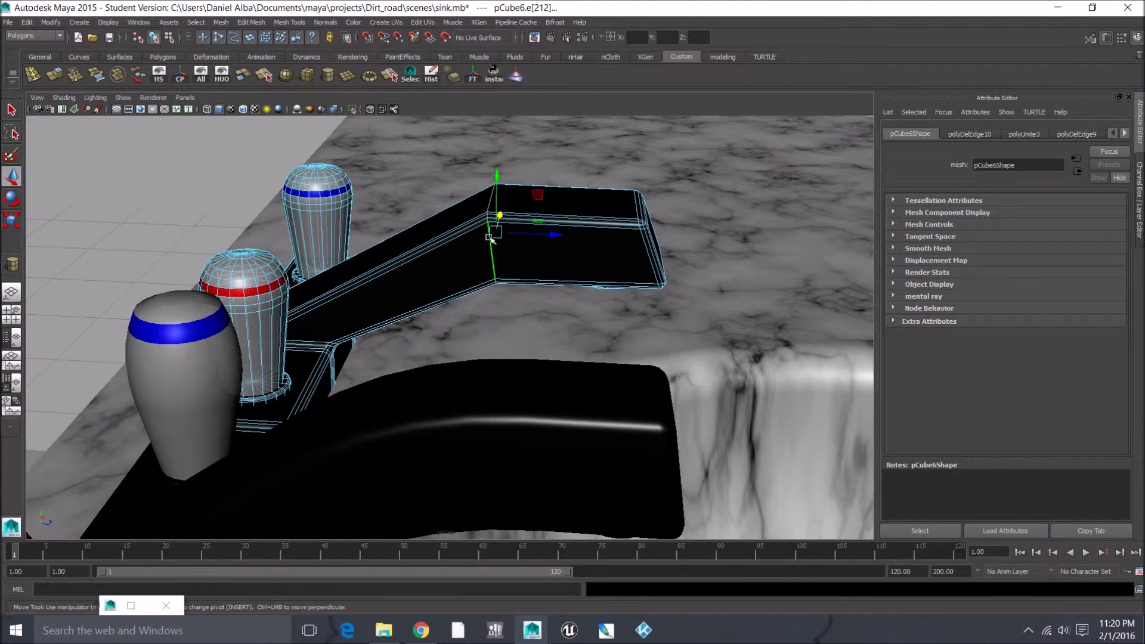
left_click(463, 77)
left_click(689, 167)
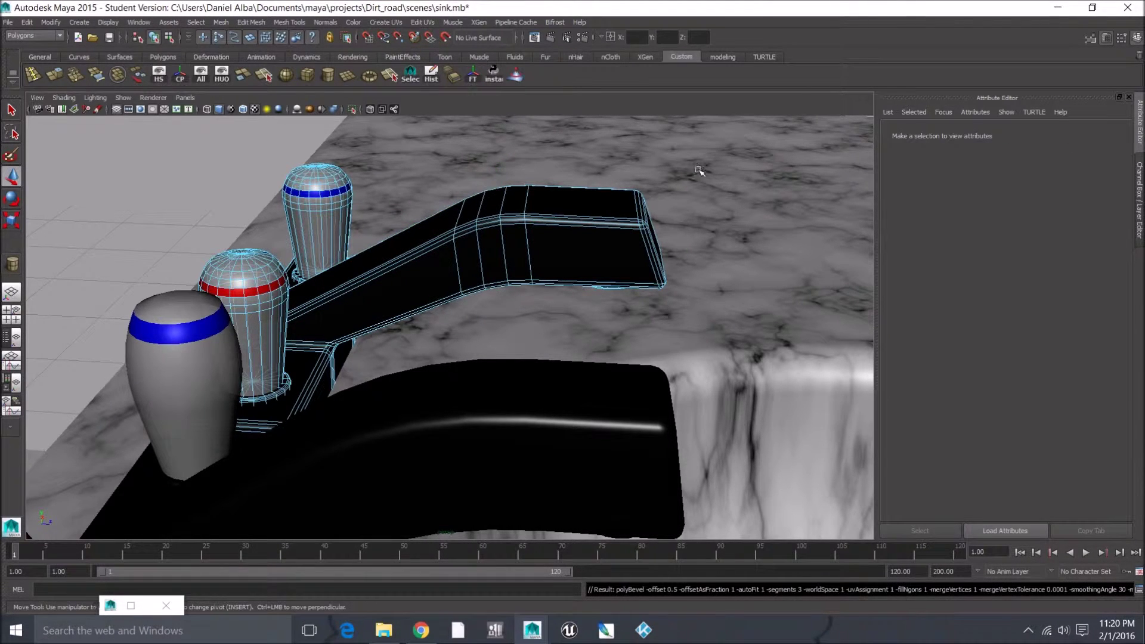
key("ctrl+a")
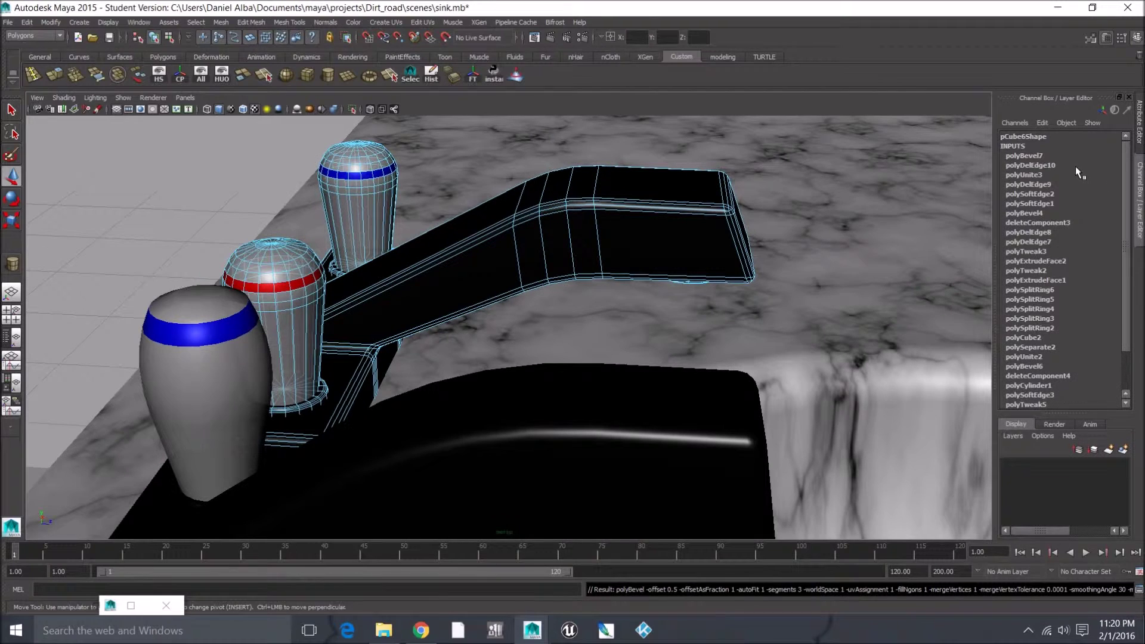
left_click(1036, 156)
left_click(1067, 185)
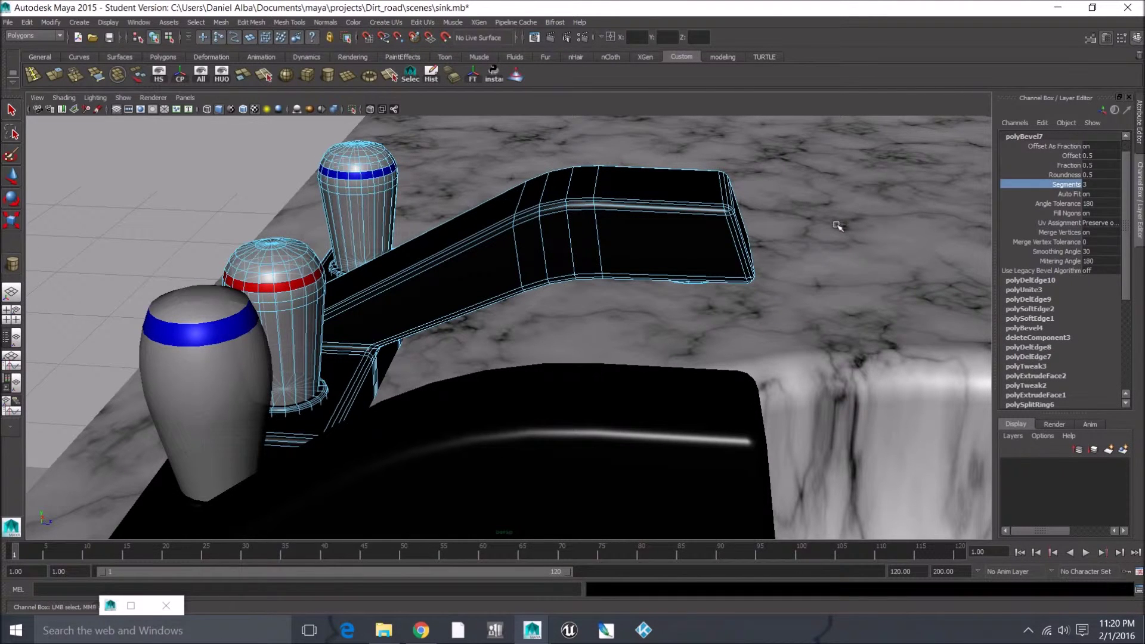
middle_click_drag(836, 225, 881, 199)
right_click_drag(649, 227, 705, 208)
Compare the shape and size of the new faucet with the existing one from the front and above.
left_click_drag(722, 280, 670, 258, "alt")
scroll(670, 258, "down", 3)
left_click_drag(696, 312, 665, 214, "alt")
left_click_drag(756, 296, 612, 322, "alt")
left_click(611, 321)
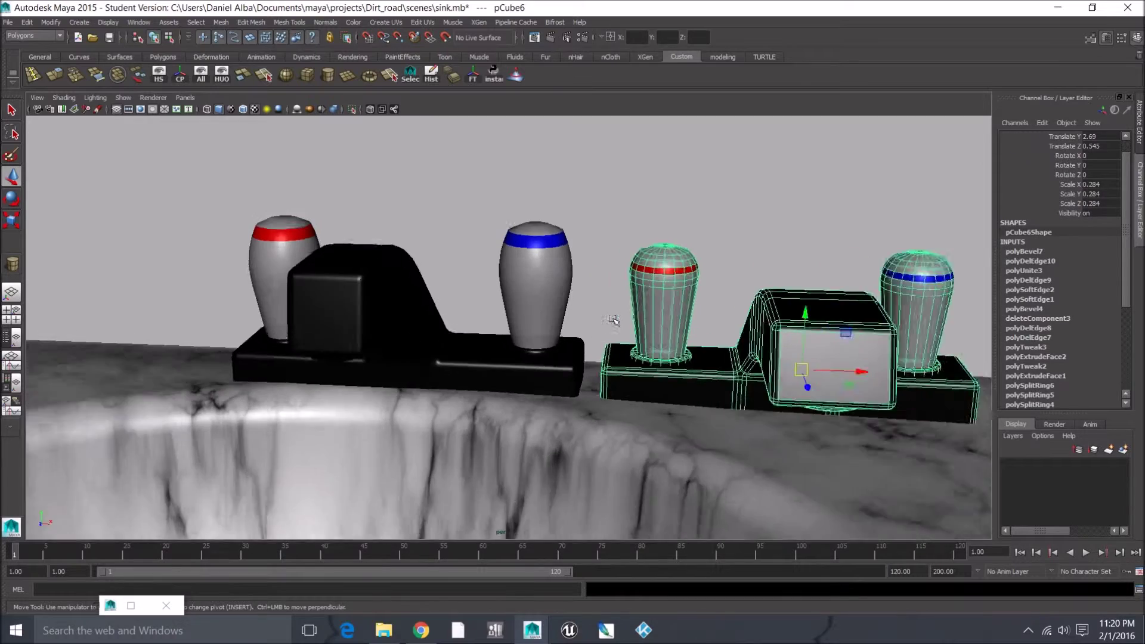
scroll(637, 327, "up", 3)
left_click_drag(728, 310, 626, 299, "alt")
scroll(627, 300, "down", 4)
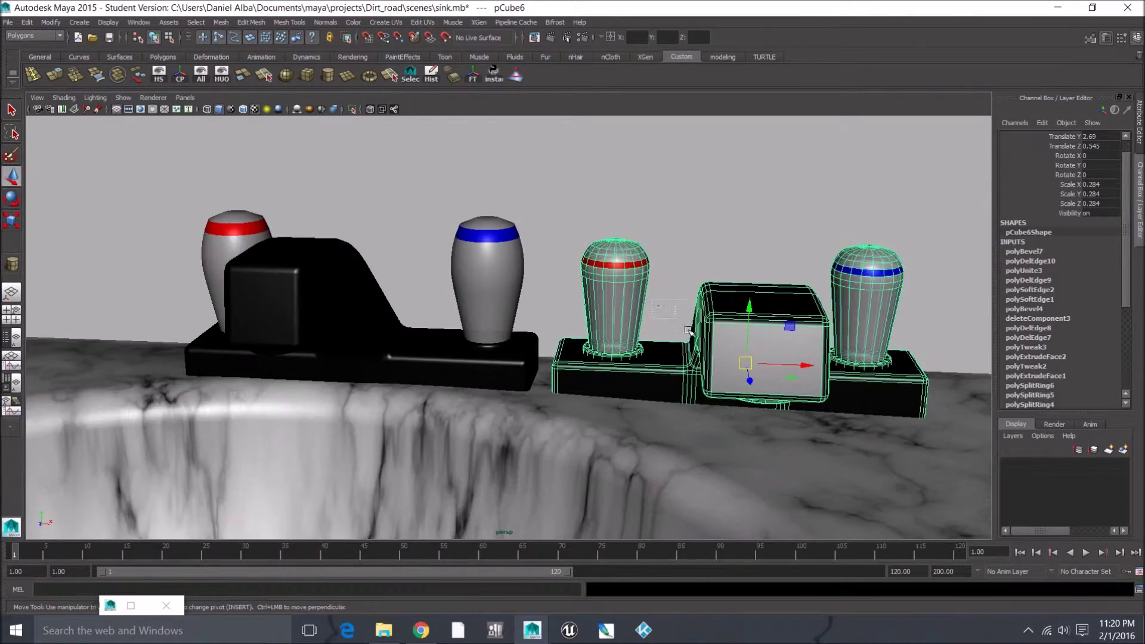
left_click(690, 332)
left_click_drag(592, 355, 670, 366, "alt")
scroll(670, 366, "down", 3)
Move the new faucet slightly farther from the existing one along the countertop's X axis, and deselect it.
left_click(622, 294)
left_click_drag(622, 294, 564, 319, "alt")
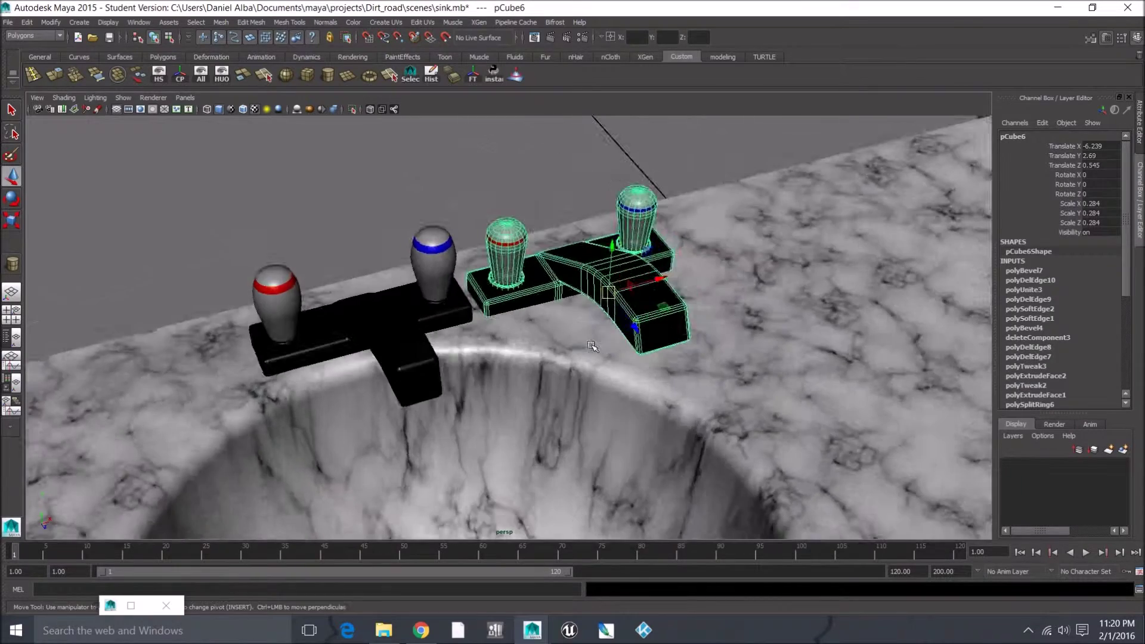
scroll(573, 316, "down", 3)
left_click_drag(620, 295, 664, 284)
scroll(657, 367, "down", 4)
middle_click_drag(656, 367, 626, 352, "alt")
scroll(626, 353, "up", 3)
left_click(626, 353)
scroll(627, 352, "up", 5)
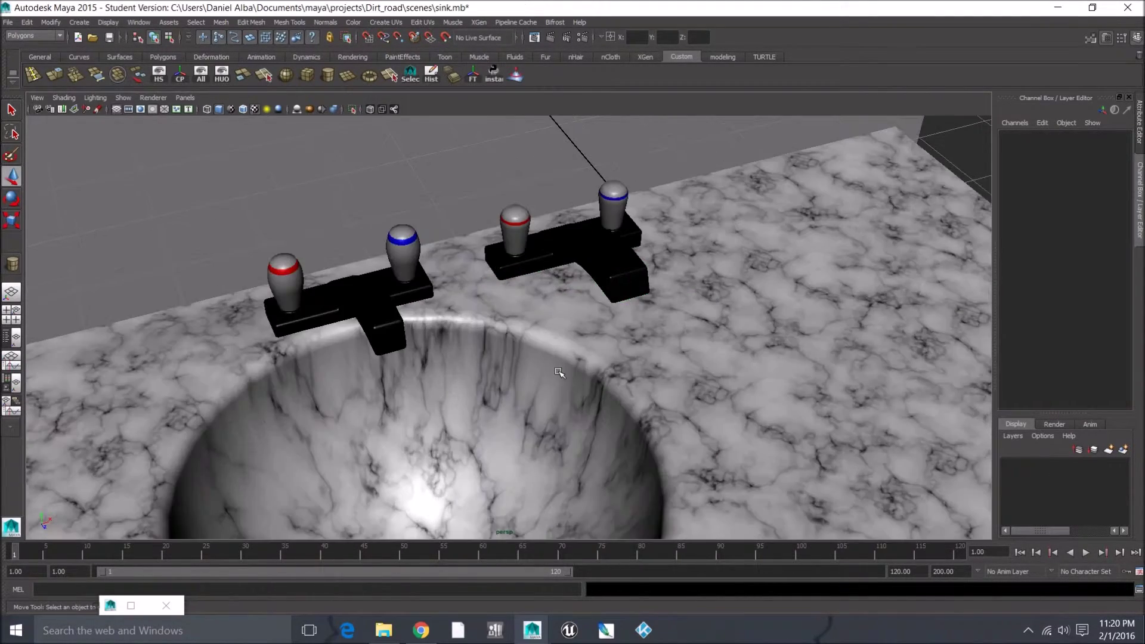
scroll(619, 244, "down", 3)
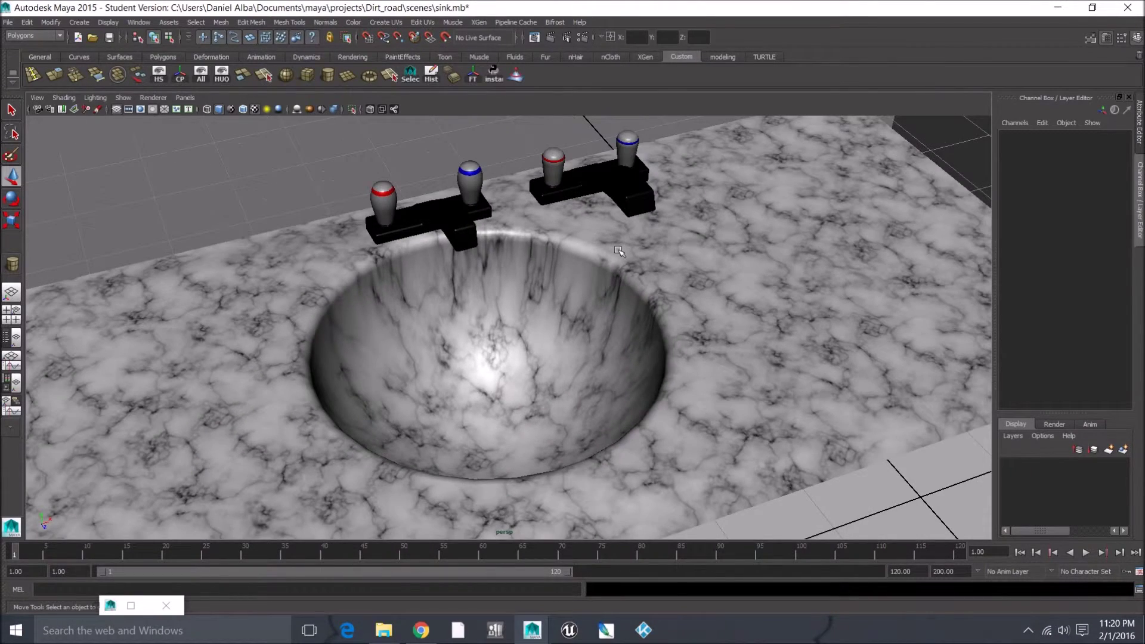
left_click_drag(618, 251, 609, 267, "alt")
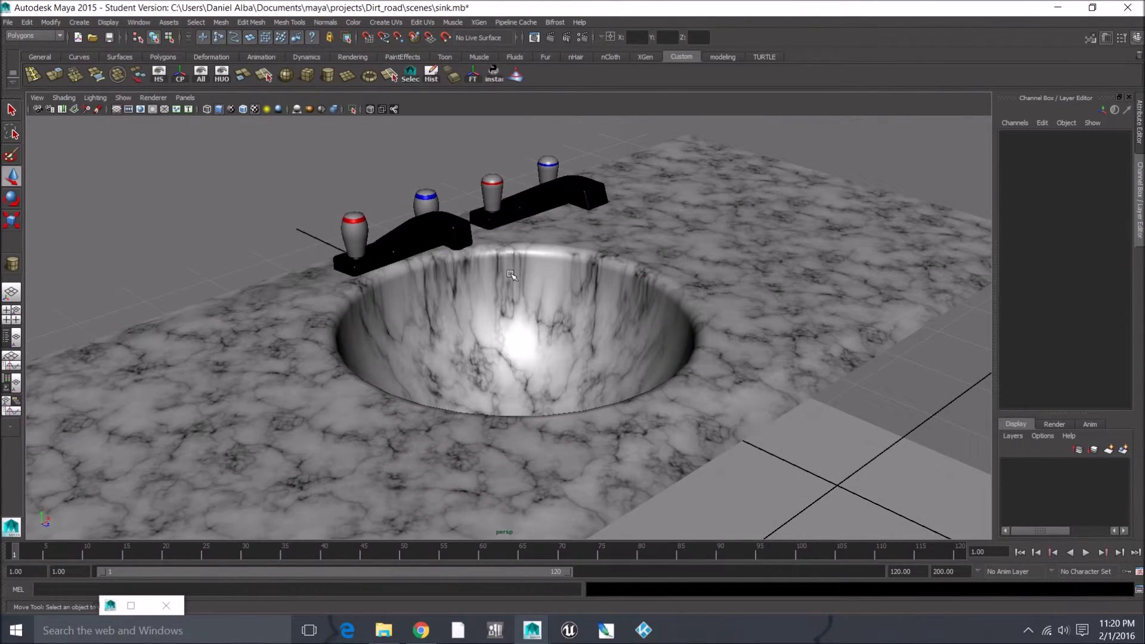
left_click_drag(511, 273, 581, 300, "alt")
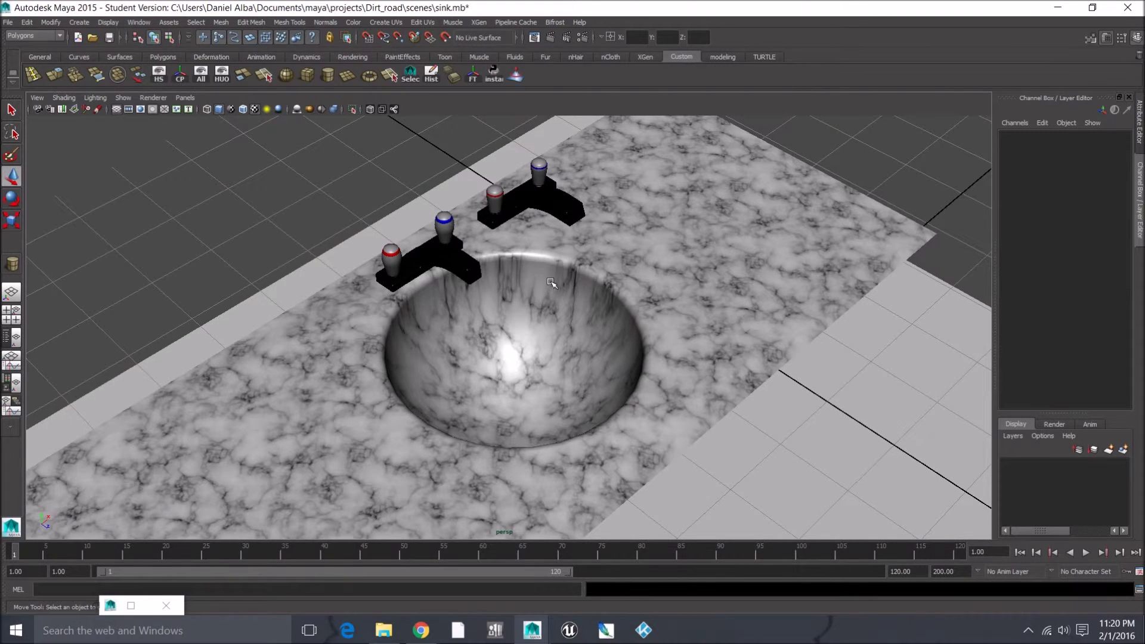
key("alt+z")
left_click(499, 235)
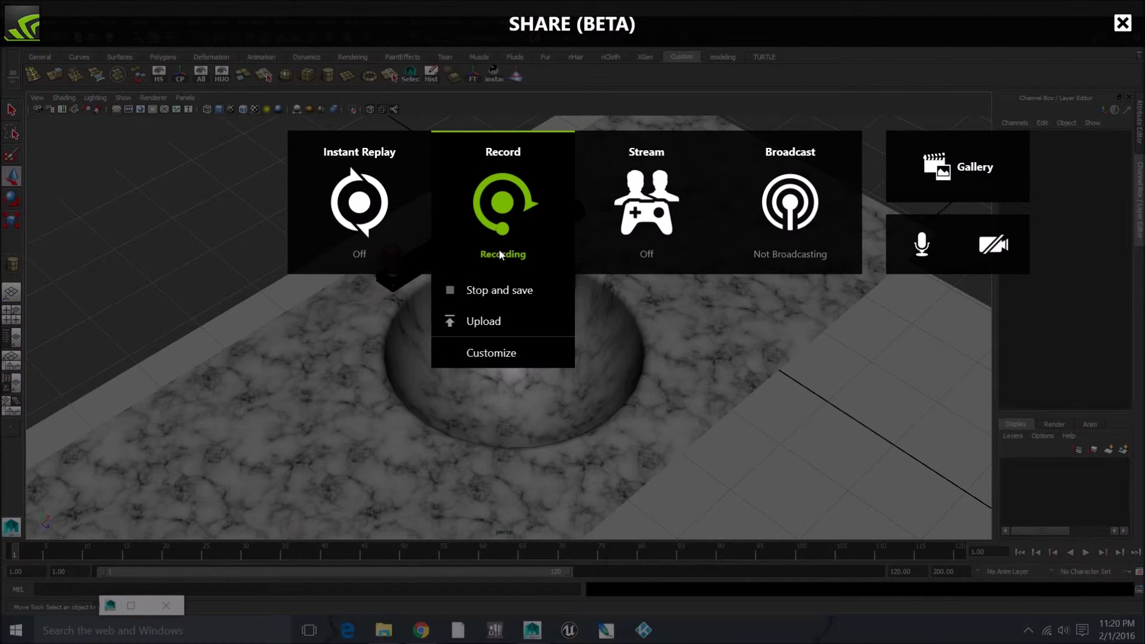
left_click(498, 291)
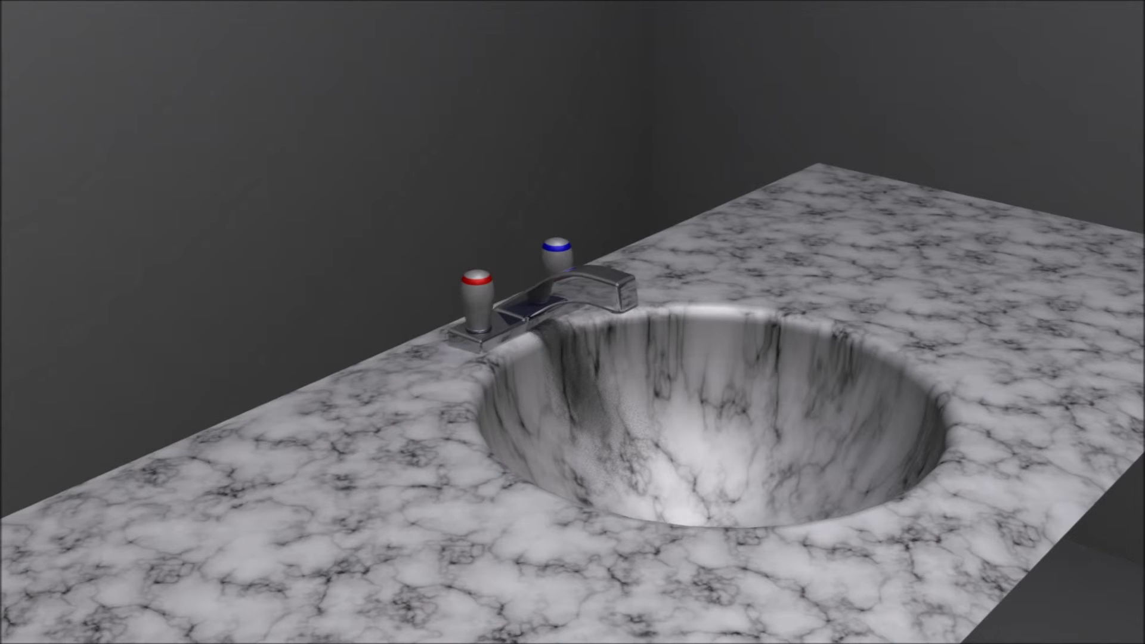